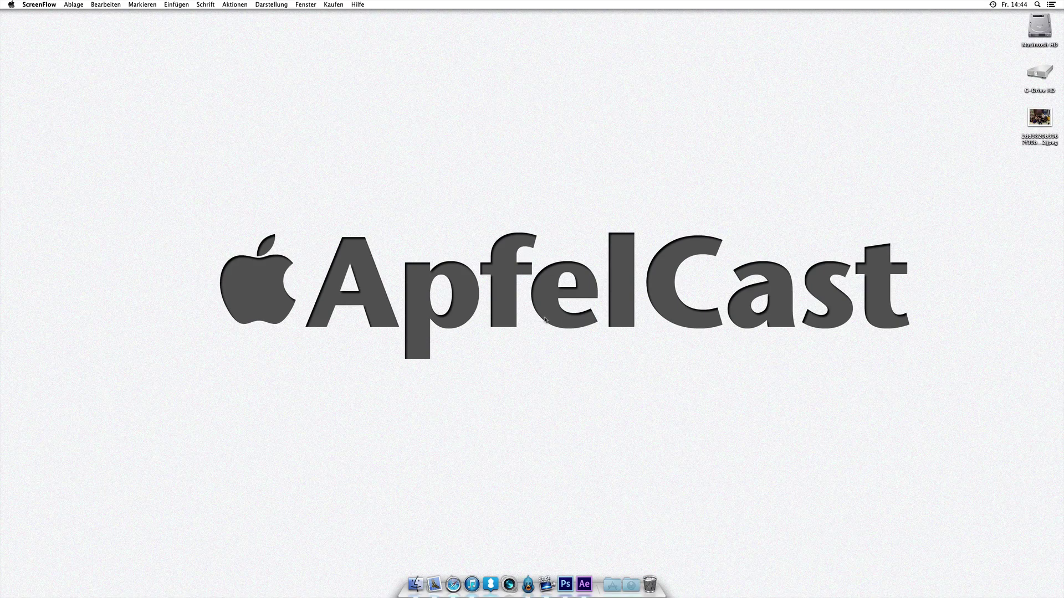
Step: Bring Photoshop forward, showing the iMac.png document with its two layers
left_click(568, 579)
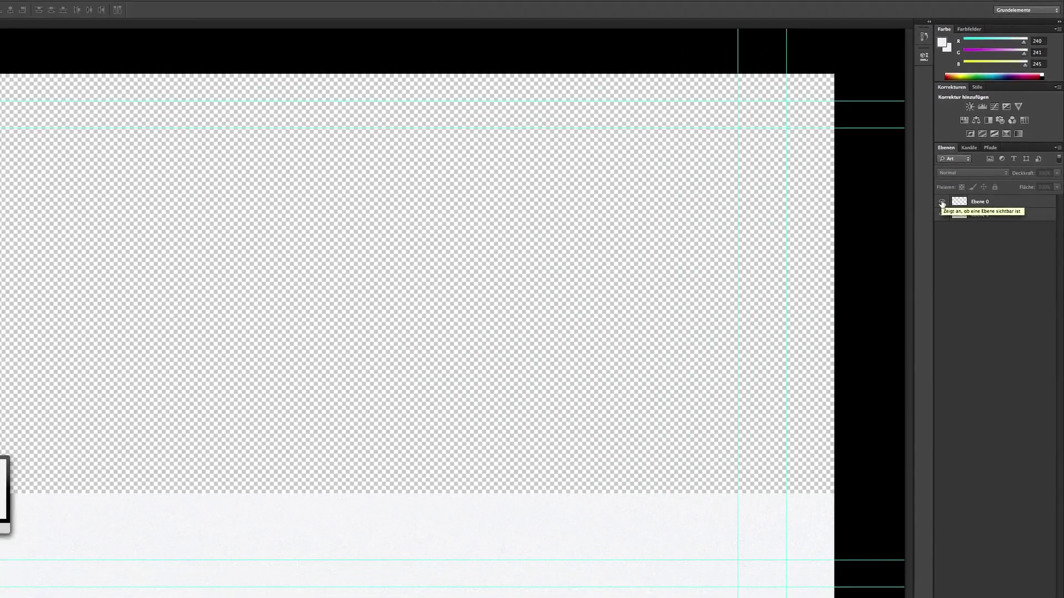
left_click(962, 185)
left_click(962, 185)
left_click(962, 185)
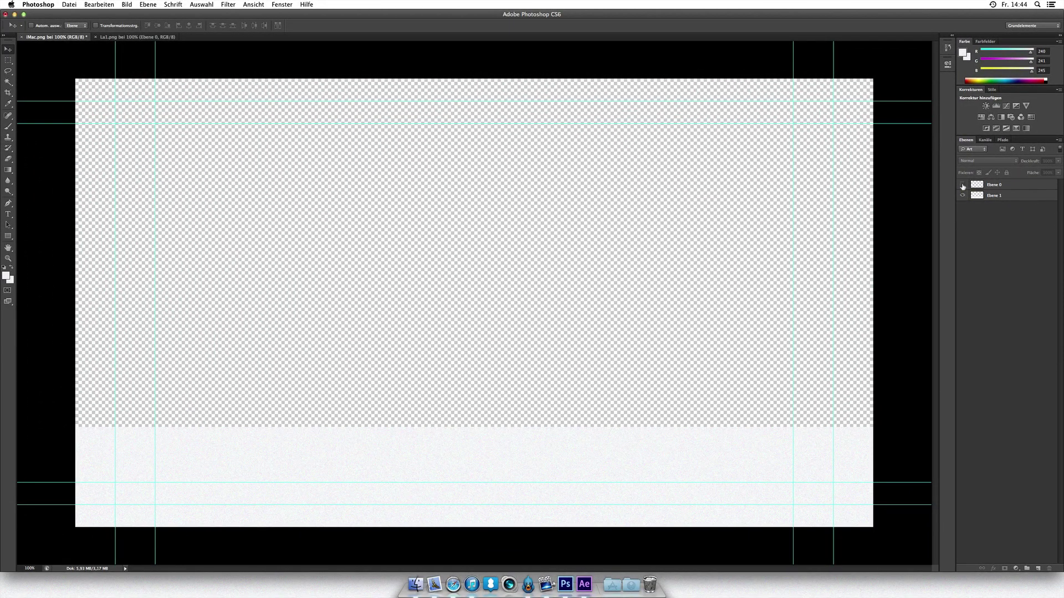
left_click(963, 195)
left_click(962, 196)
left_click(962, 184)
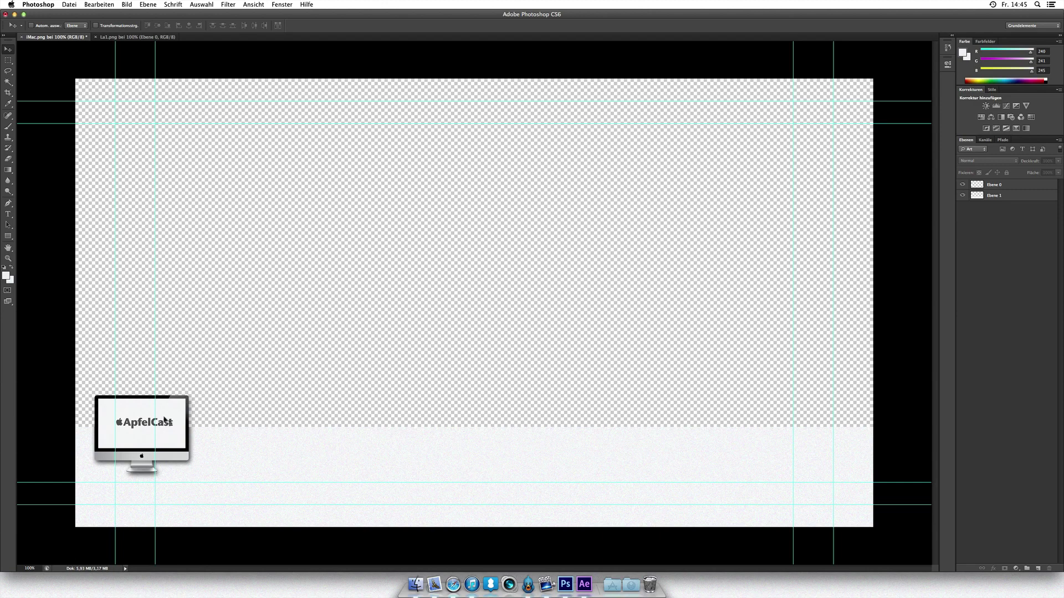
left_click(963, 185)
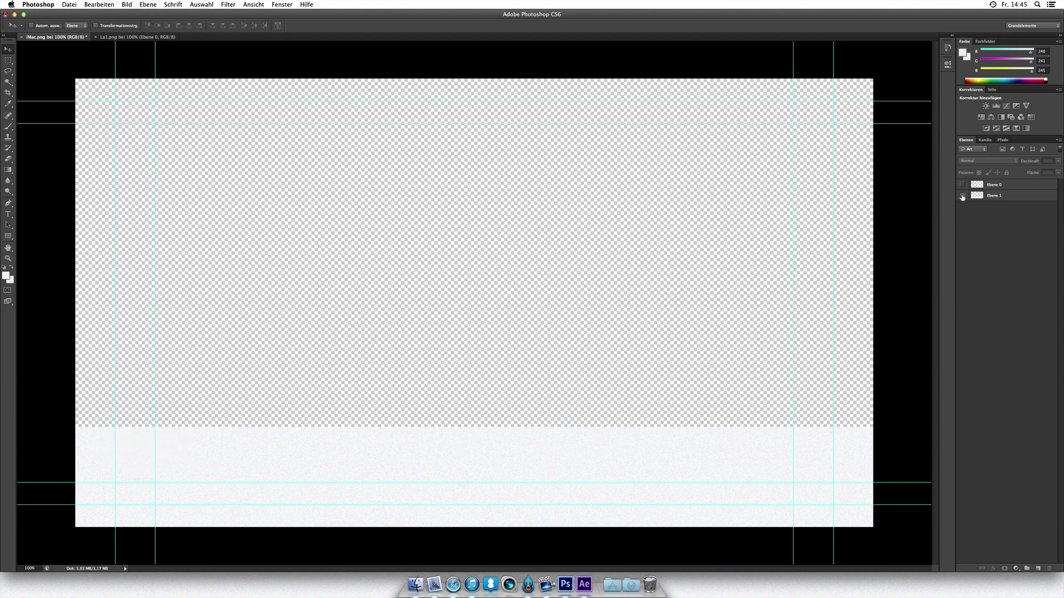
left_click(962, 195)
left_click(962, 196)
left_click(962, 184)
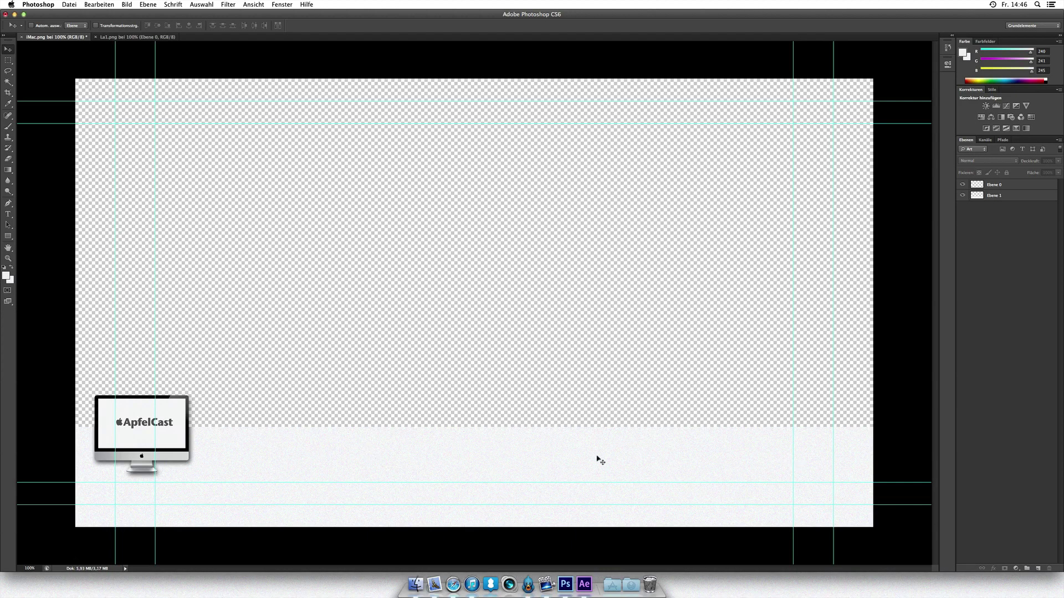
Step: Hide the iMac layer, check PNG as the Save As format, then cancel
left_click(961, 186)
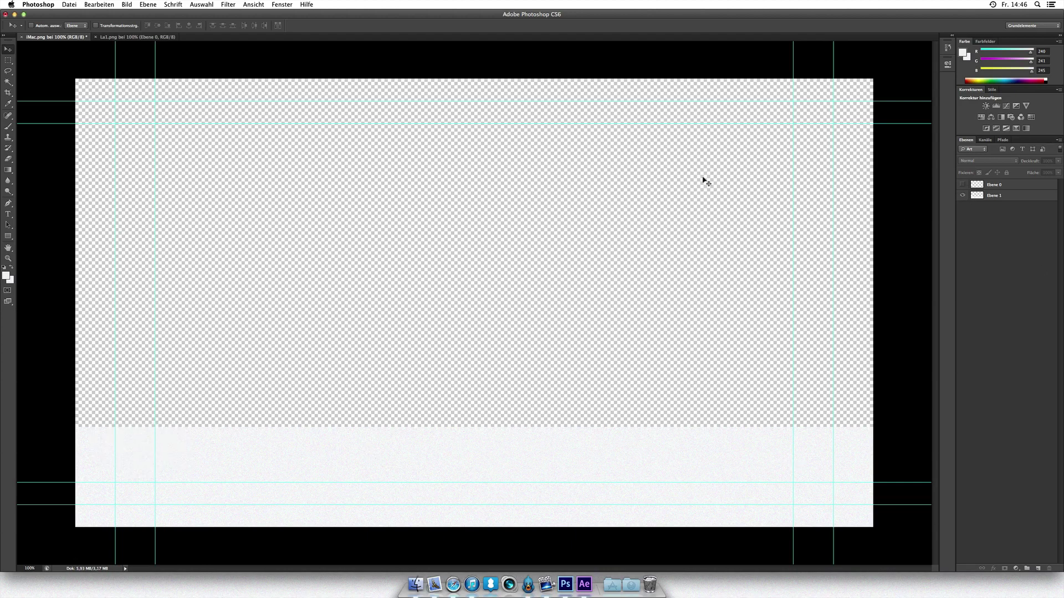
left_click(72, 4)
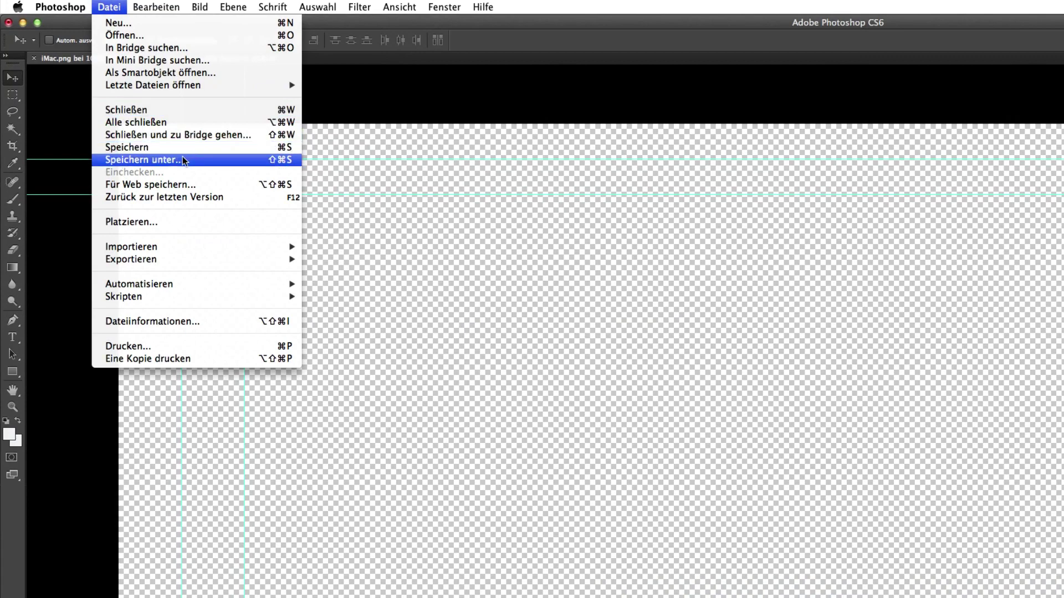
left_click(184, 159)
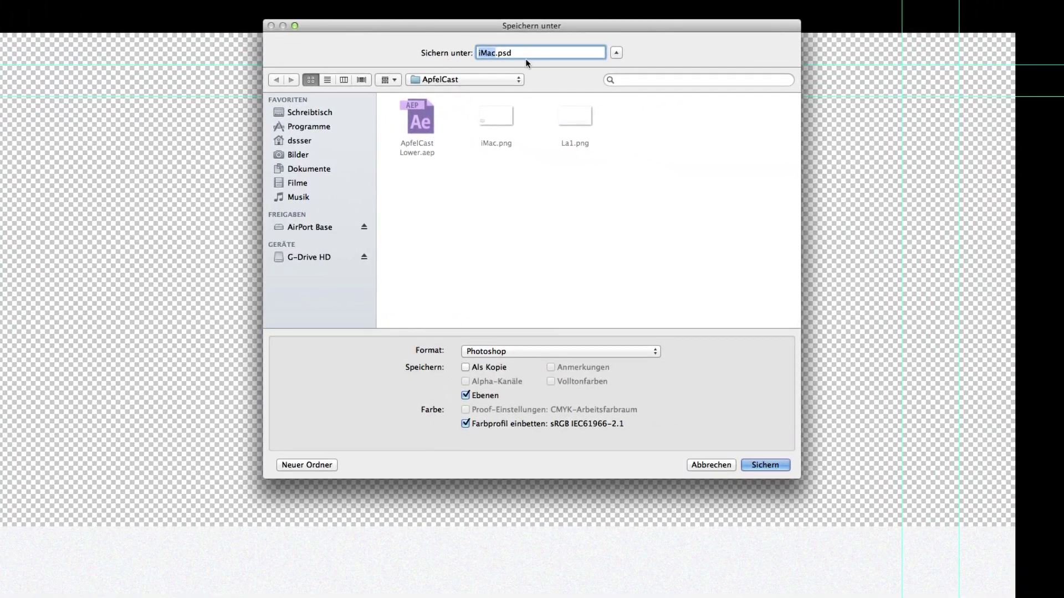
left_click(492, 350)
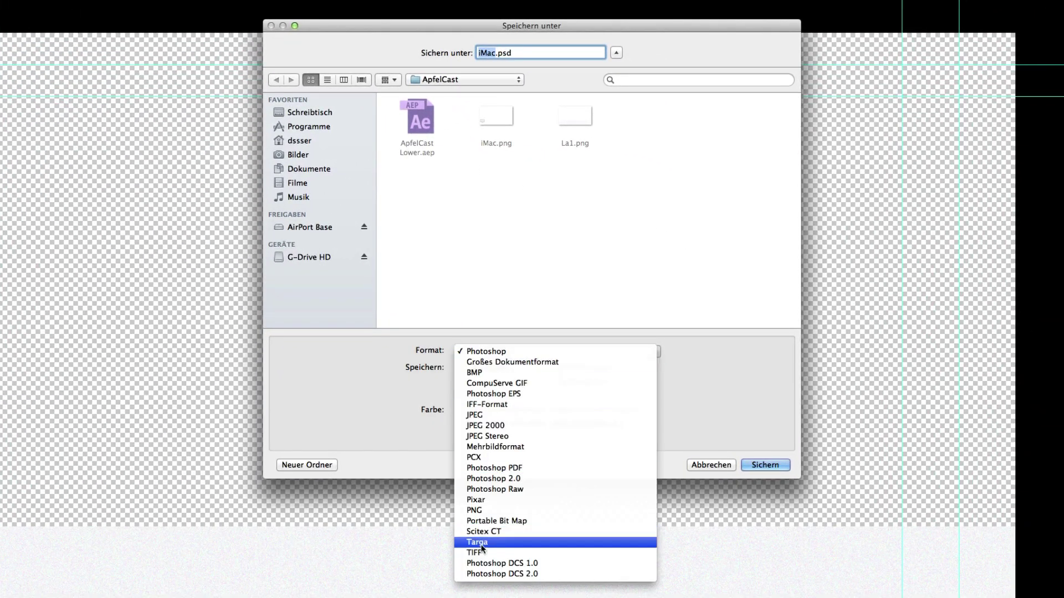
left_click(491, 510)
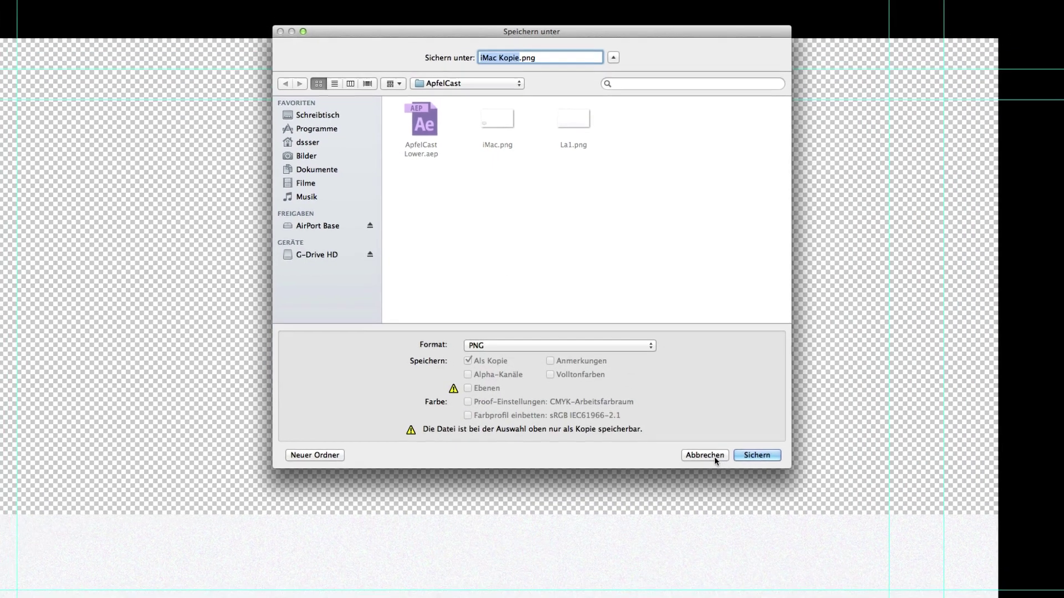
left_click(715, 464)
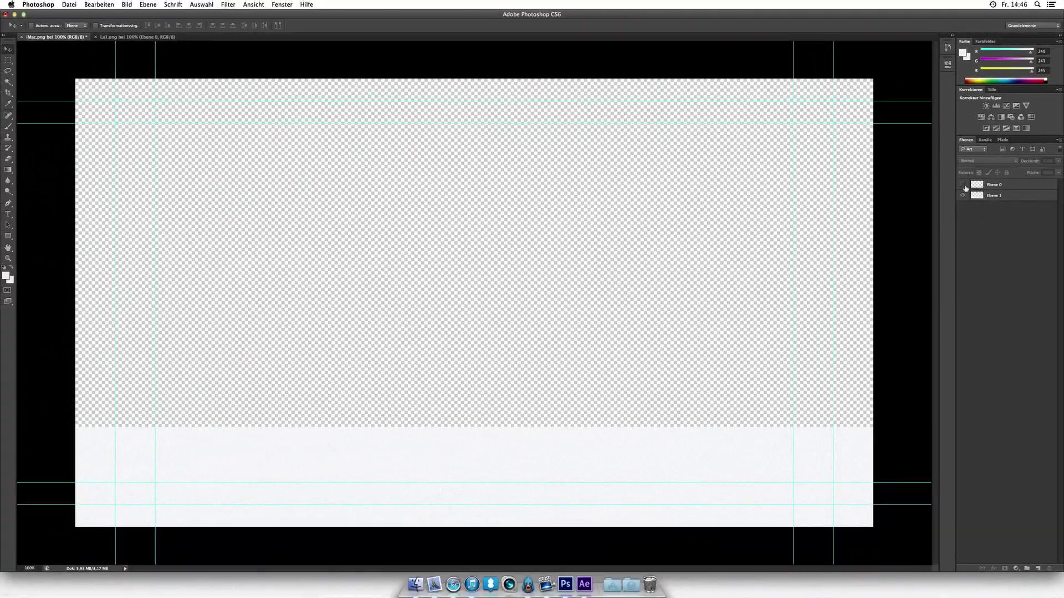
Step: Show the iMac layer again and toggle the light strip layer off and back on
left_click(963, 185)
left_click(962, 196)
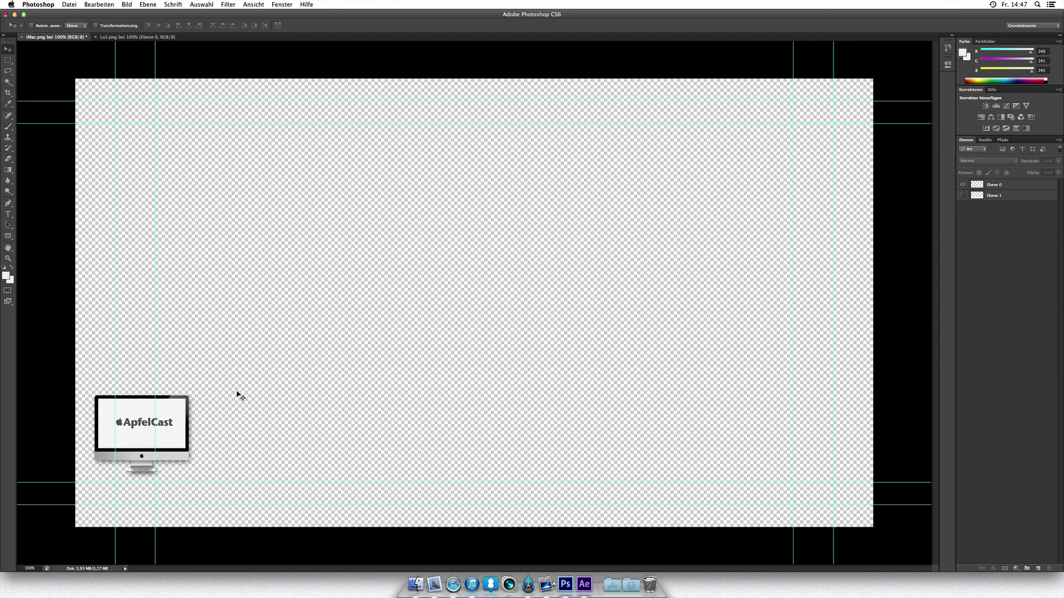
left_click(962, 195)
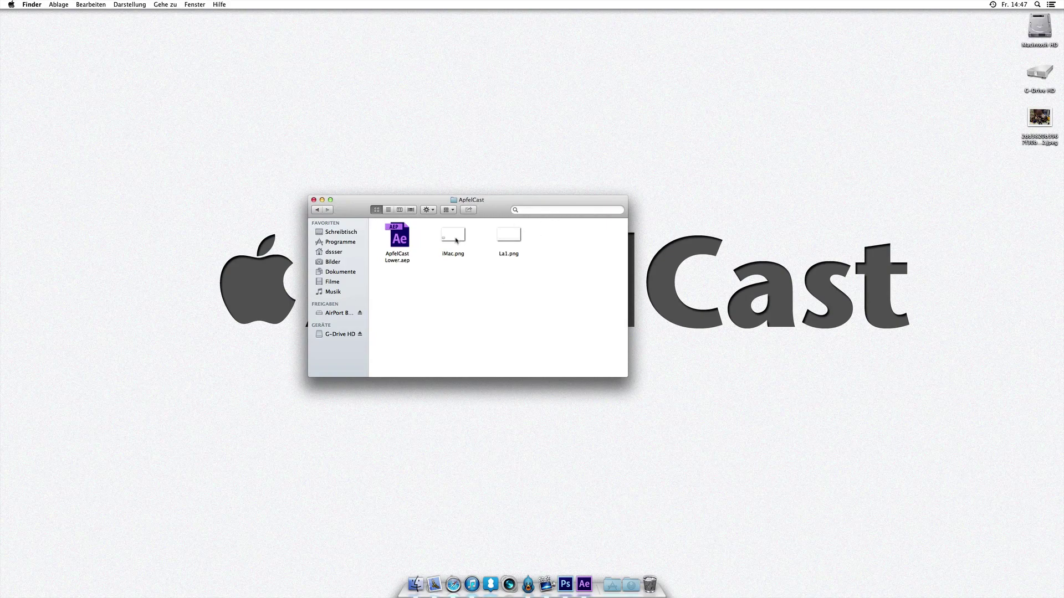
Step: Quick Look iMac.png and La1.png in Finder, then switch to After Effects
left_click(456, 239)
key("space")
key("space")
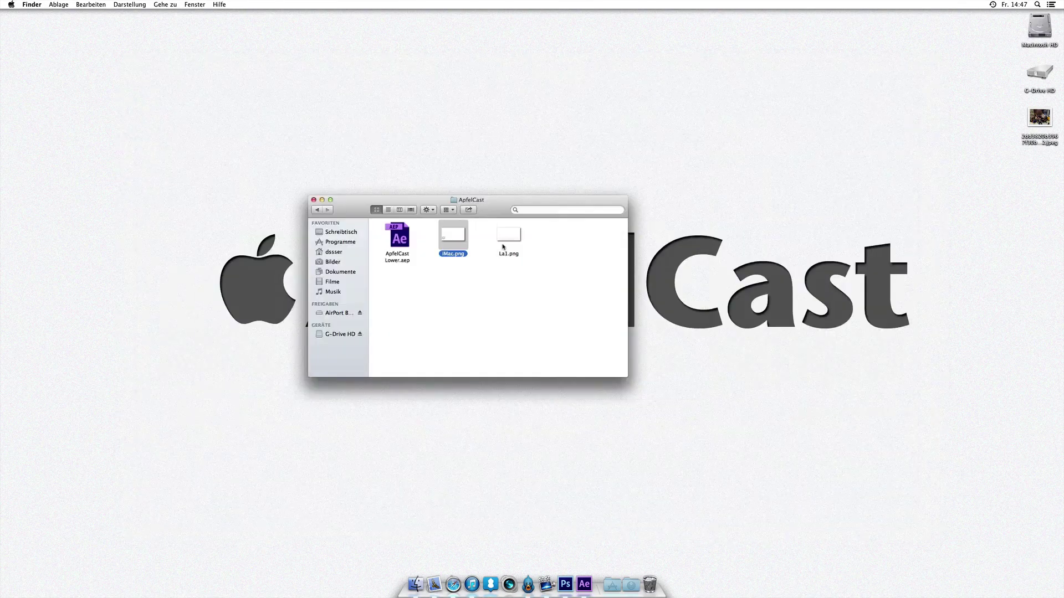
left_click(505, 242)
key("space")
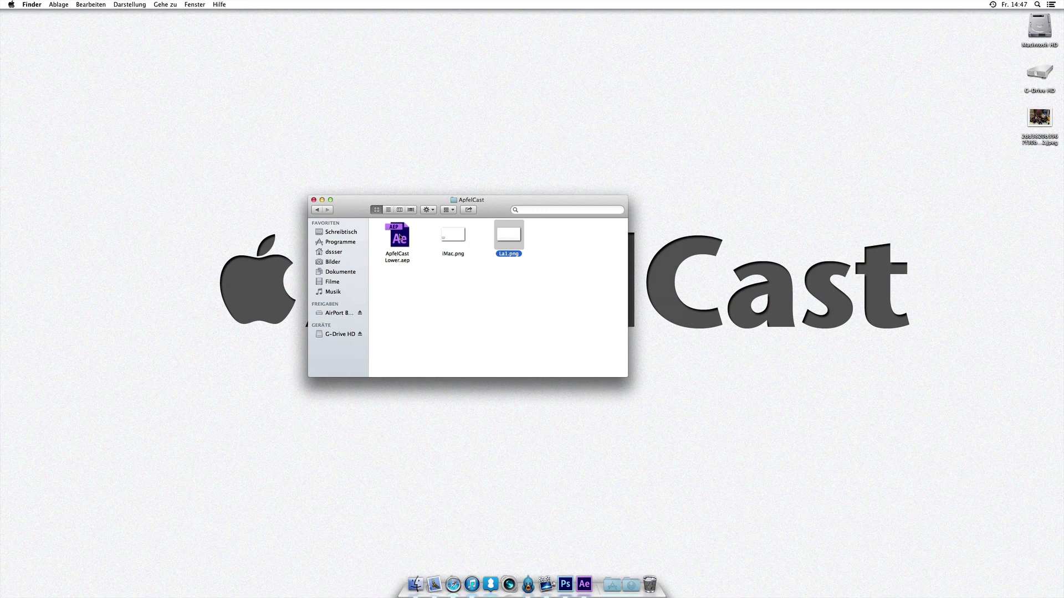
left_click(454, 292)
left_click(584, 584)
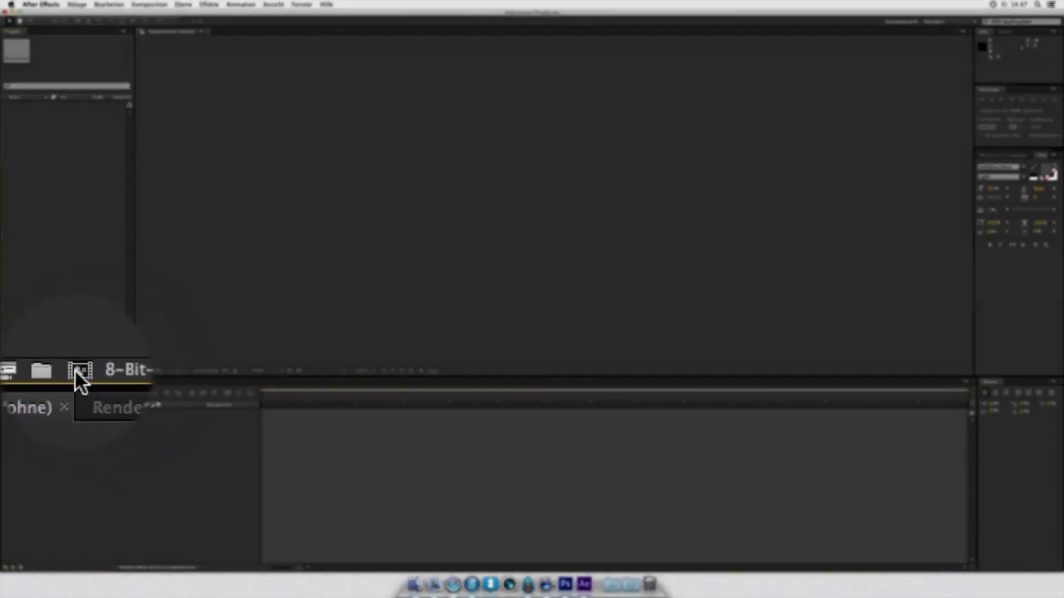
Step: Create composition Komp 1 using the HDTV 1080 25 preset (1920×1080, 25 fps, 30 s)
left_click(26, 371)
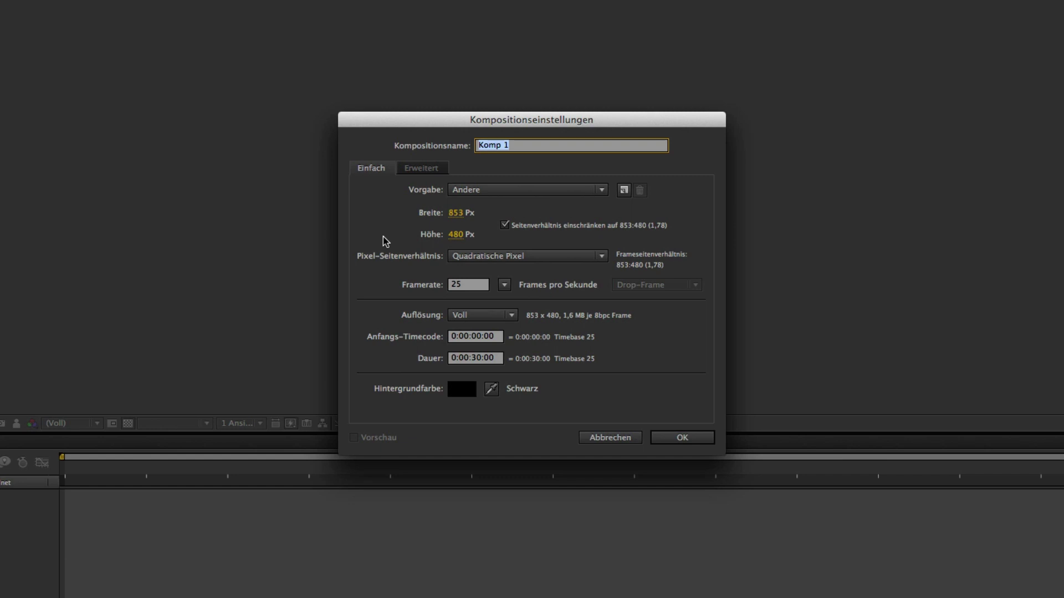
left_click(475, 190)
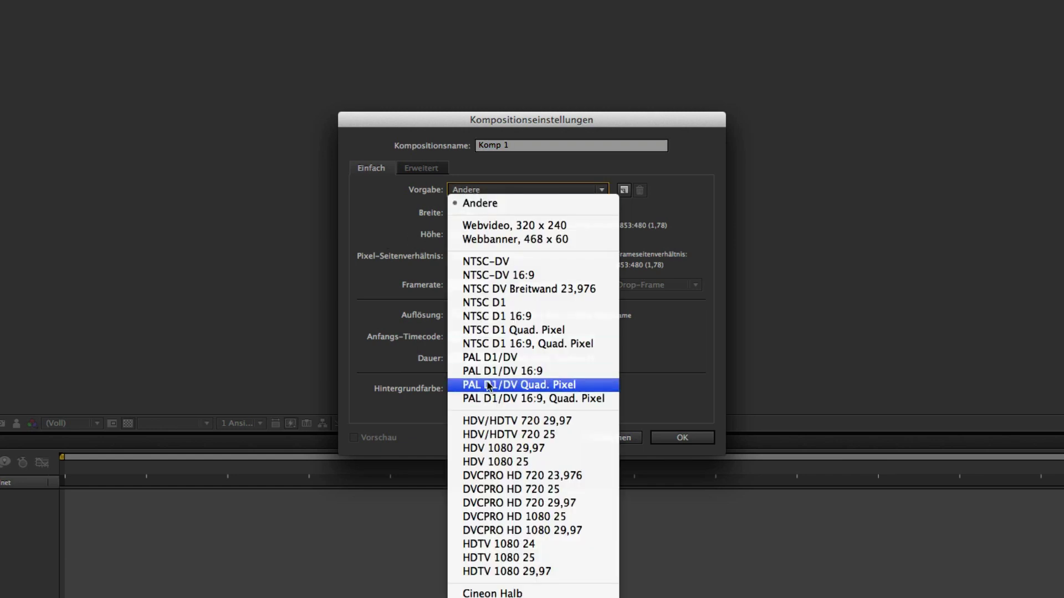
left_click(531, 558)
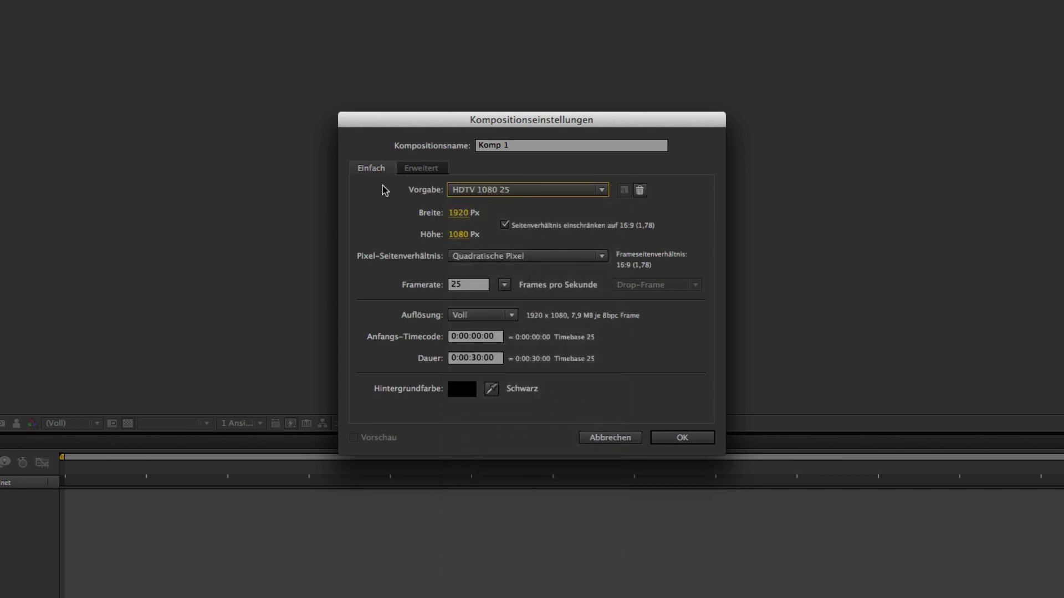
left_click(471, 191)
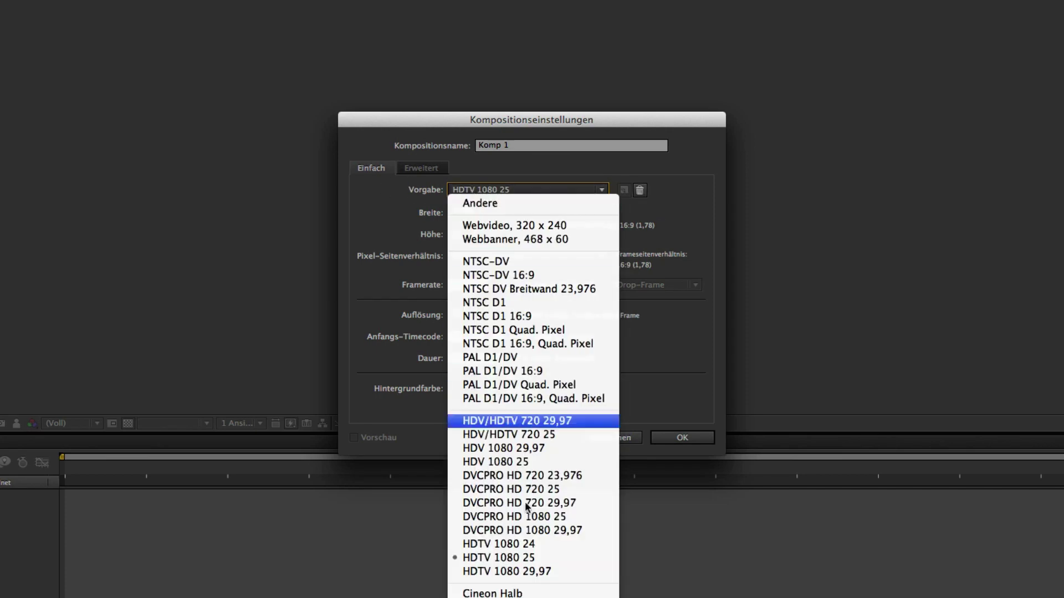
left_click(518, 555)
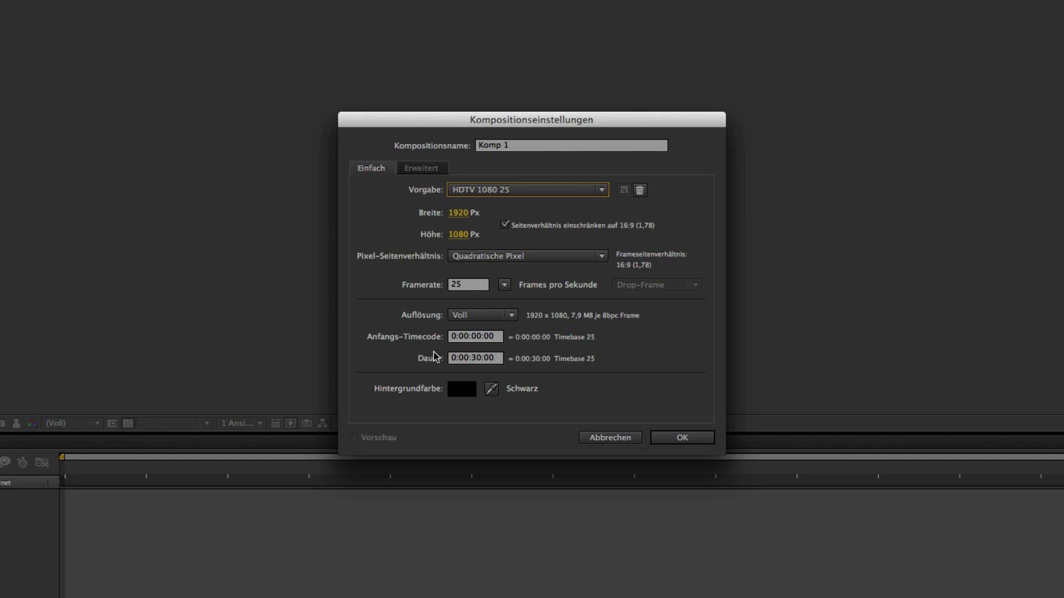
left_click(681, 442)
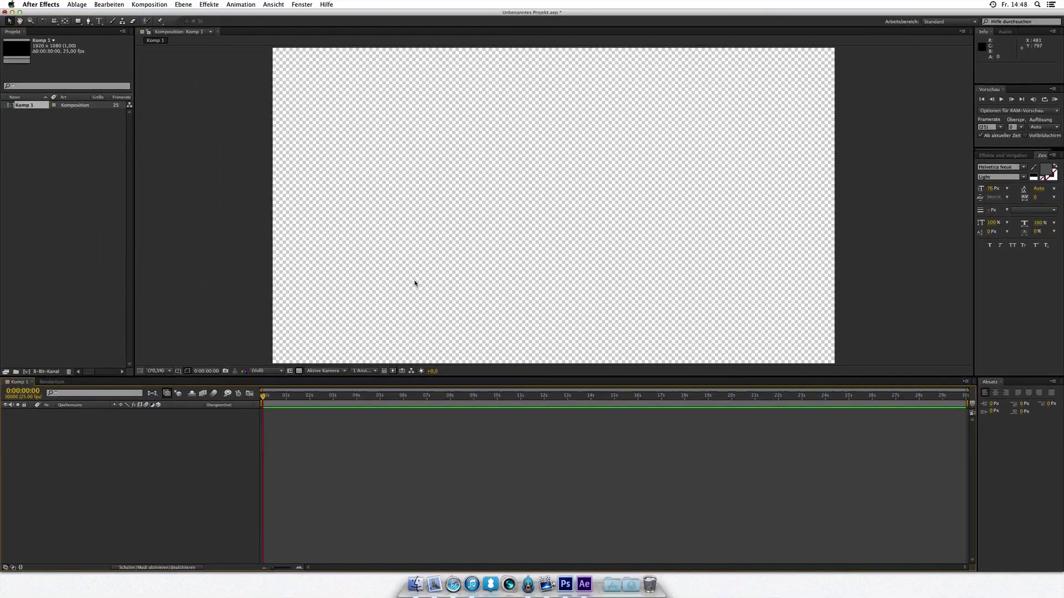
Step: Import iMac.png and La1.png from the ApfelCast folder into the project
left_click(415, 585)
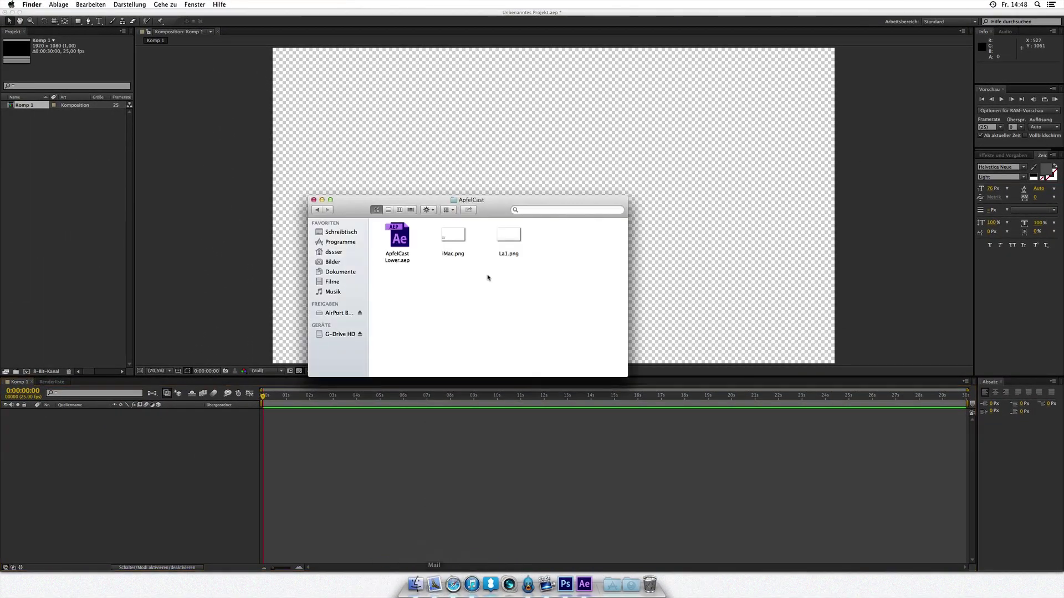
left_click_drag(571, 240, 45, 220)
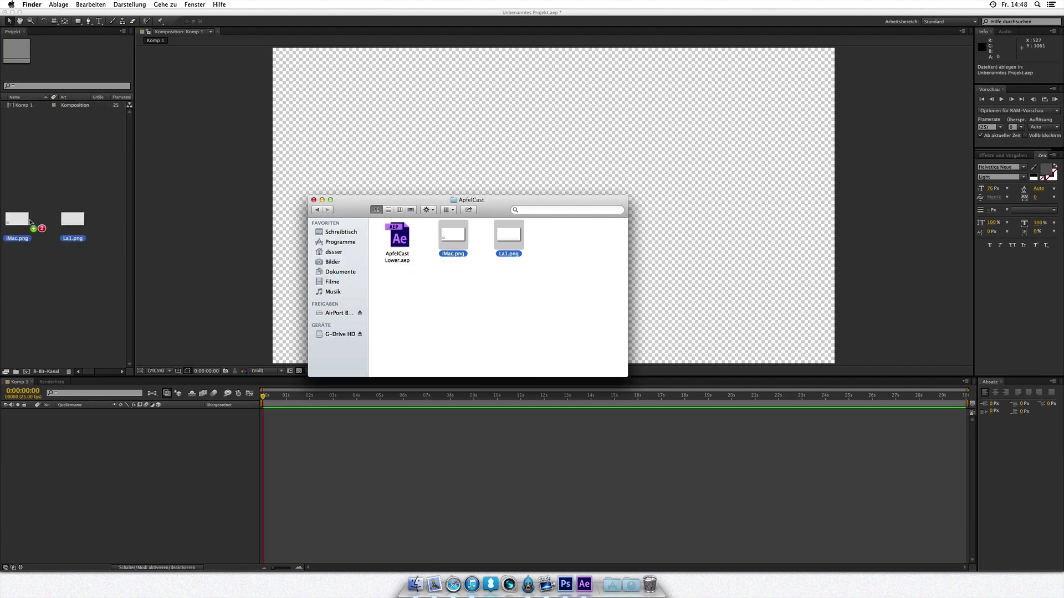
left_click(62, 219)
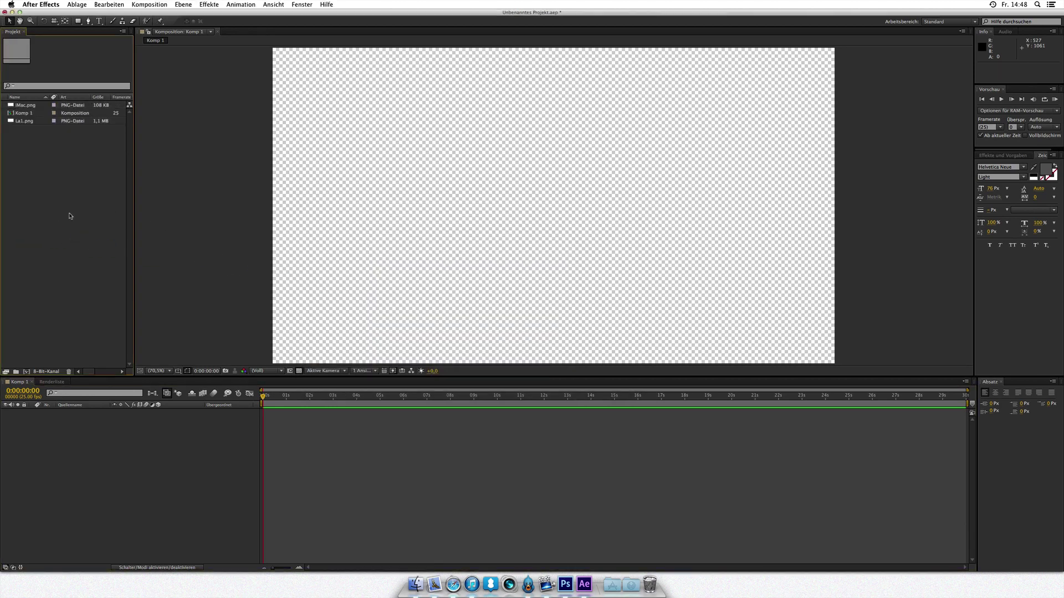
Step: Place La1.png centred and iMac.png above it in Komp 1, then solo La1.png
left_click_drag(23, 121, 436, 273)
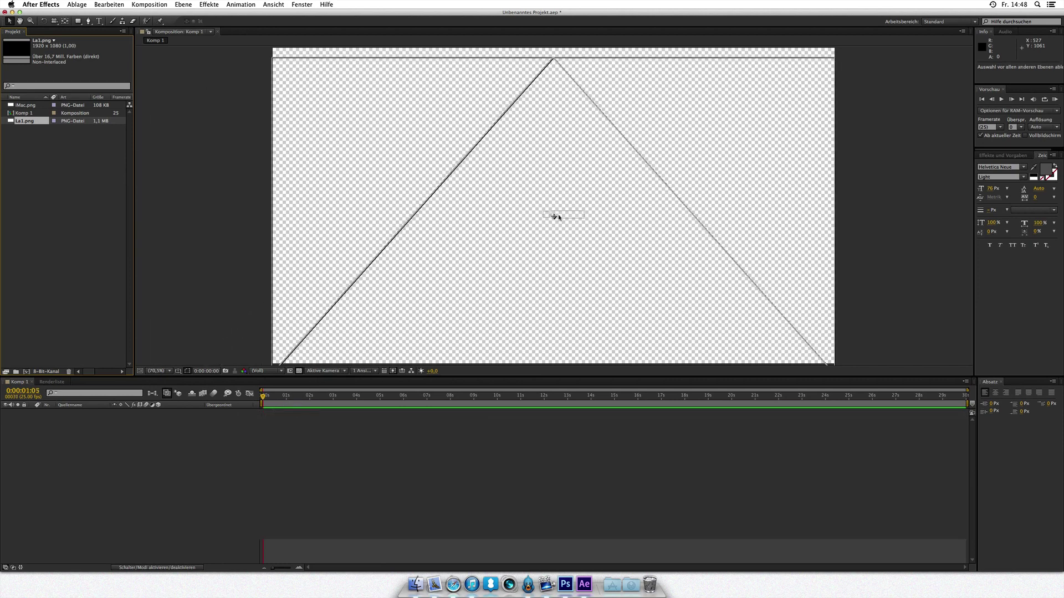
left_click_drag(436, 272, 553, 266)
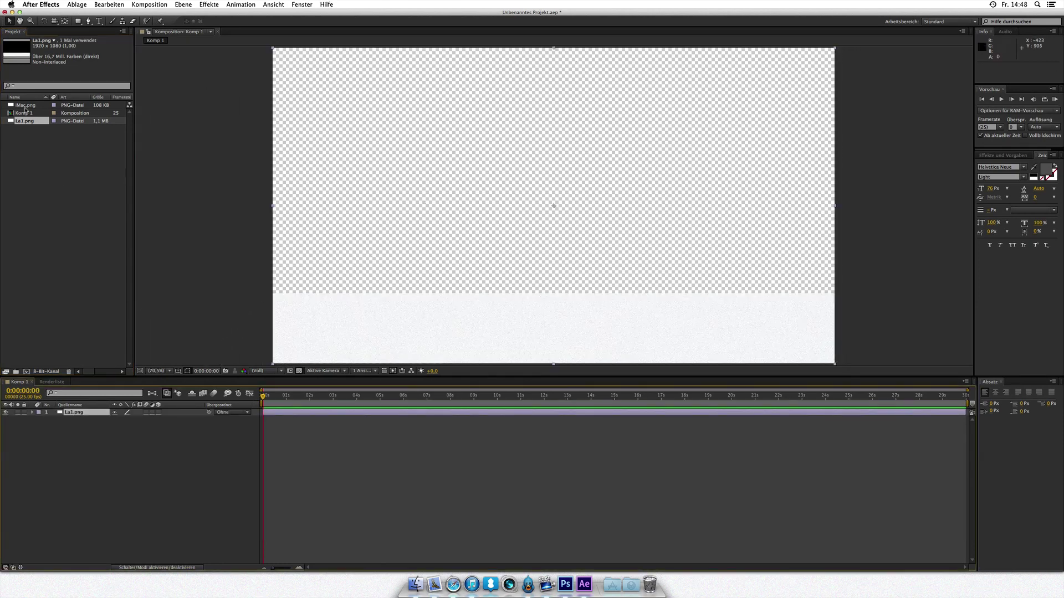
left_click_drag(25, 106, 555, 210)
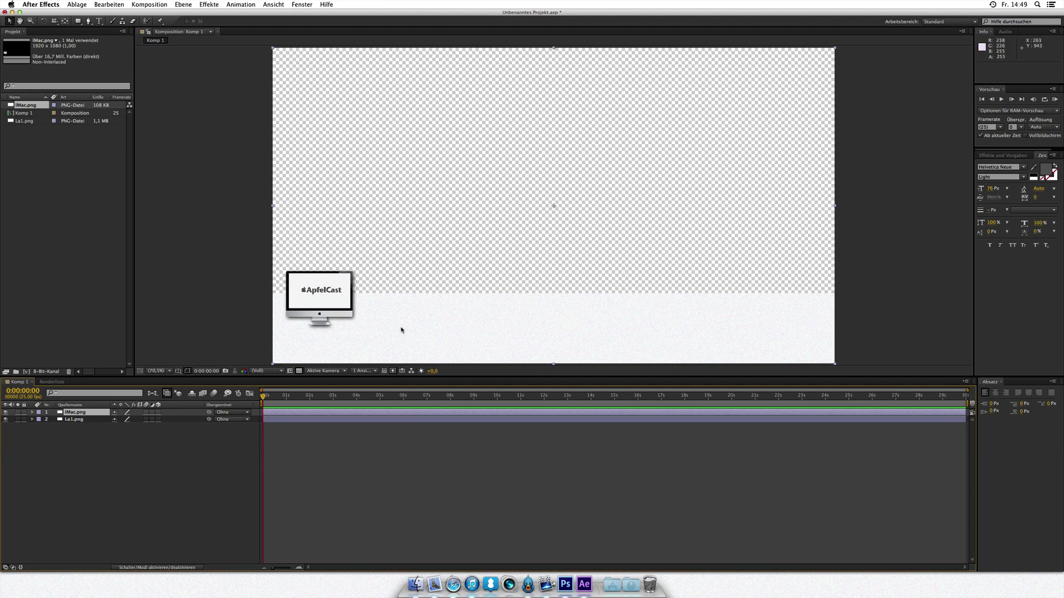
left_click(18, 419)
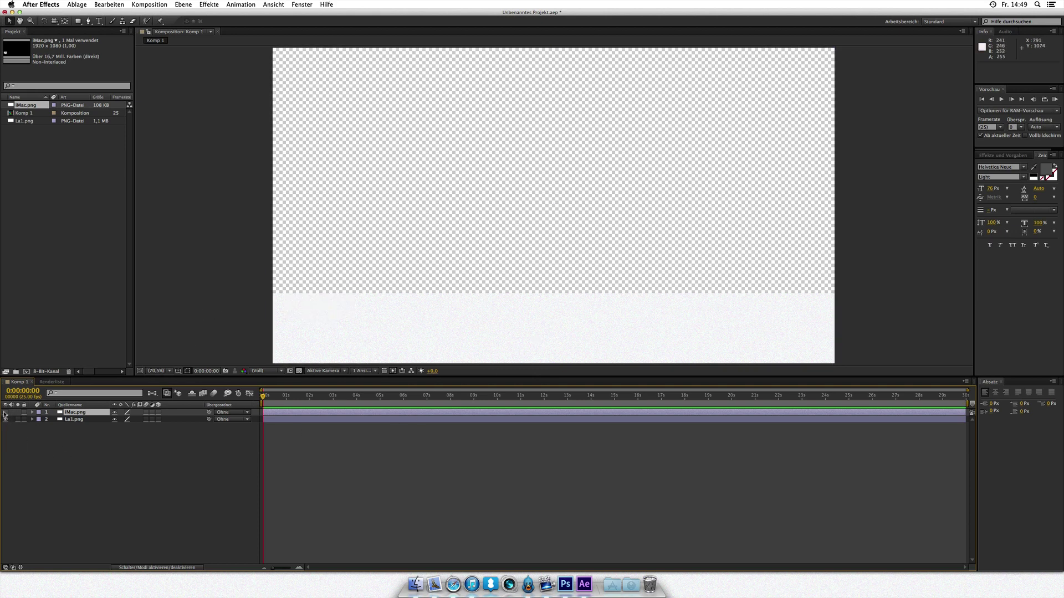
Step: Move La1.png down to Y 782 and set a Position keyframe at 0s
left_click(33, 419)
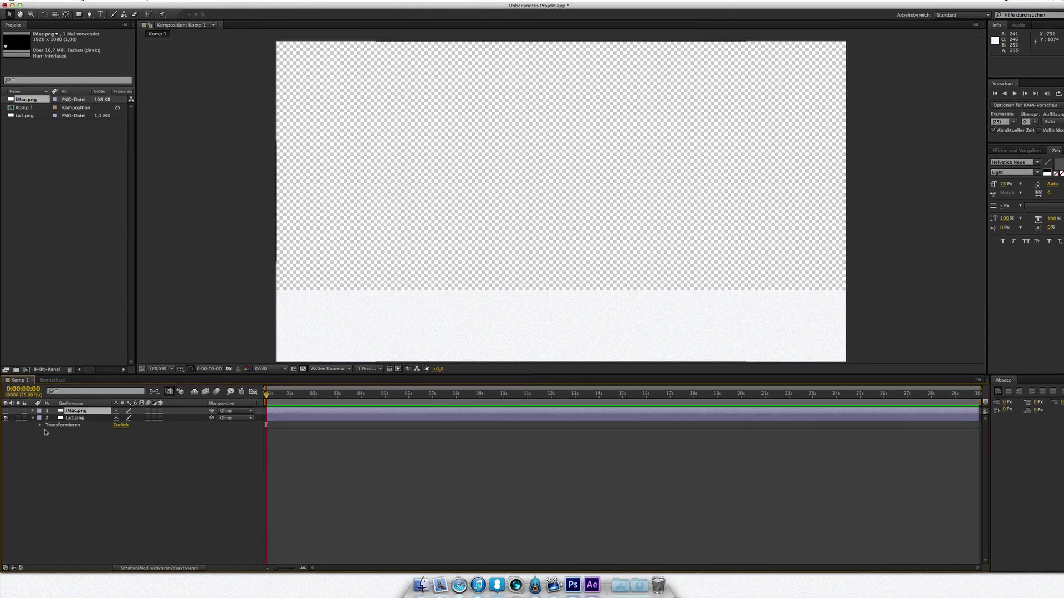
left_click(41, 427)
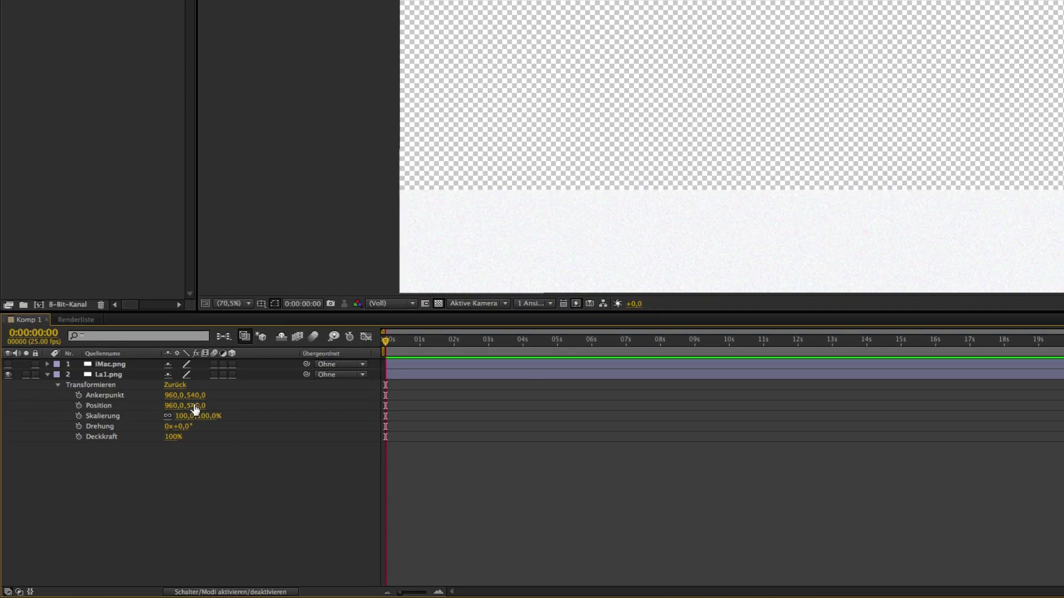
left_click_drag(197, 405, 323, 424)
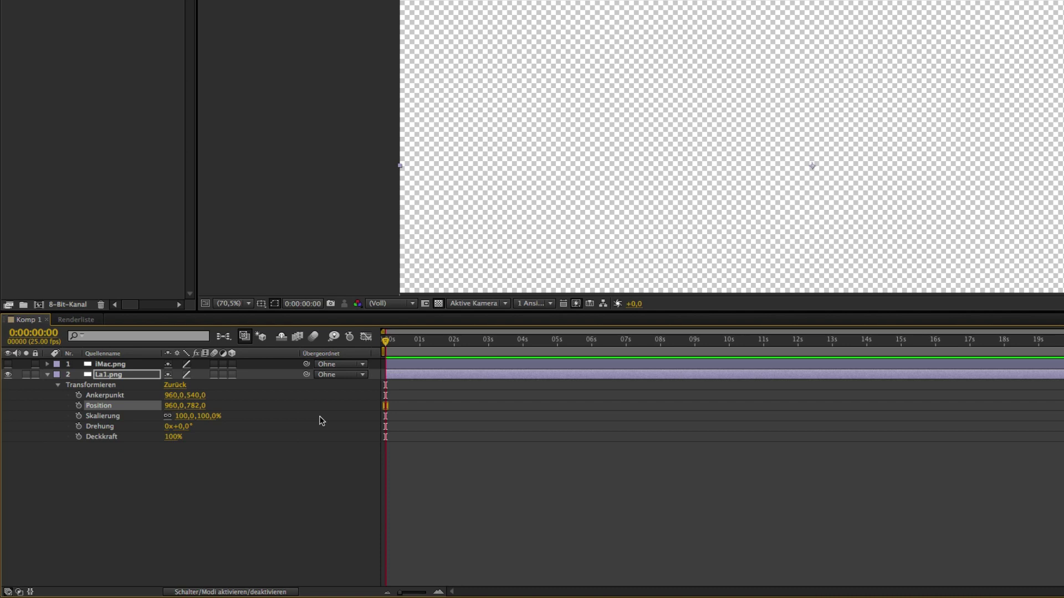
left_click(78, 406)
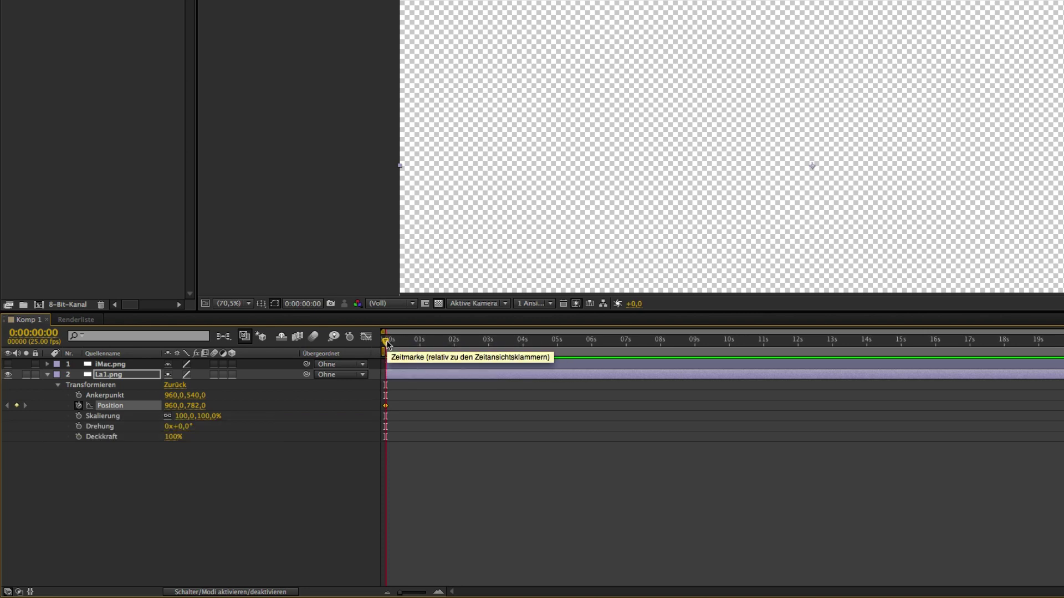
key("space")
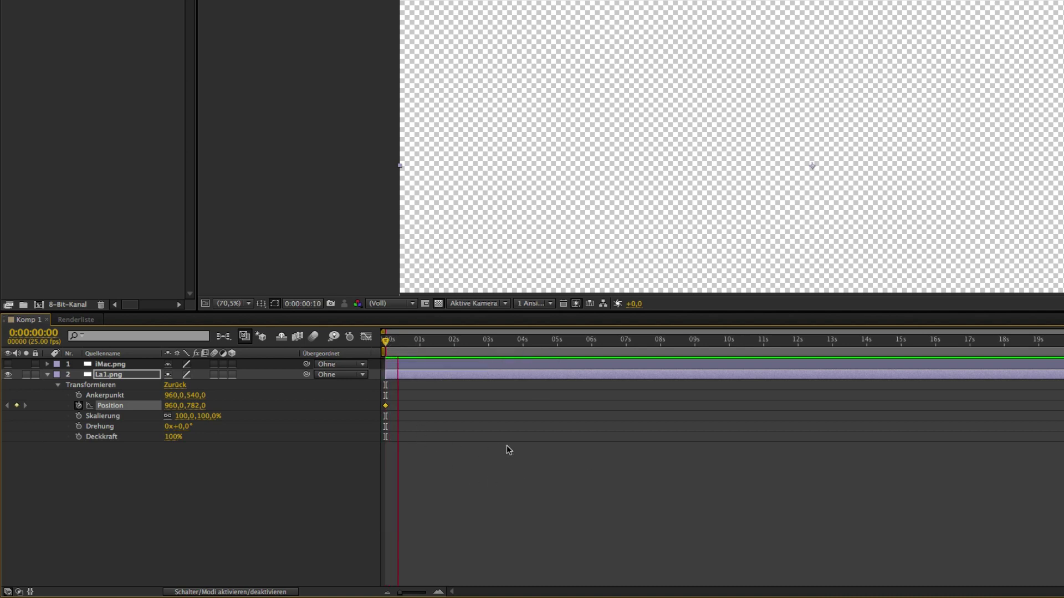
Step: At 0:00:01:04 raise La1.png to Y 542 and preview the slide-up
left_click_drag(431, 346, 424, 348)
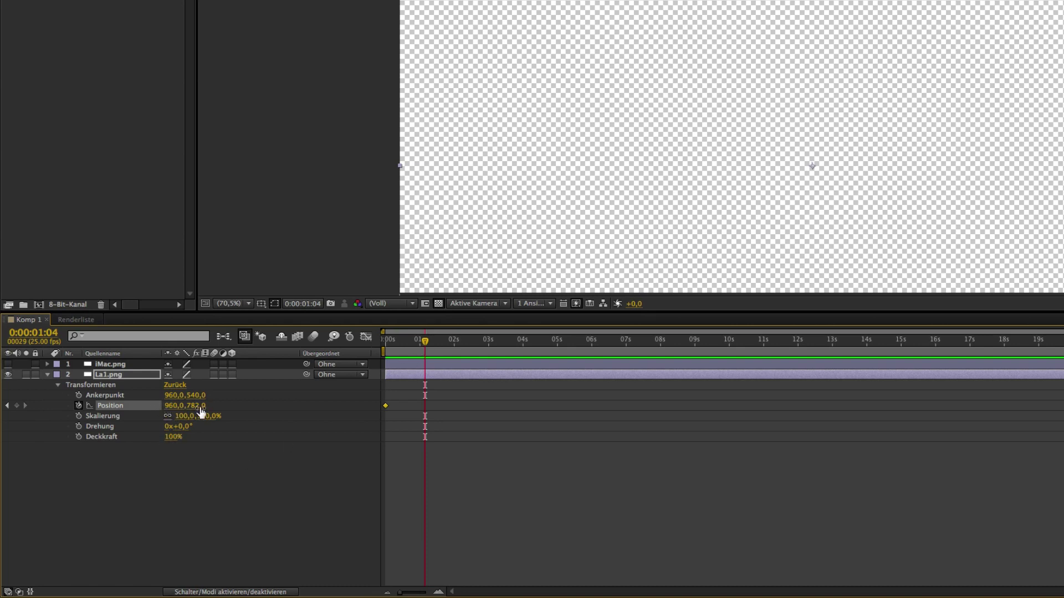
left_click_drag(198, 405, 45, 411)
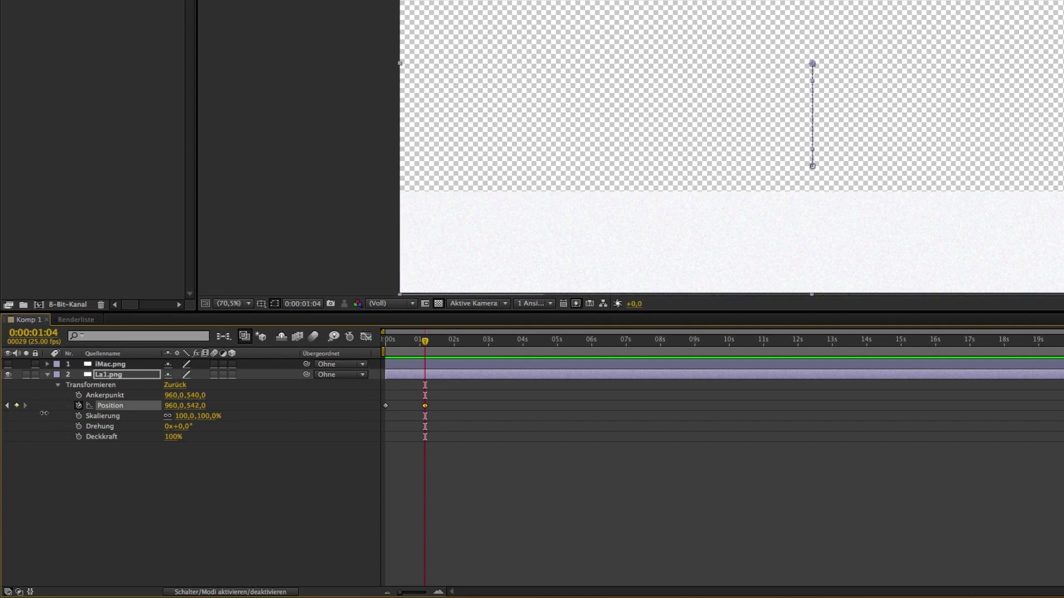
left_click_drag(45, 412, 48, 416)
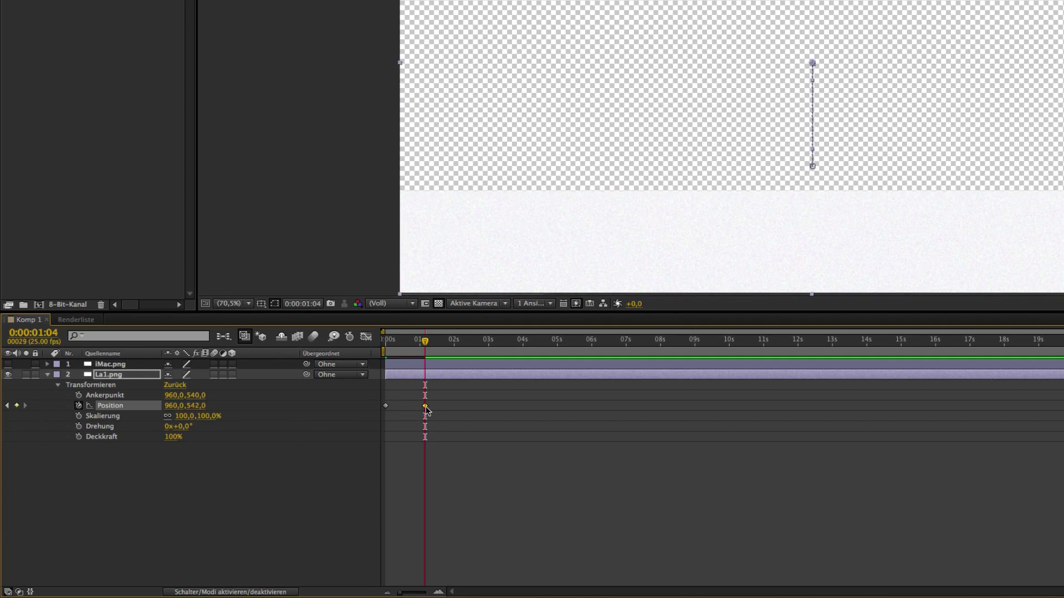
left_click_drag(422, 347, 386, 347)
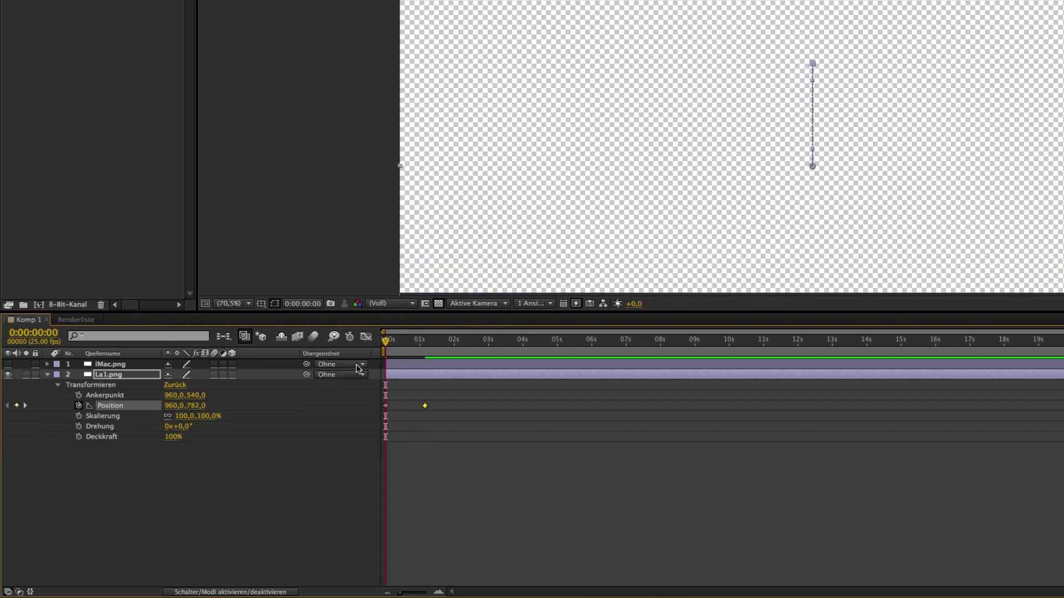
key("space")
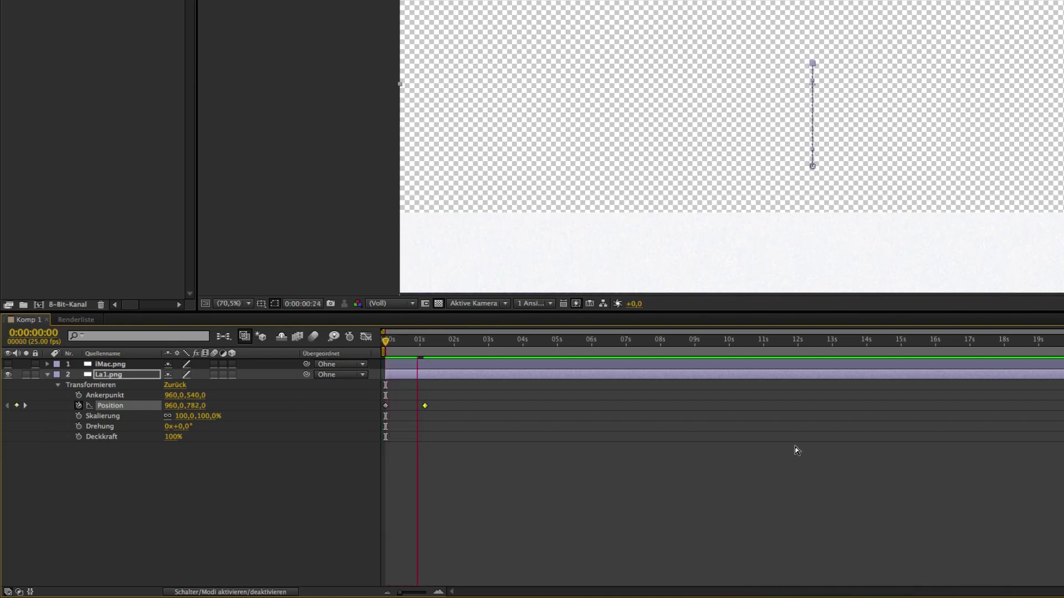
key("Home")
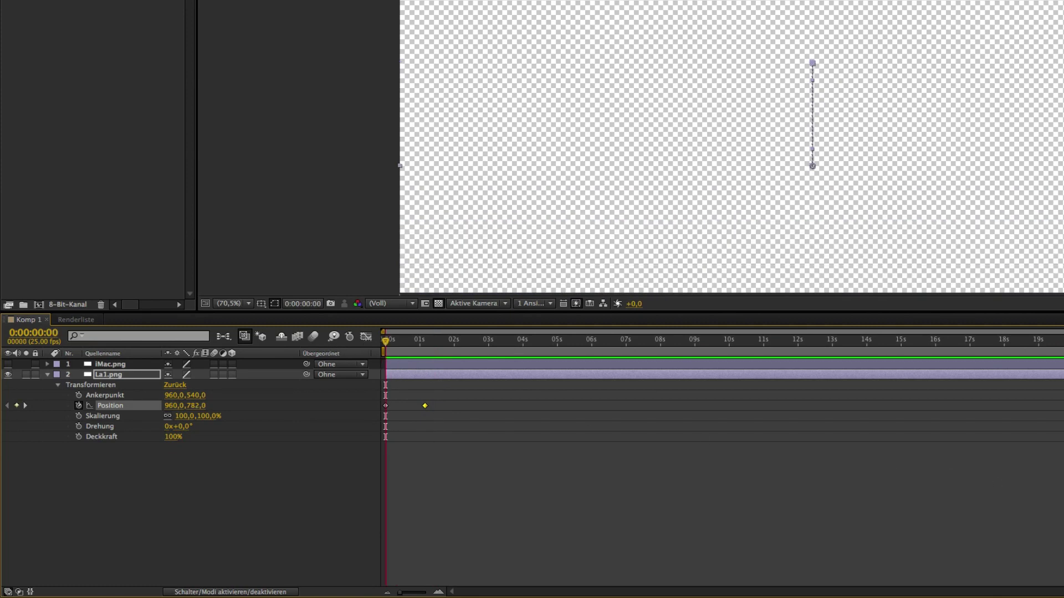
key("space")
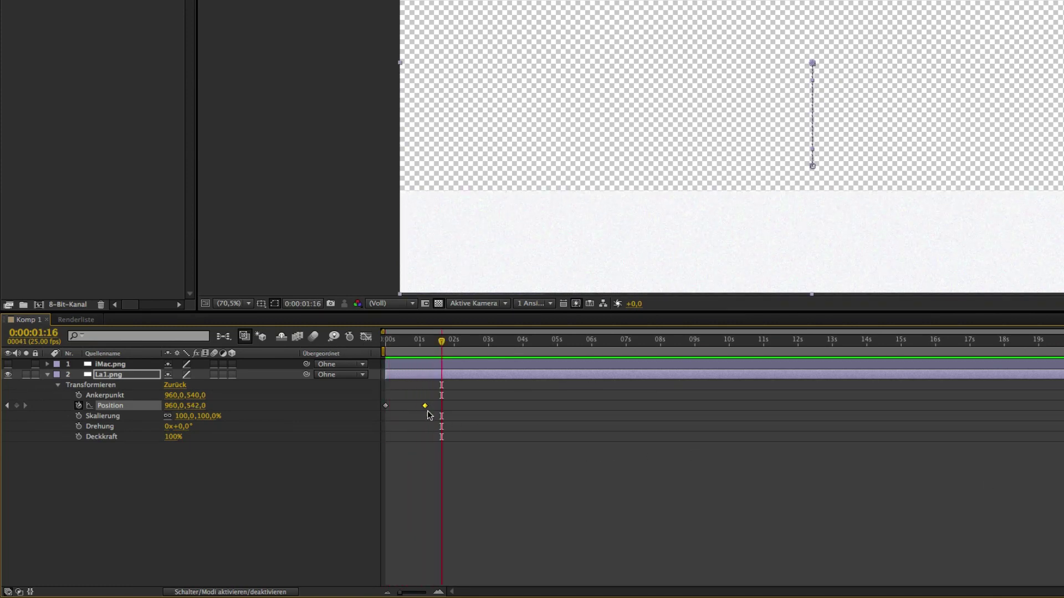
Step: Drag the end Position keyframe earlier and preview the quicker slide-up
left_click_drag(425, 406, 414, 406)
key("Home")
key("space")
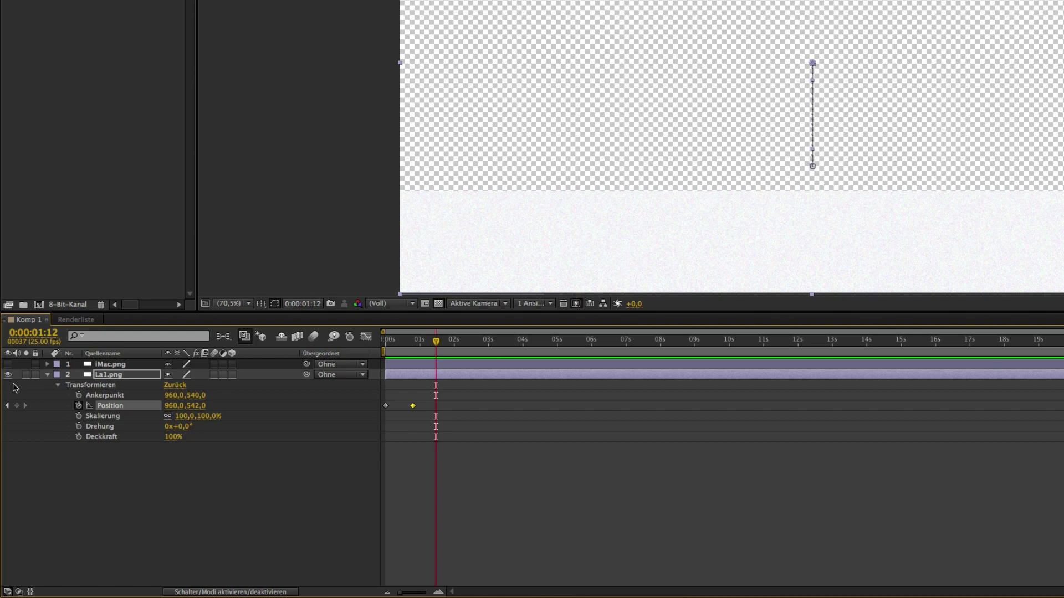
Step: Expand both layers' transform properties and make iMac.png visible again
left_click(48, 375)
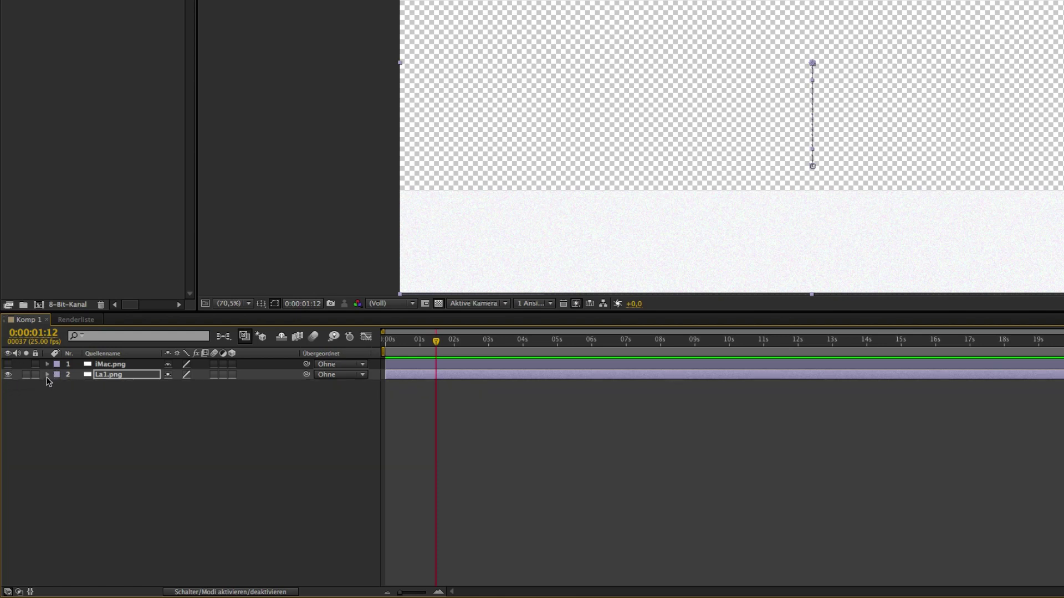
left_click(47, 375)
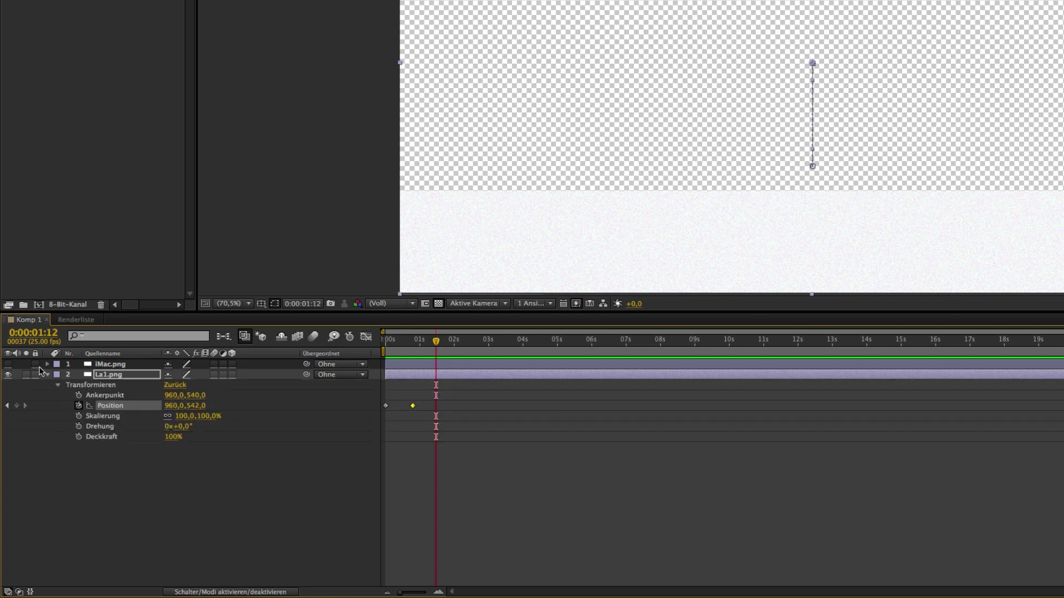
left_click(48, 364)
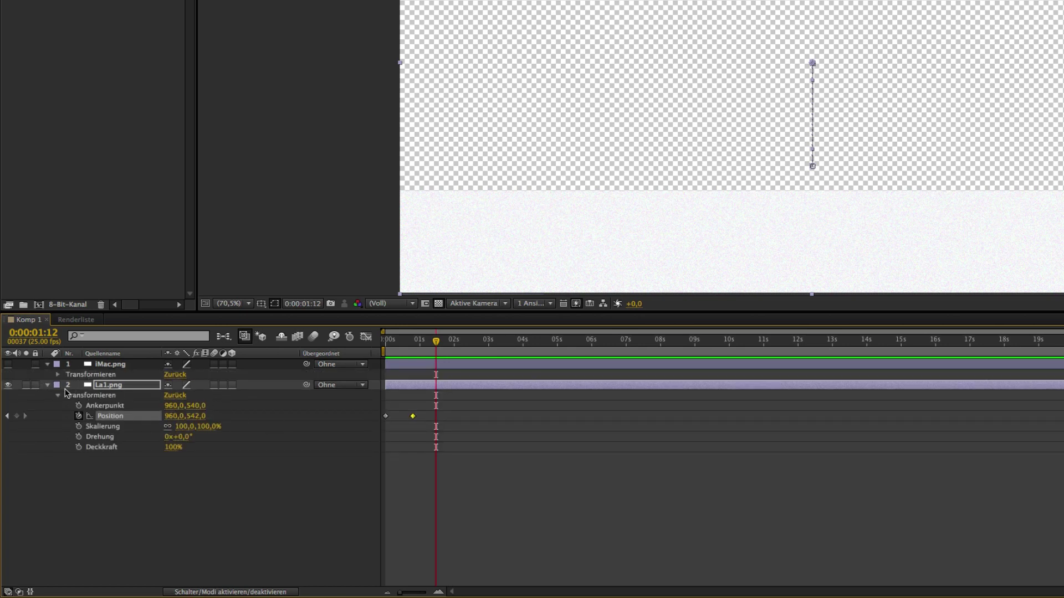
left_click(58, 375)
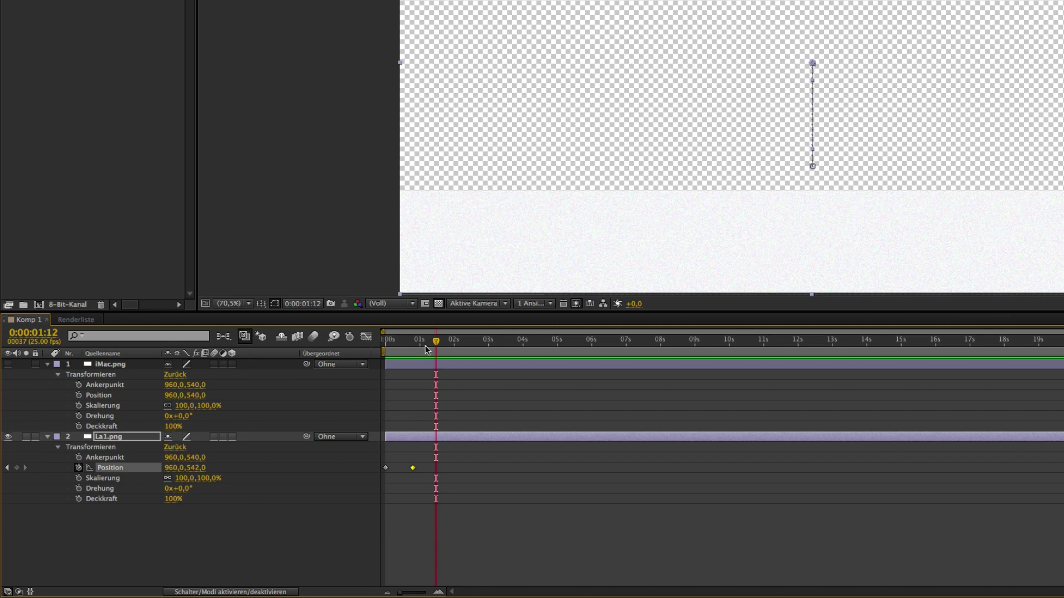
left_click(8, 364)
Step: At 0:00:00:10, move the iMac left to Position X 668
mouse_move(436, 341)
left_mouse_down()
mouse_move(377, 352)
mouse_move(391, 354)
left_mouse_up()
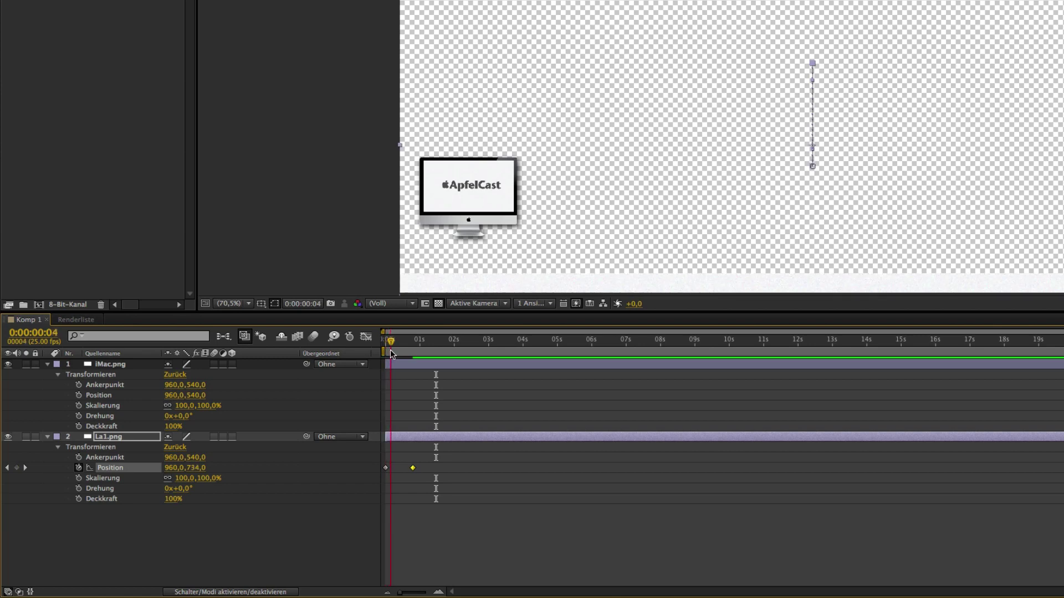
left_click_drag(390, 352, 399, 354)
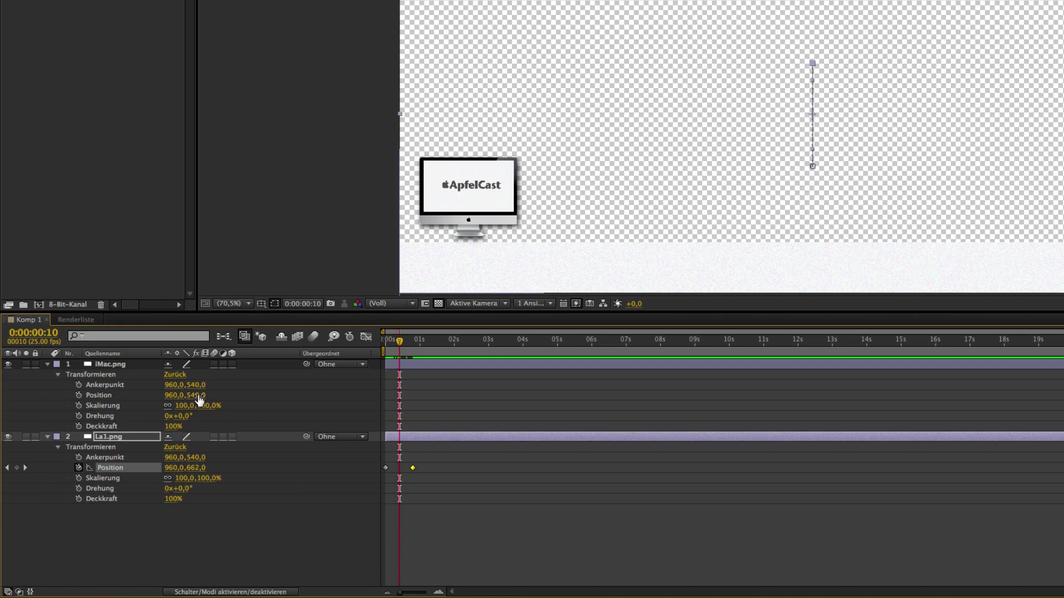
left_click_drag(182, 399, 4, 403)
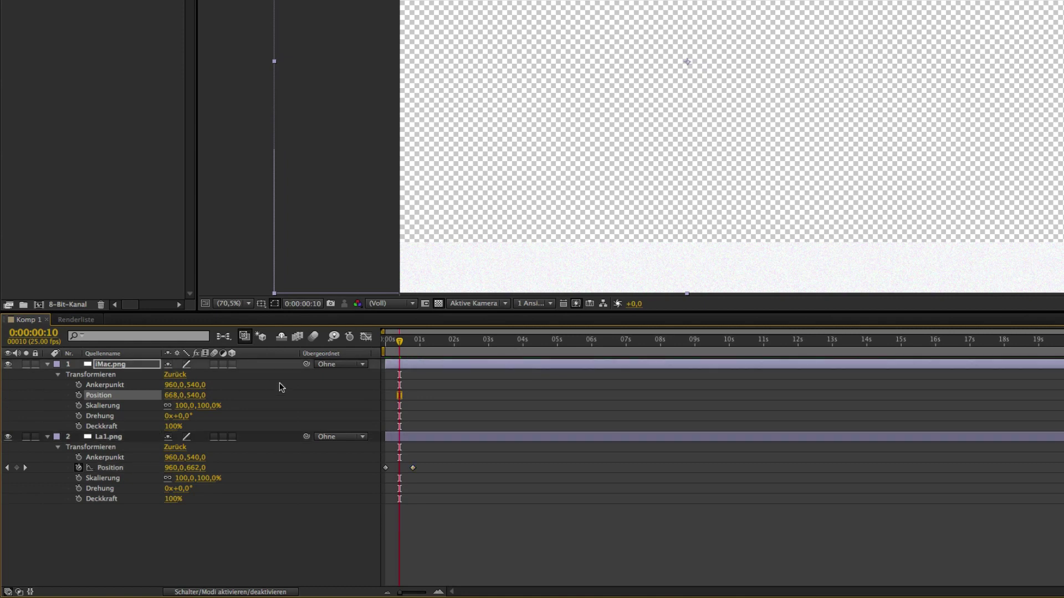
Step: Keyframe iMac Position at 0:00:00:10, set X to 960 at 0:00:00:23, and preview
left_click(79, 395)
left_click_drag(394, 352, 413, 355)
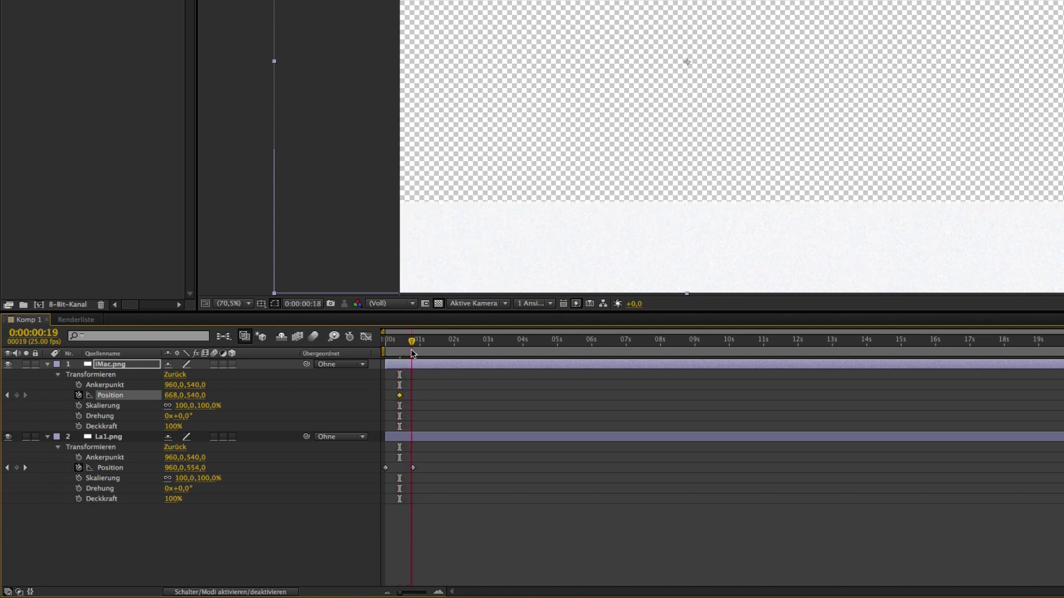
left_click_drag(413, 355, 417, 350)
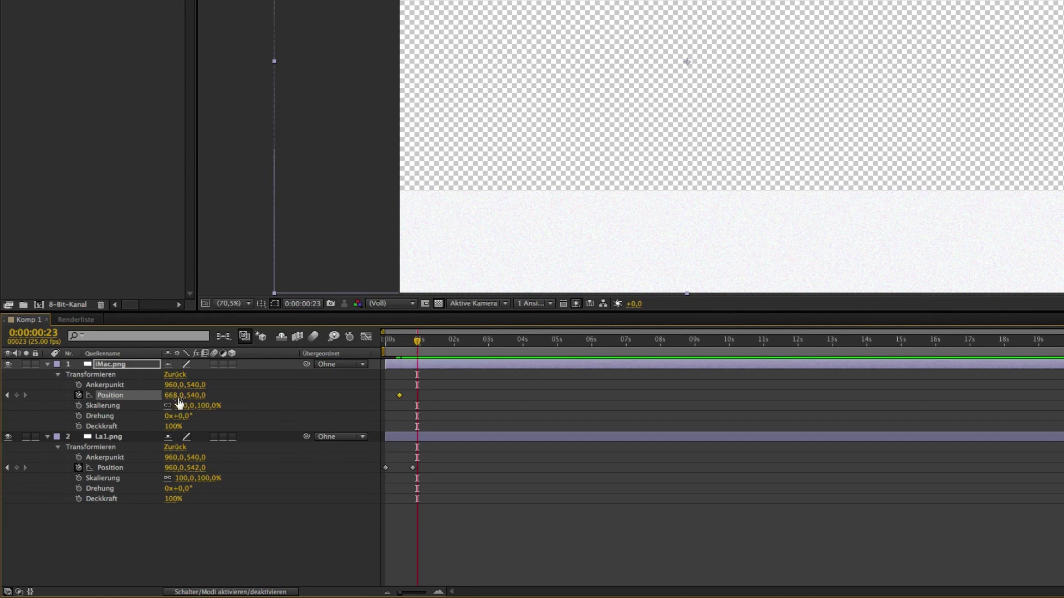
left_click_drag(173, 395, 346, 412)
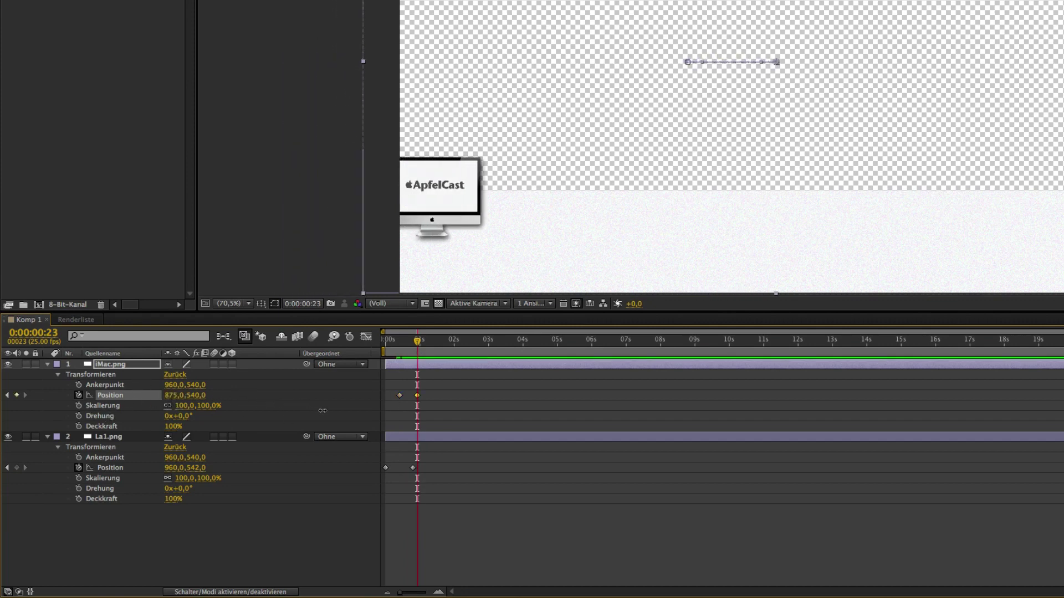
left_click_drag(345, 412, 371, 427)
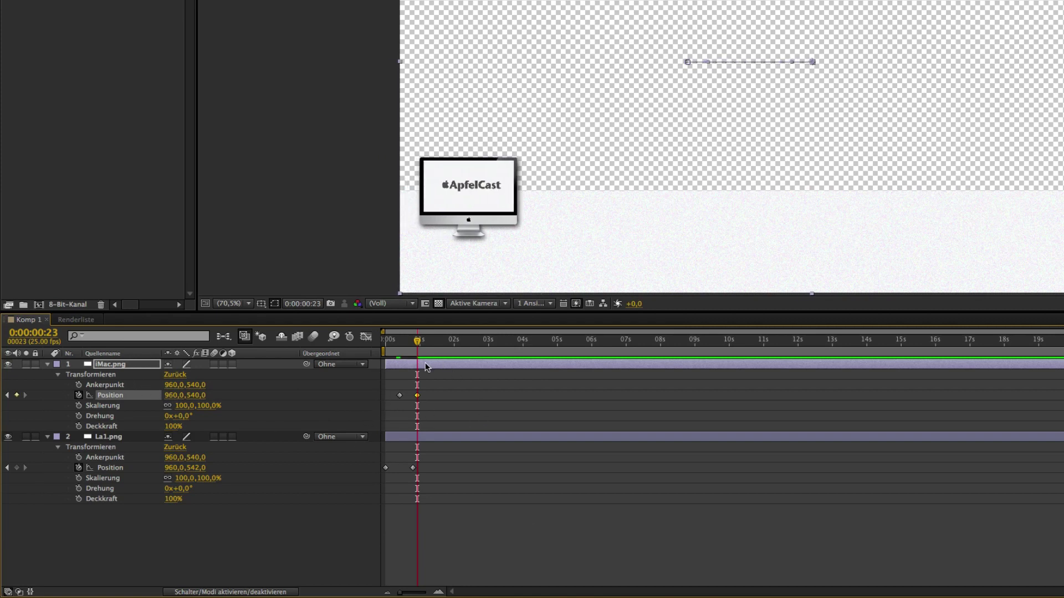
left_click_drag(418, 341, 385, 341)
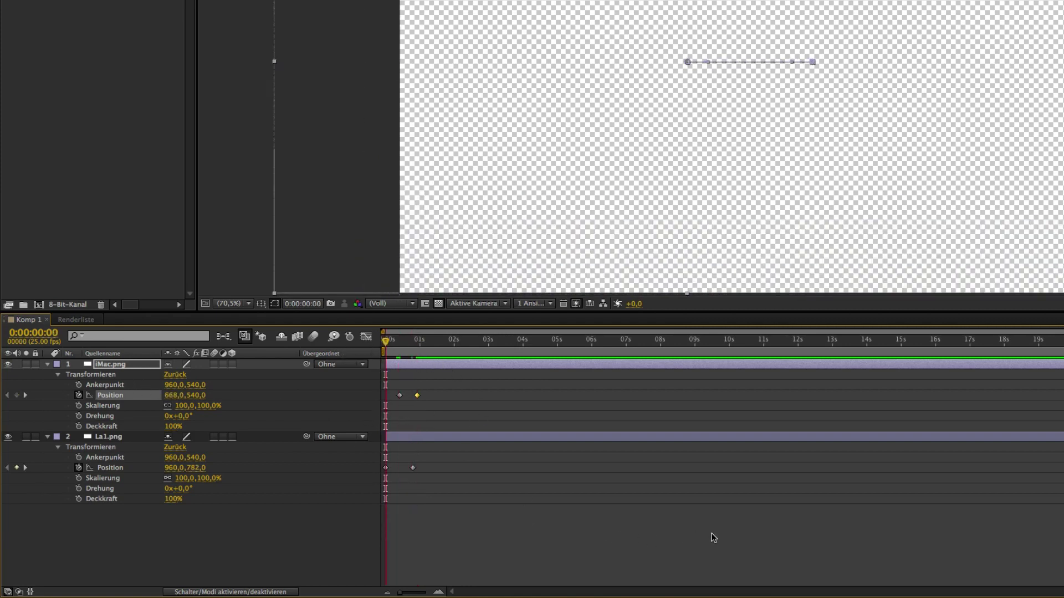
key("space")
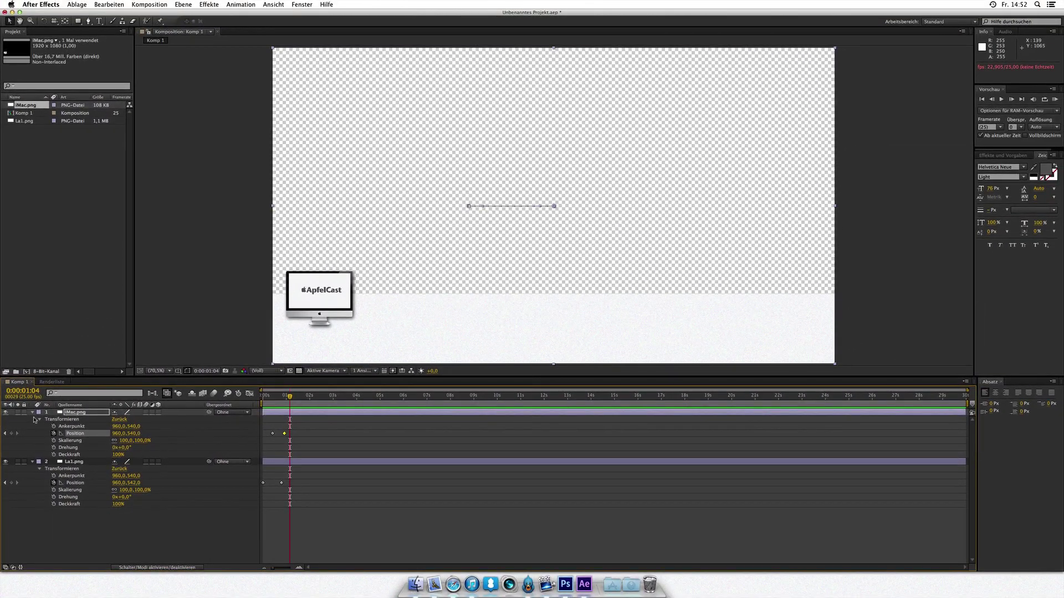
Step: Collapse iMac.png and La1.png in the timeline and pick the Horizontal Type tool
left_click(32, 412)
left_click(33, 420)
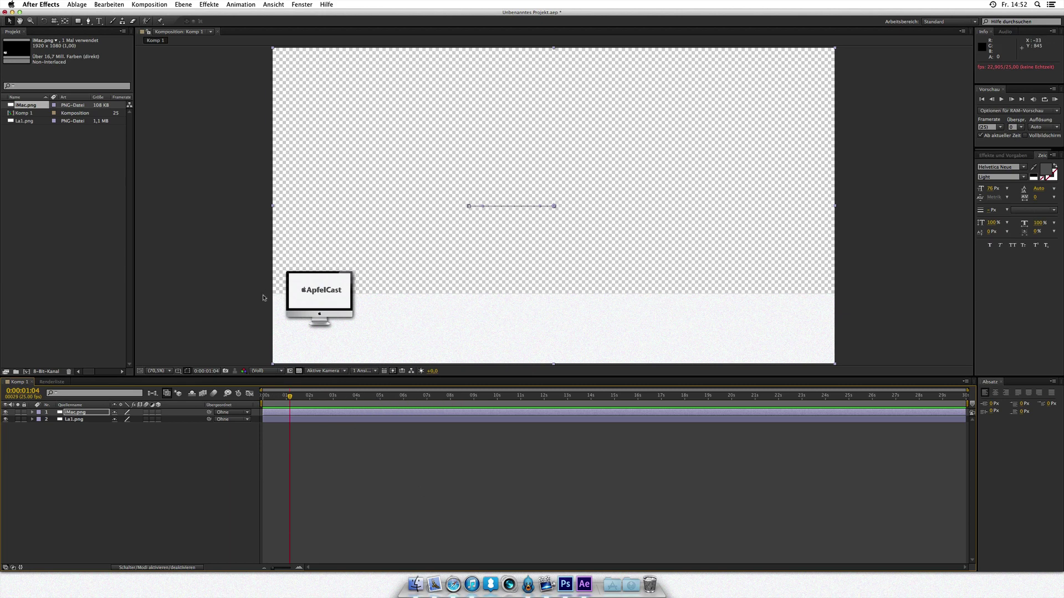
left_click(99, 21)
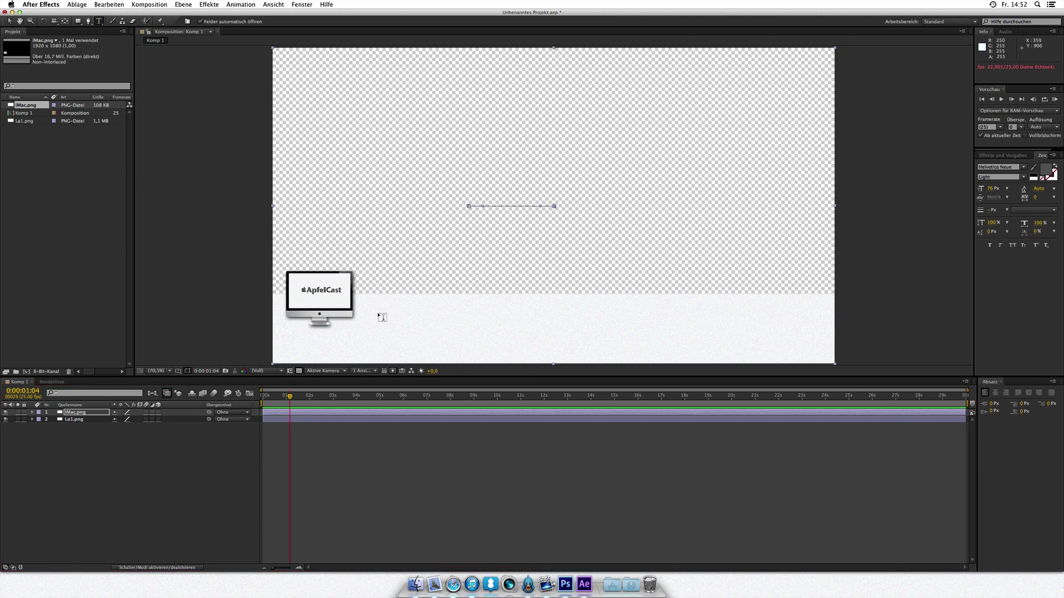
Step: Type the text 'Titel here' beside the ApfelCast iMac
left_click(379, 319)
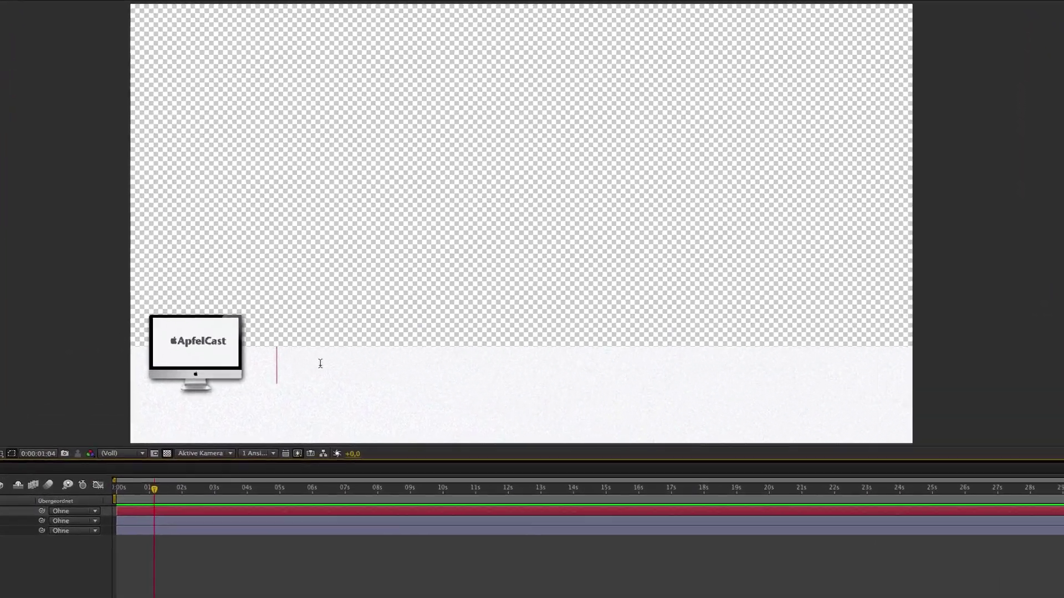
type("Z")
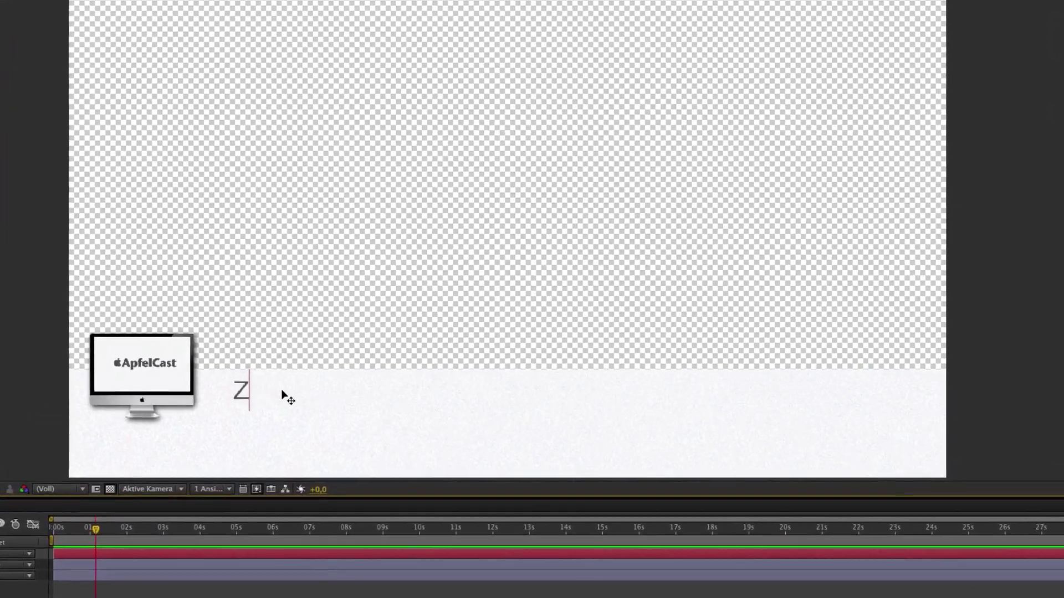
type("zz")
type("rr")
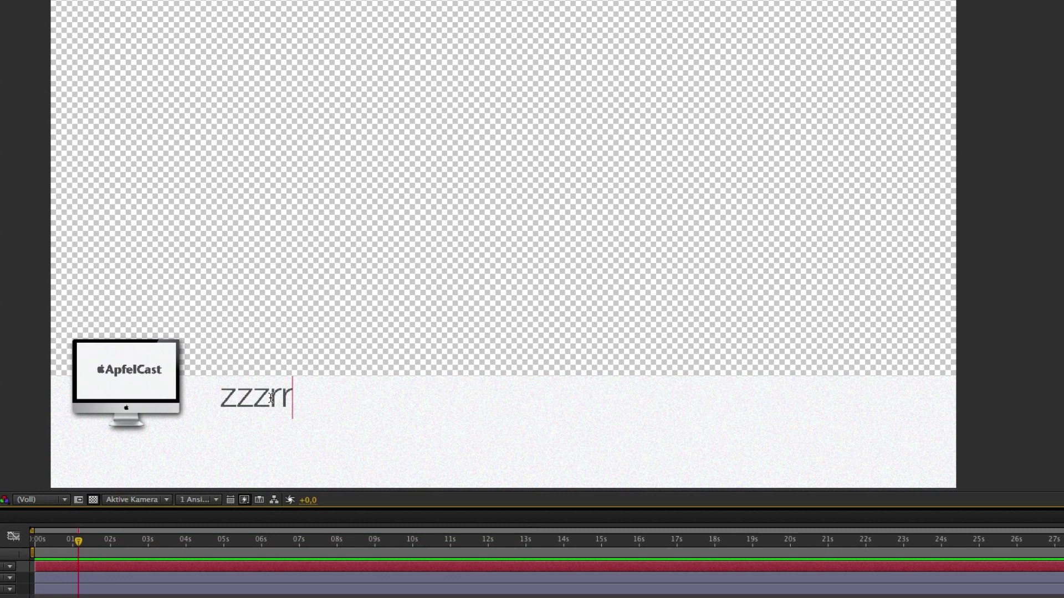
key("BackSpace")
key("BackSpace")
key("BackSpace")
key("BackSpace")
key("BackSpace")
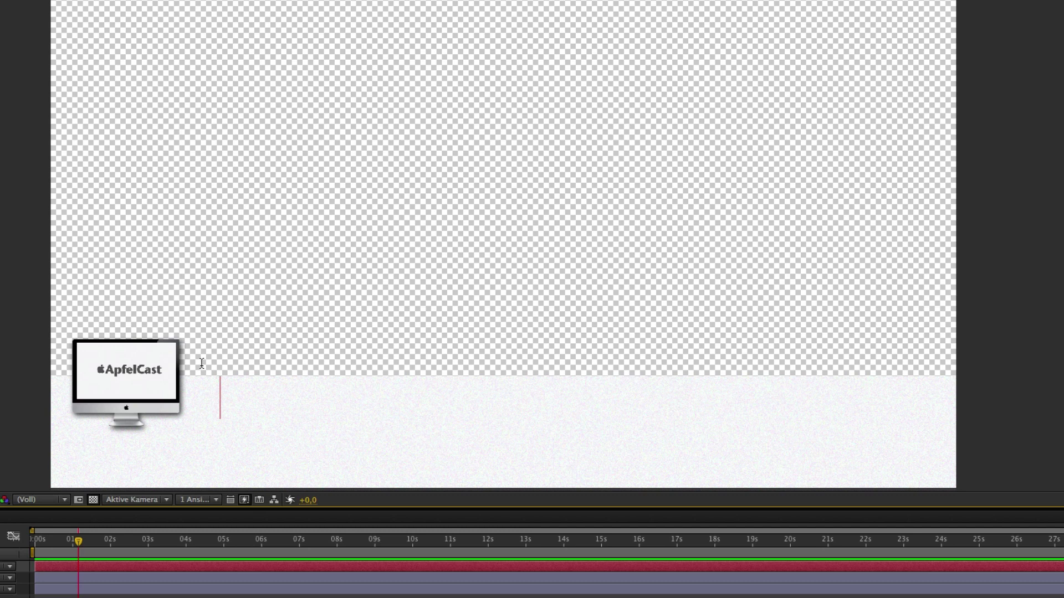
type("T")
type("itel her")
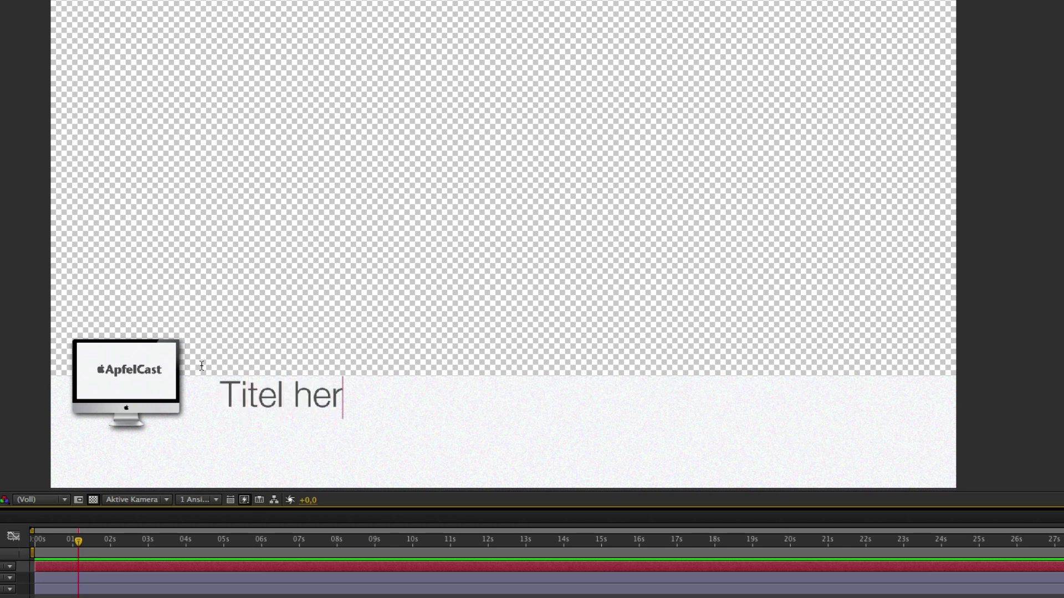
type("e")
key("Escape")
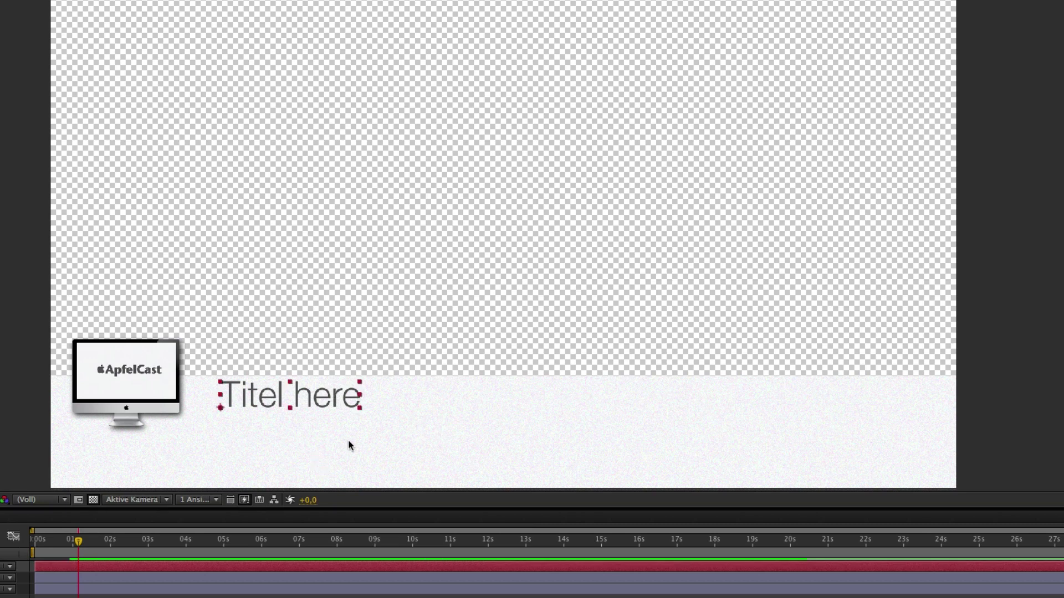
Step: Move the 'Titel here' text into the lower white band and enlarge it about 11%
left_click_drag(321, 399, 318, 423)
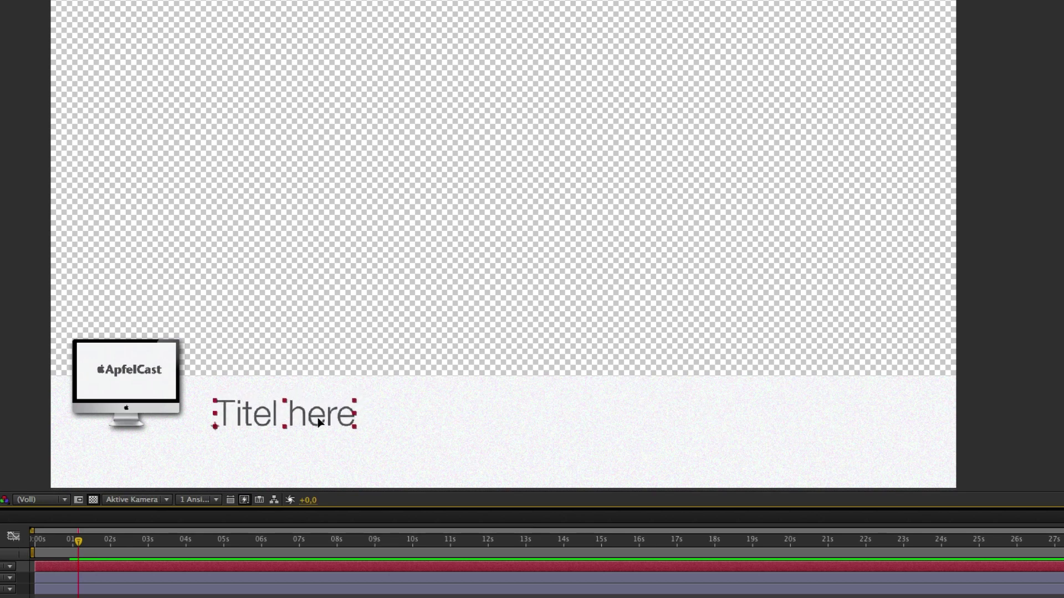
key("ctrl+shift+a")
left_click(349, 425)
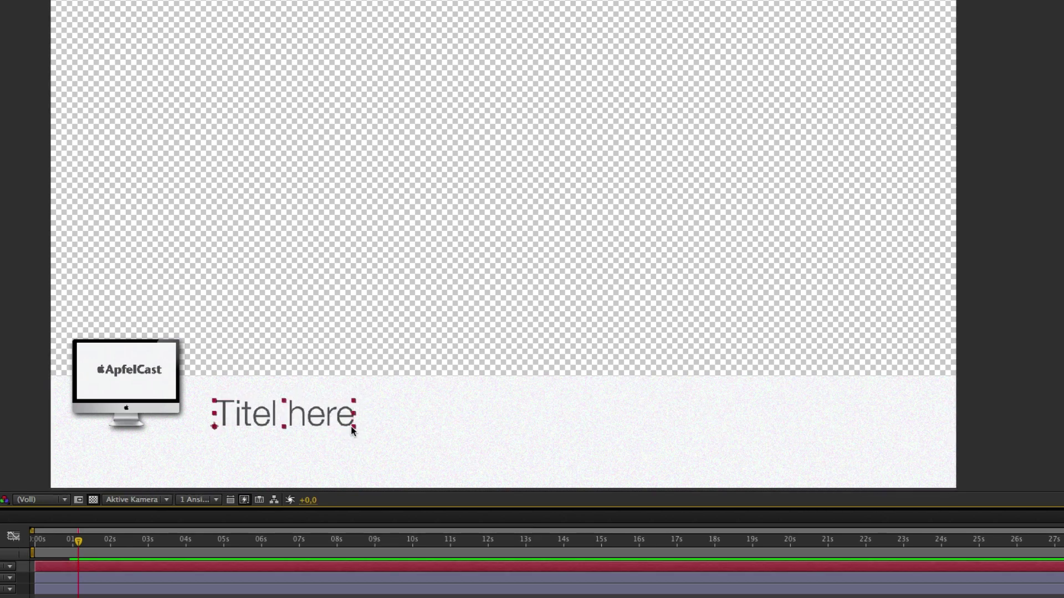
mouse_move(356, 431)
left_mouse_down()
mouse_move(371, 428)
mouse_move(331, 415)
left_mouse_up()
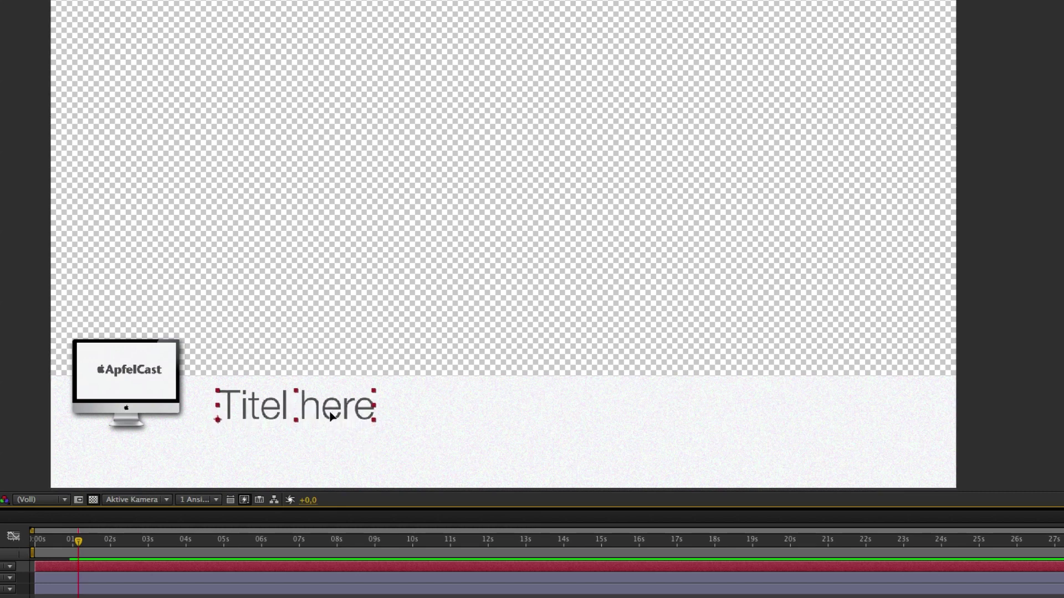
key("F2")
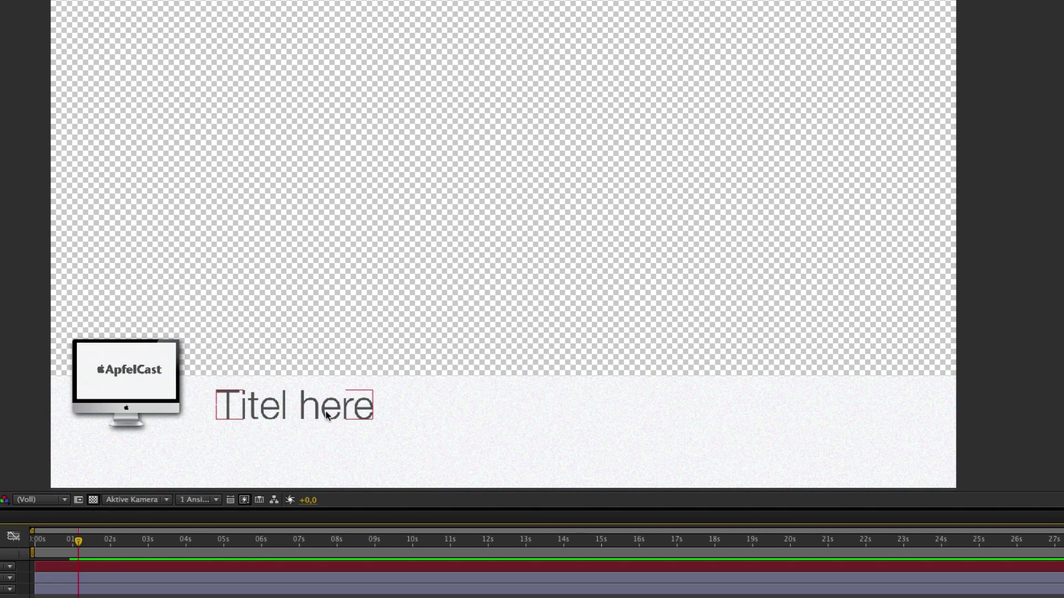
left_click_drag(326, 416, 330, 423)
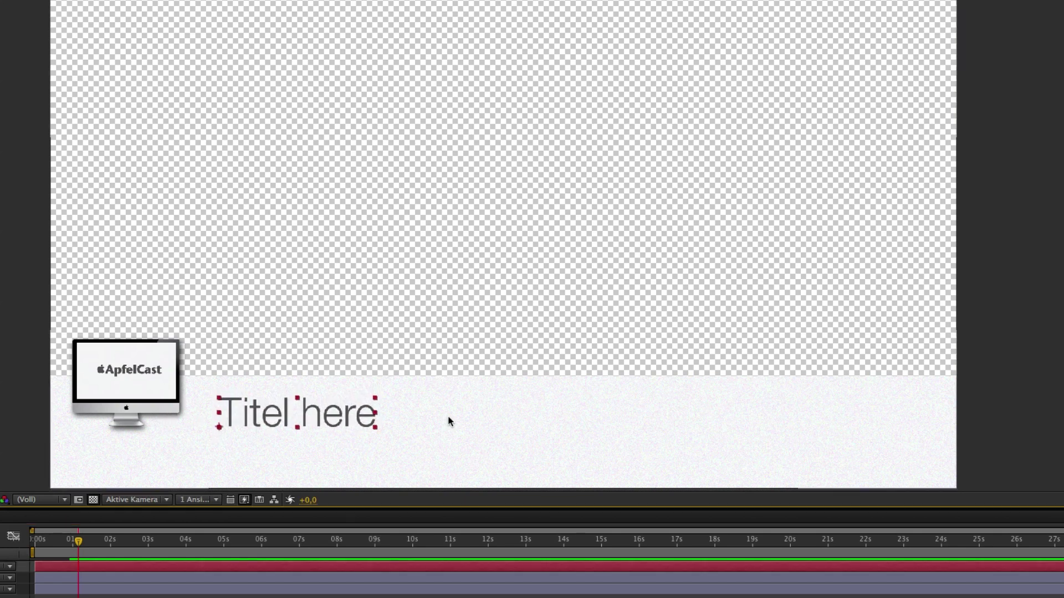
left_click(441, 454)
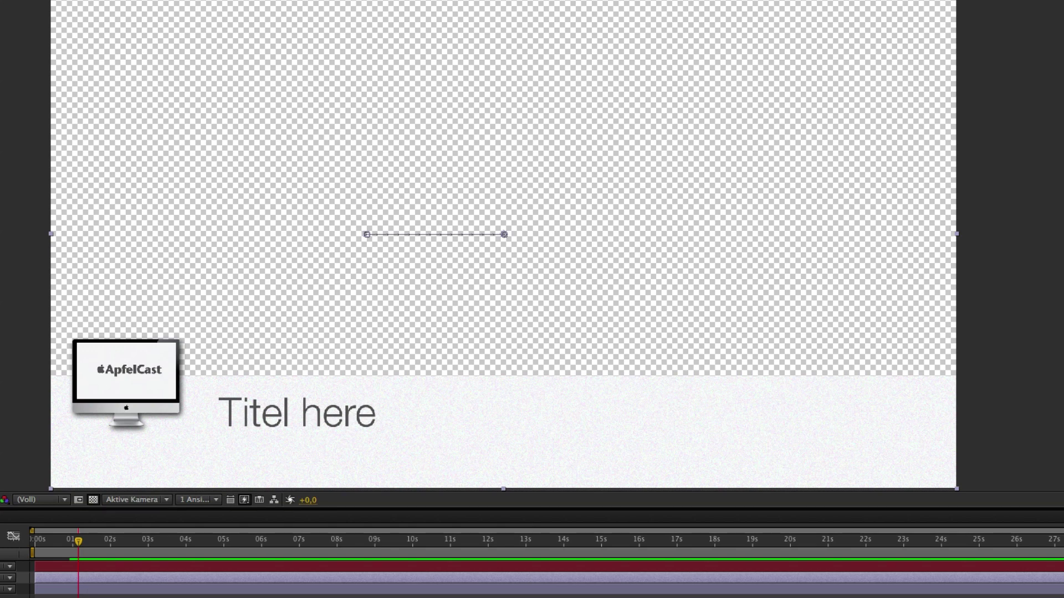
Step: Add a new text line reading 'Titel 2 here' directly below the 'Titel here' title
left_click(132, 567)
left_click(224, 461)
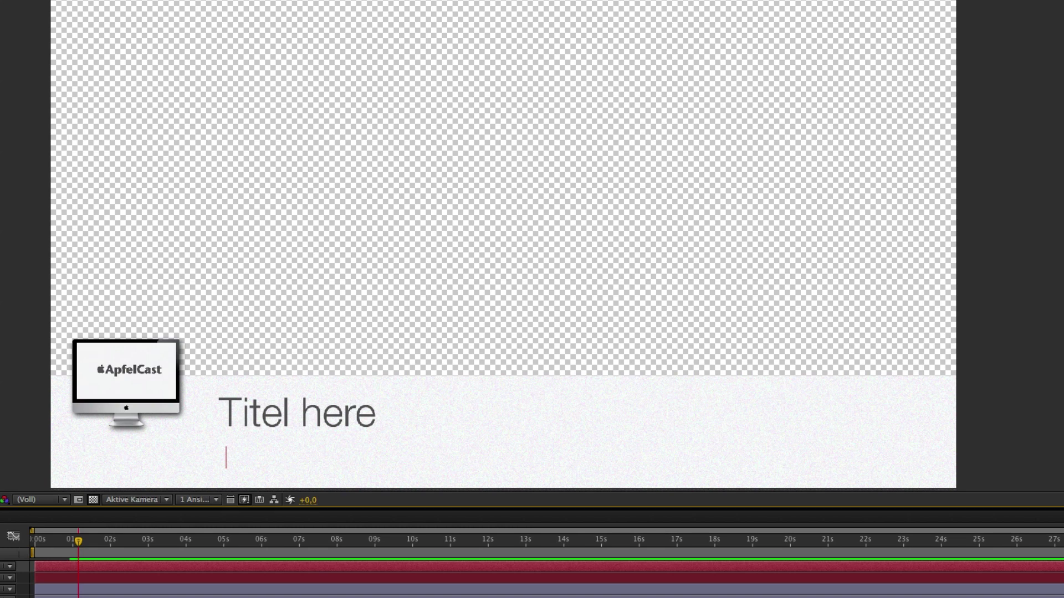
type("itel 2 her")
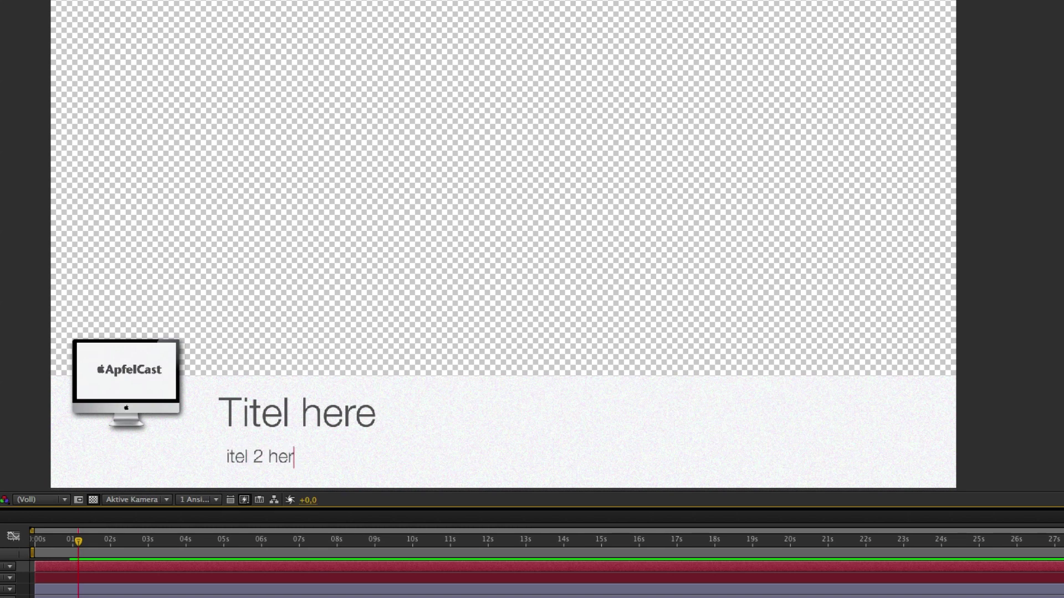
type("e")
key("Left")
key("Left")
key("Left")
key("Left")
key("Left")
key("Left")
key("Left")
key("Left")
type("T")
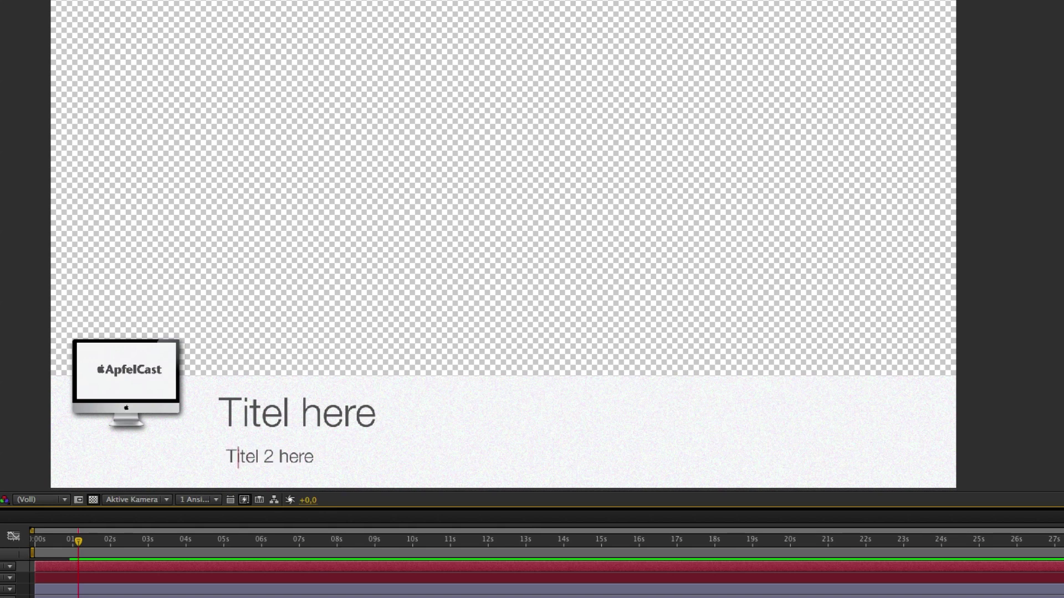
key("Escape")
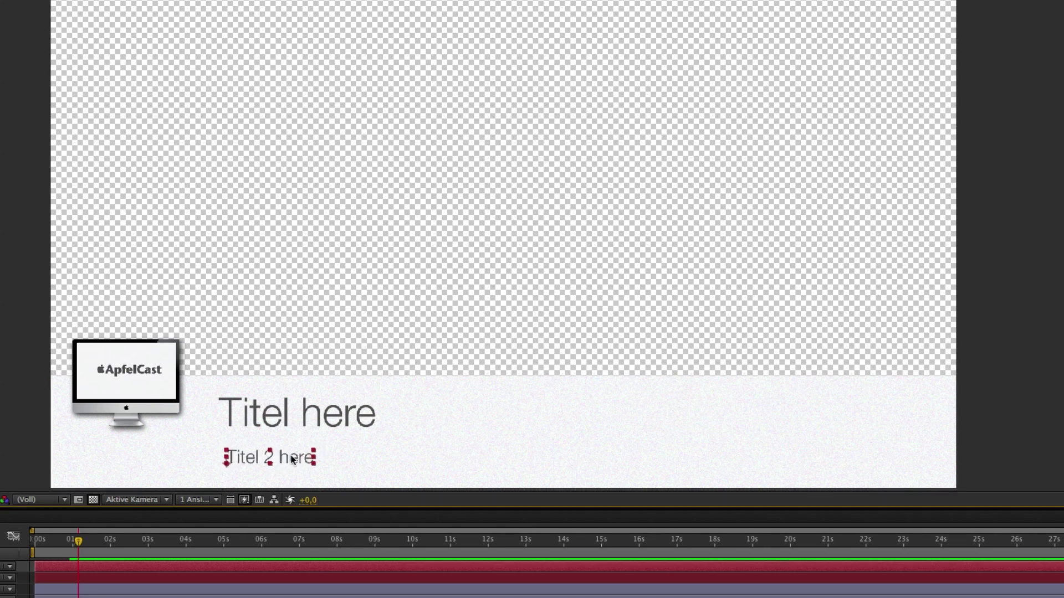
key("F2")
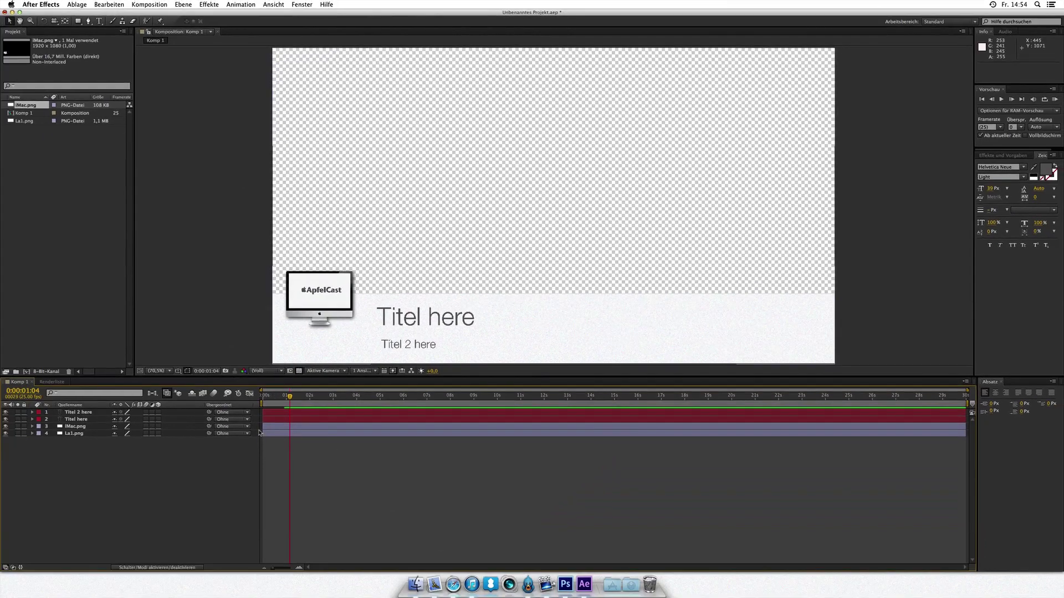
Step: Preview the intro animation from the start
left_click_drag(287, 397, 262, 397)
key("space")
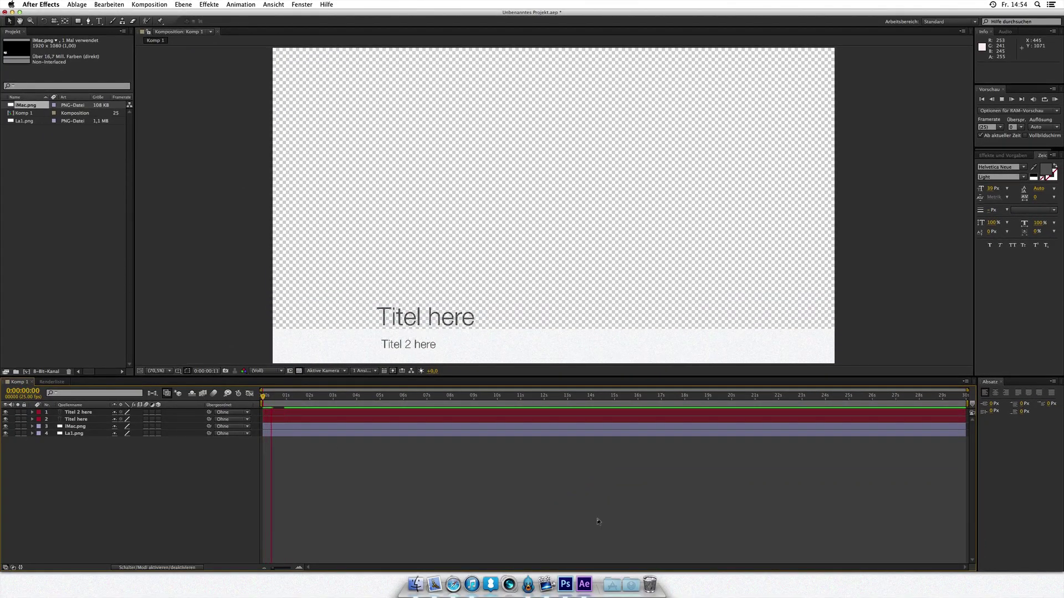
key("space")
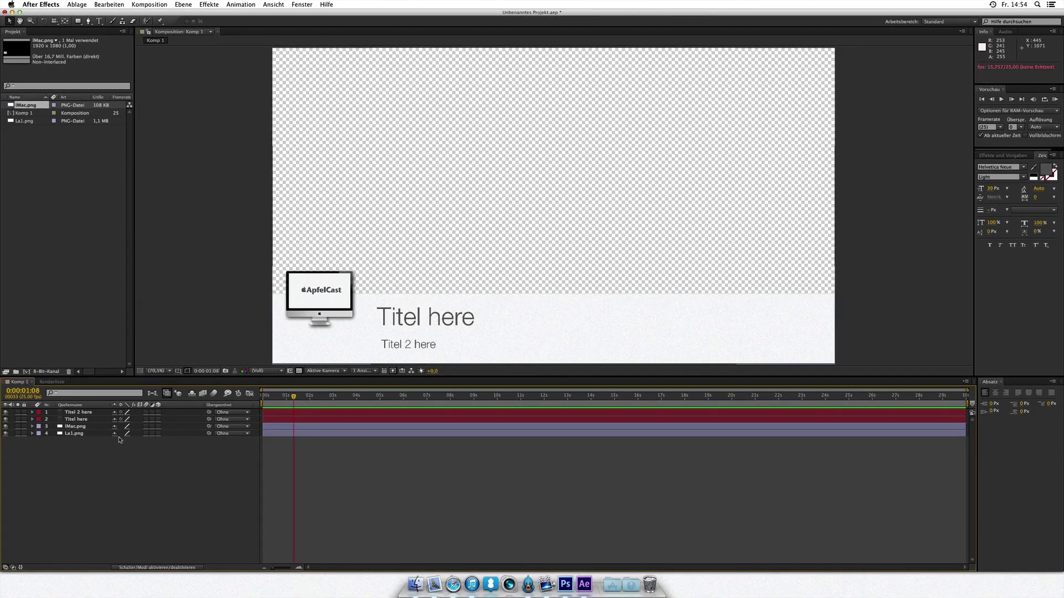
left_click(46, 415)
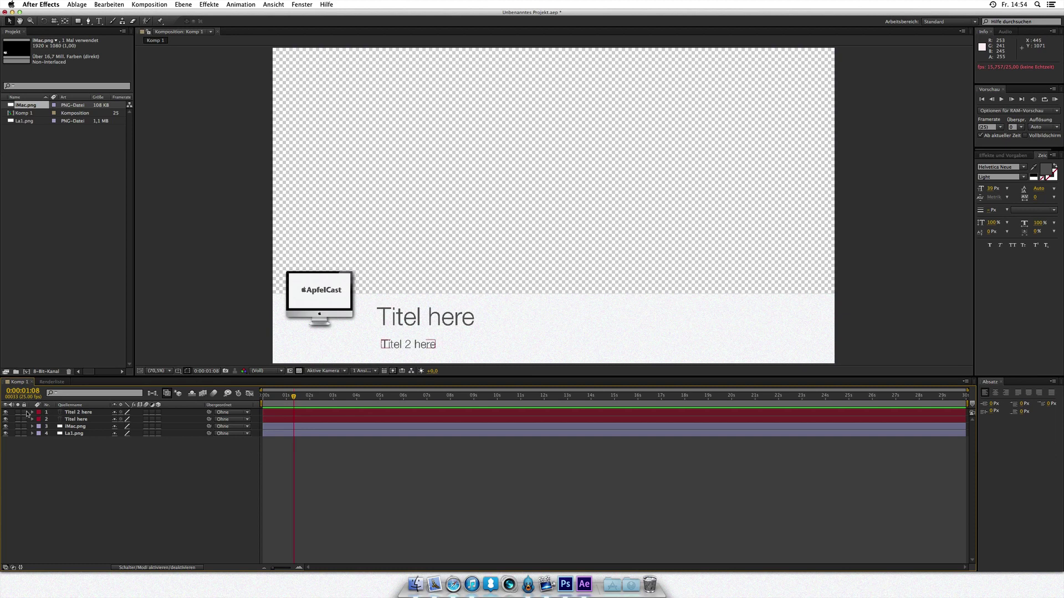
Step: Expand both text layers and reveal the Transform properties of Titel 2 here
left_click(32, 413)
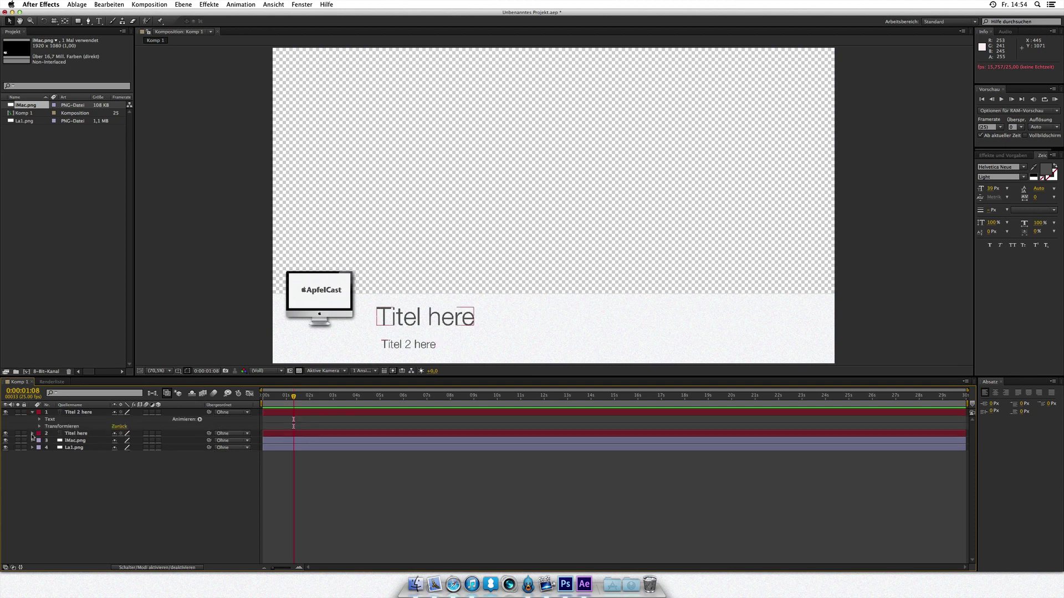
left_click(32, 434)
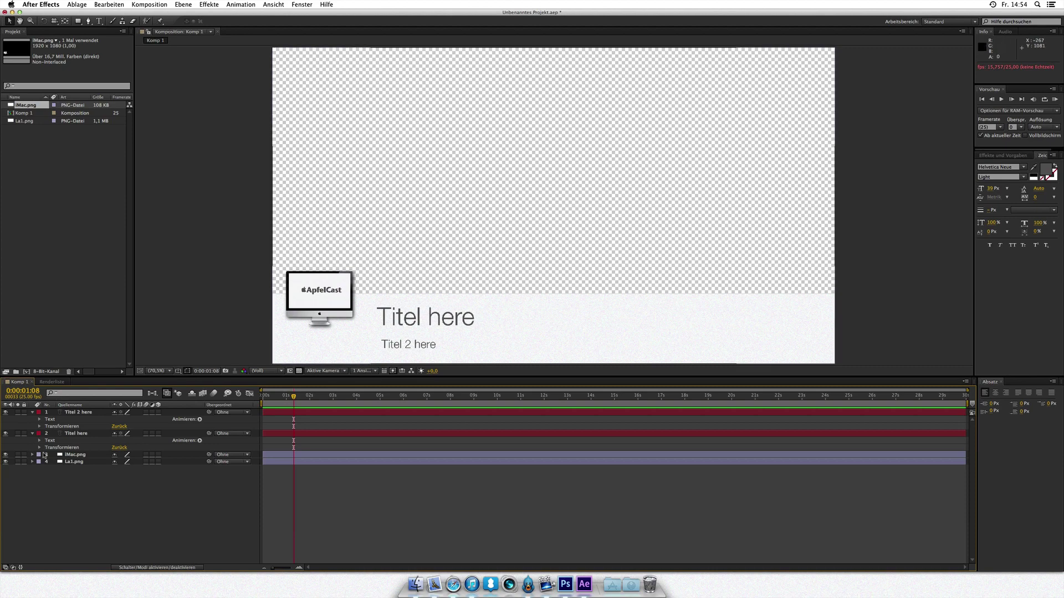
left_click(39, 419)
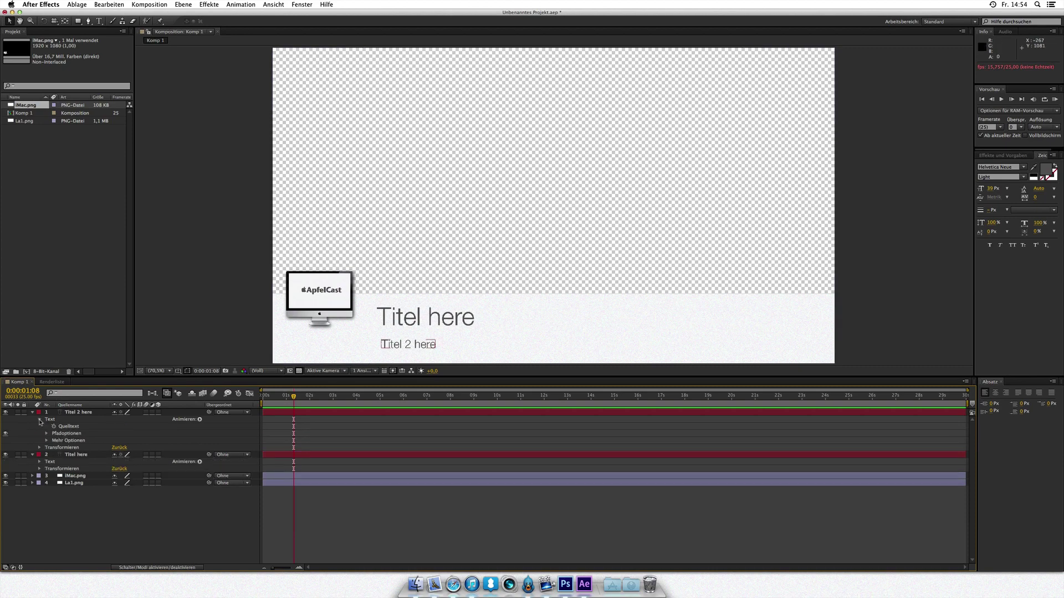
left_click(40, 420)
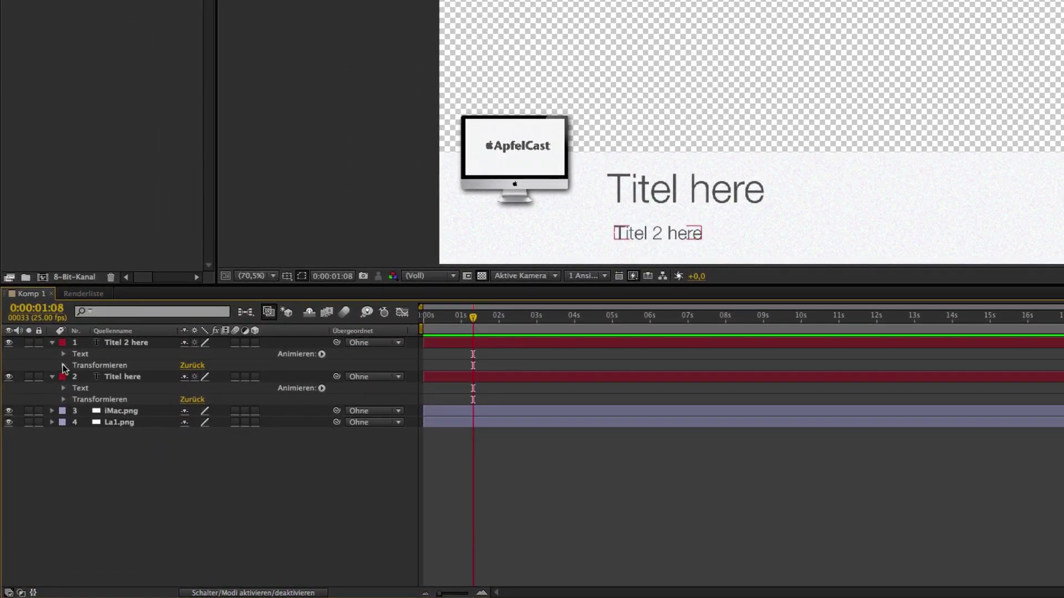
left_click(63, 365)
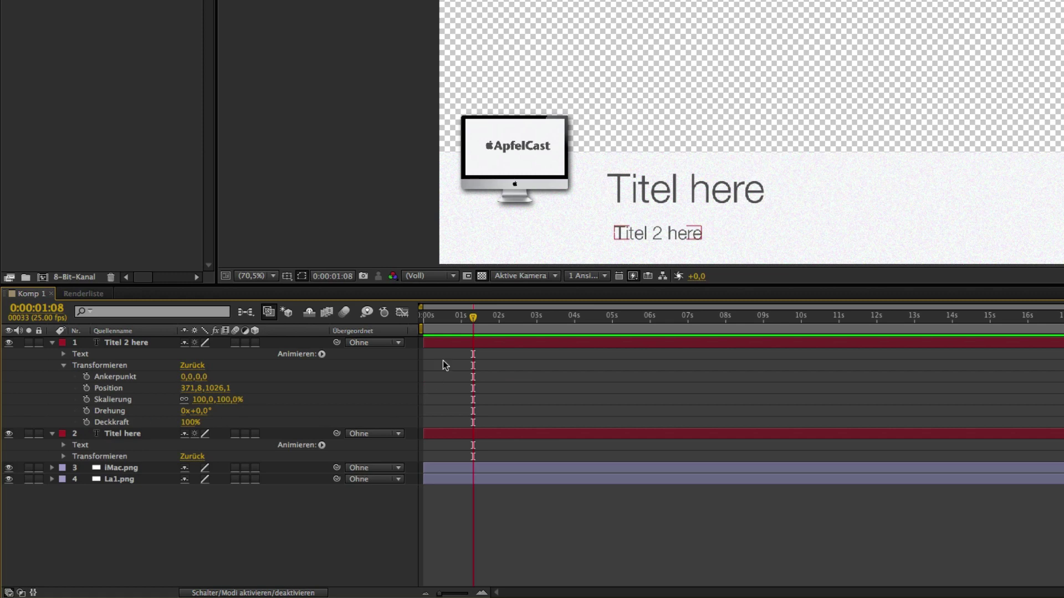
Step: Replay the animation from frame 0 and scrub back to watch the iMac slide in
left_click_drag(473, 318, 380, 319)
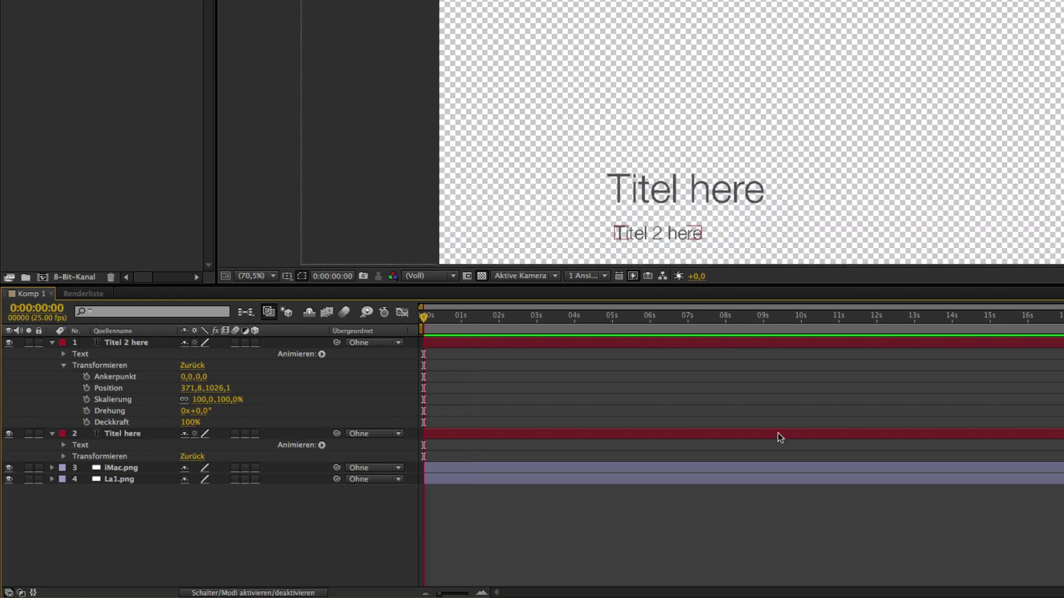
left_click(783, 555)
key("space")
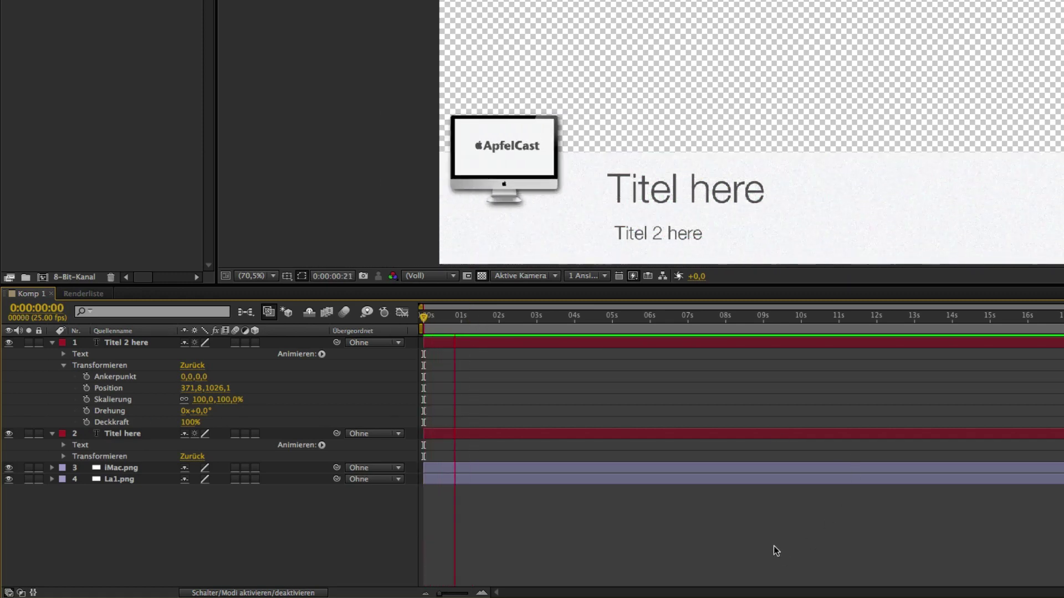
key("space")
left_click(527, 342)
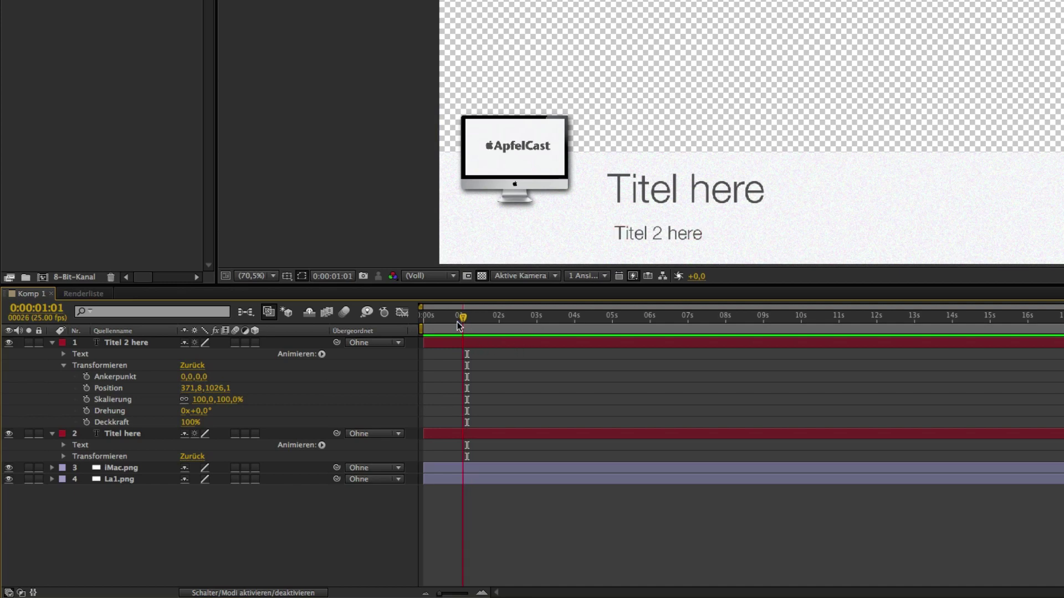
mouse_move(467, 318)
left_mouse_down()
mouse_move(446, 324)
mouse_move(457, 323)
left_mouse_up()
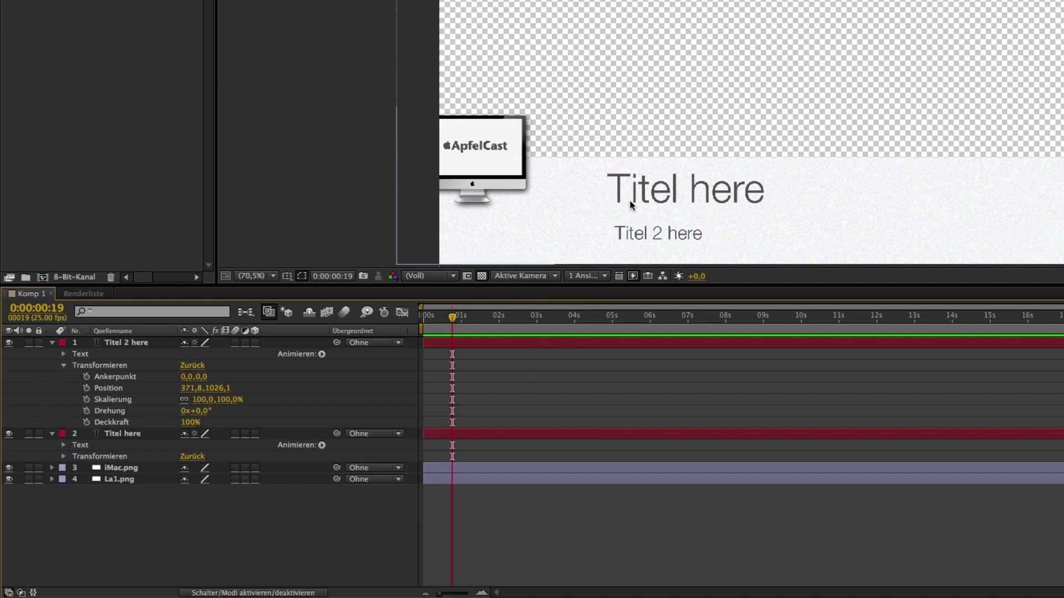
Step: Keyframe Titel 2 here's Opacity at 0% at 0:00:00:19
left_click(325, 397)
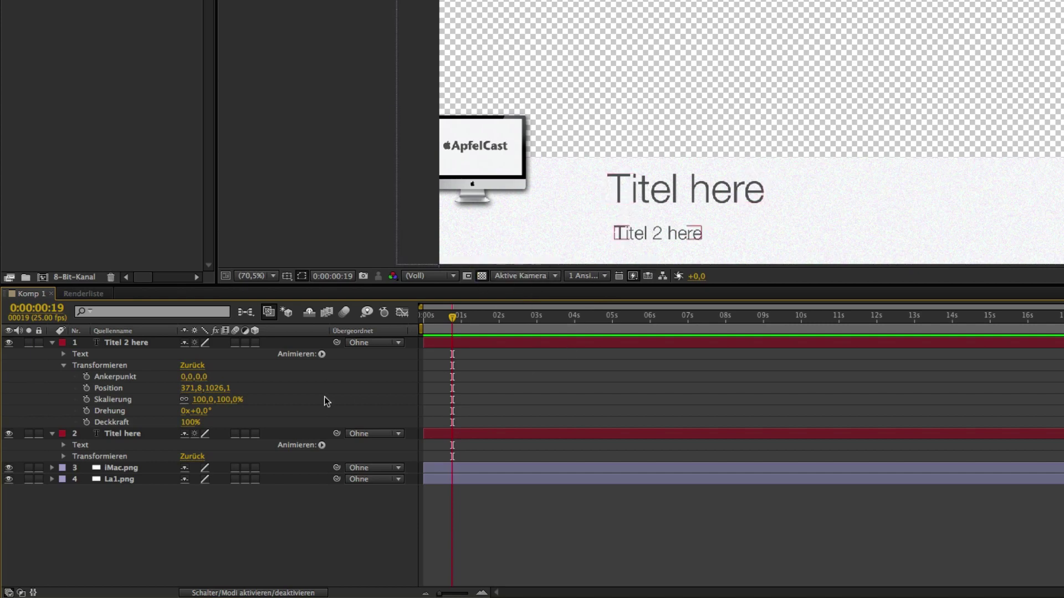
left_click(87, 423)
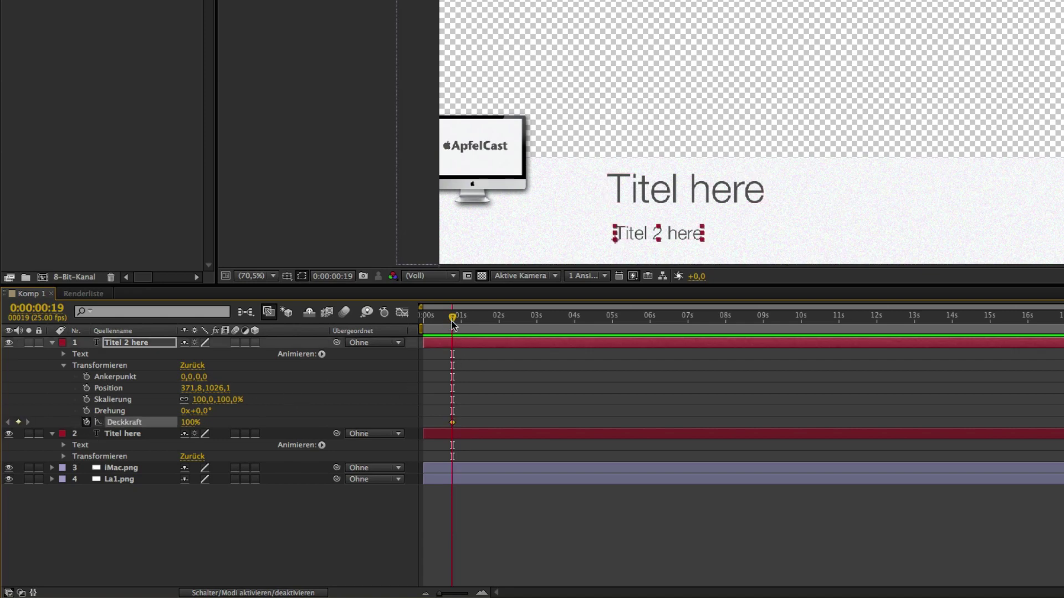
left_click_drag(452, 317, 458, 321)
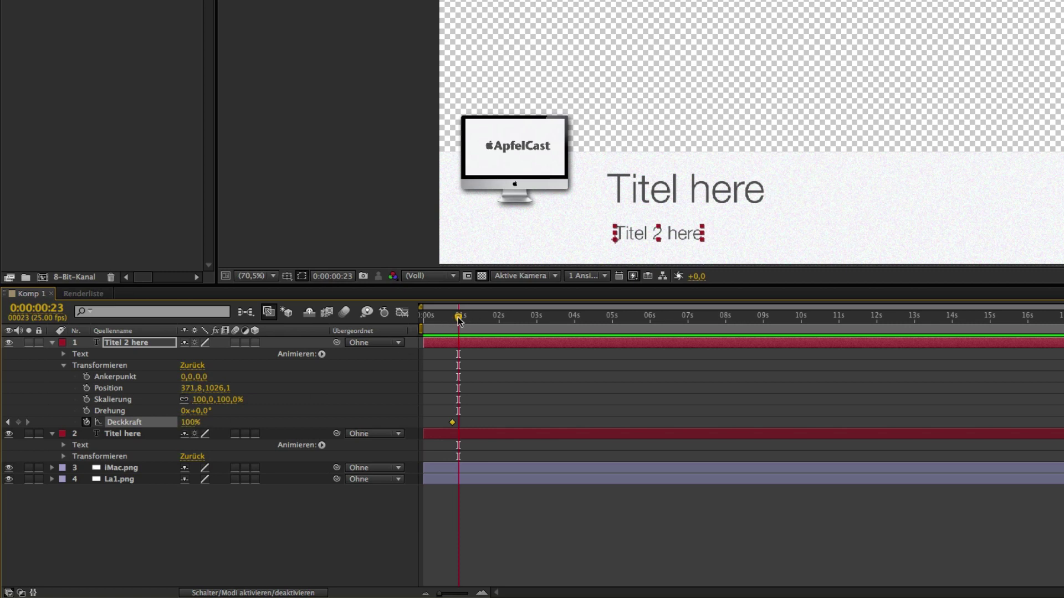
left_click_drag(459, 320, 451, 321)
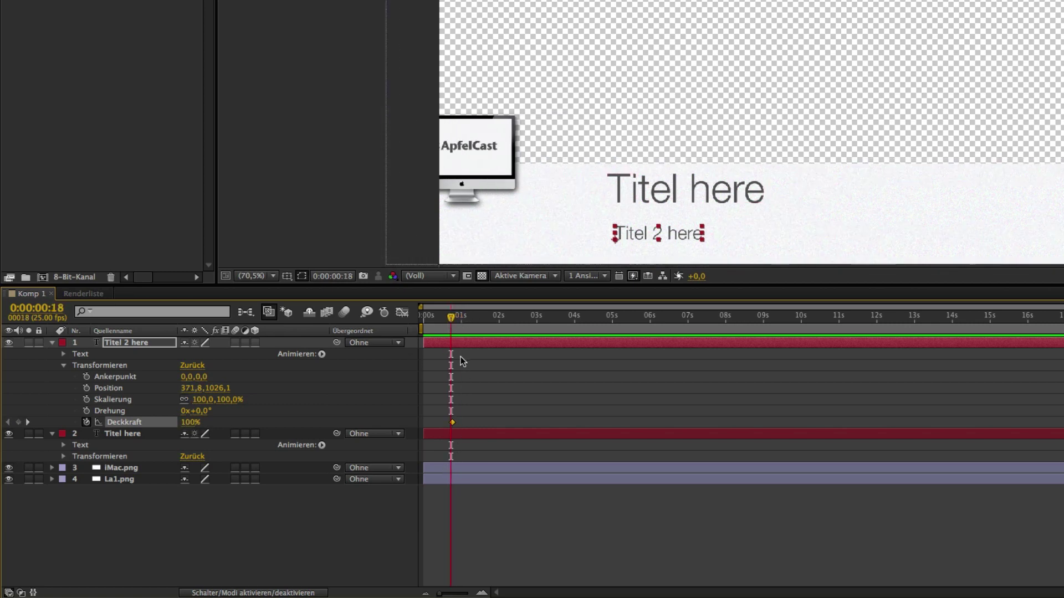
key("alt+shift+p")
key("Right")
key("Right")
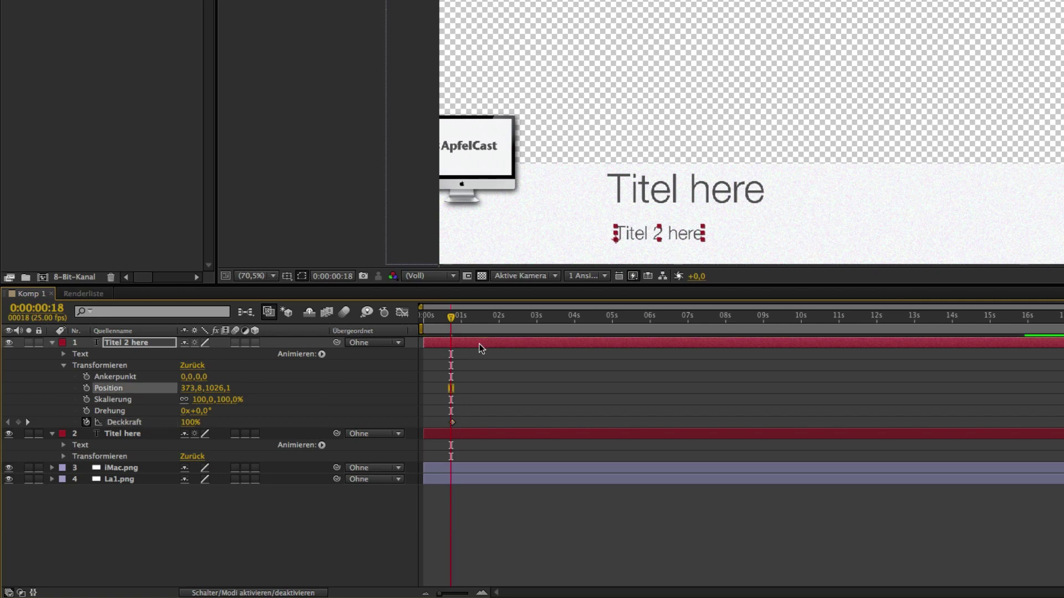
left_click(453, 424)
left_click(498, 404)
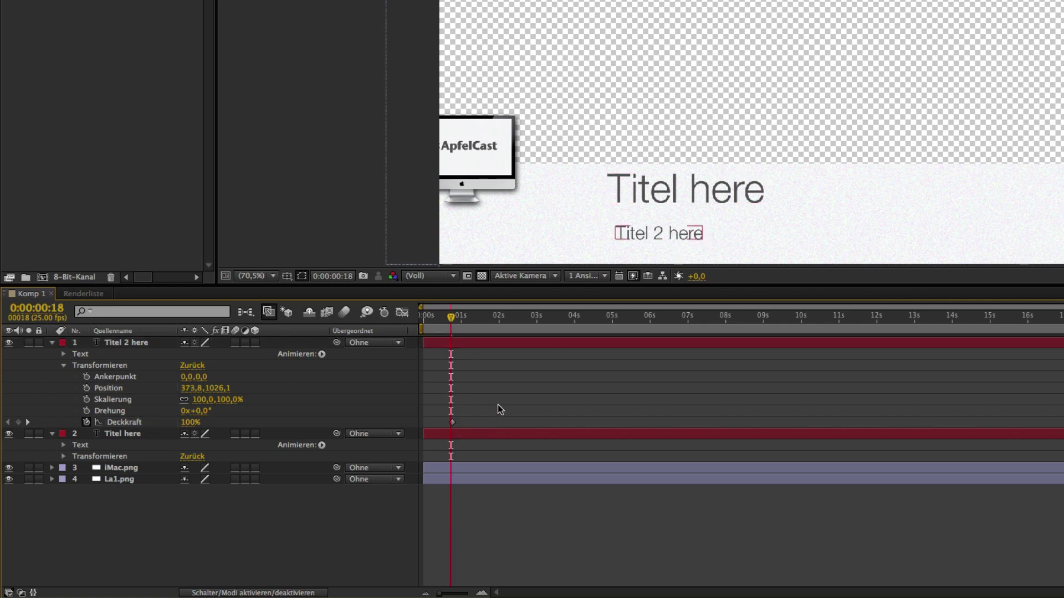
key("Page_Down")
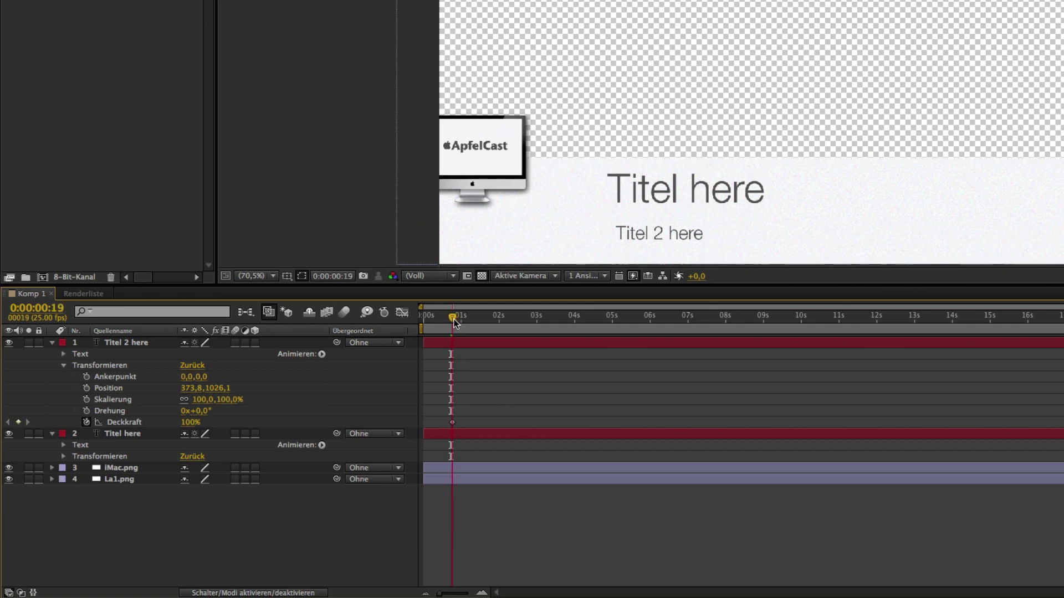
left_click(452, 422)
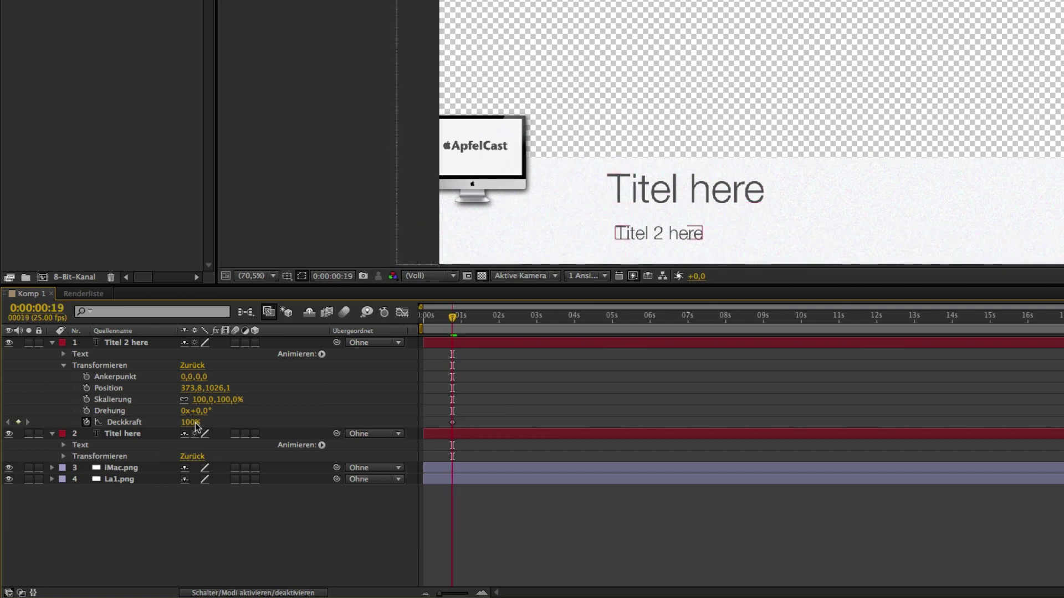
left_click_drag(190, 422, 160, 422)
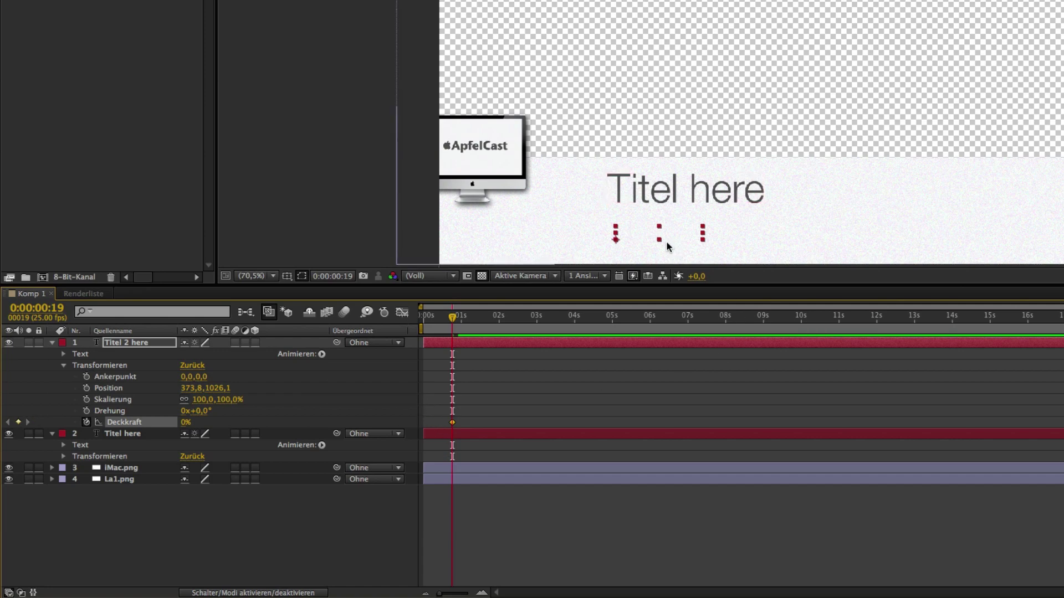
Step: Set Titel 2 here's Opacity to 100% at 0:00:01:01 and preview the fade-in
left_click(464, 320)
left_click(467, 320)
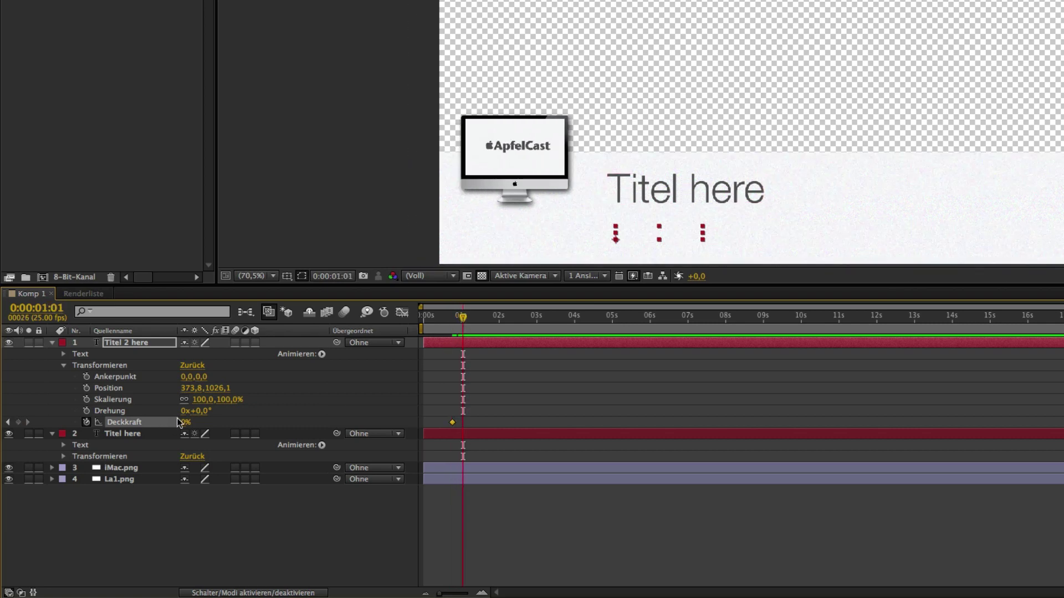
left_click_drag(185, 430, 332, 435)
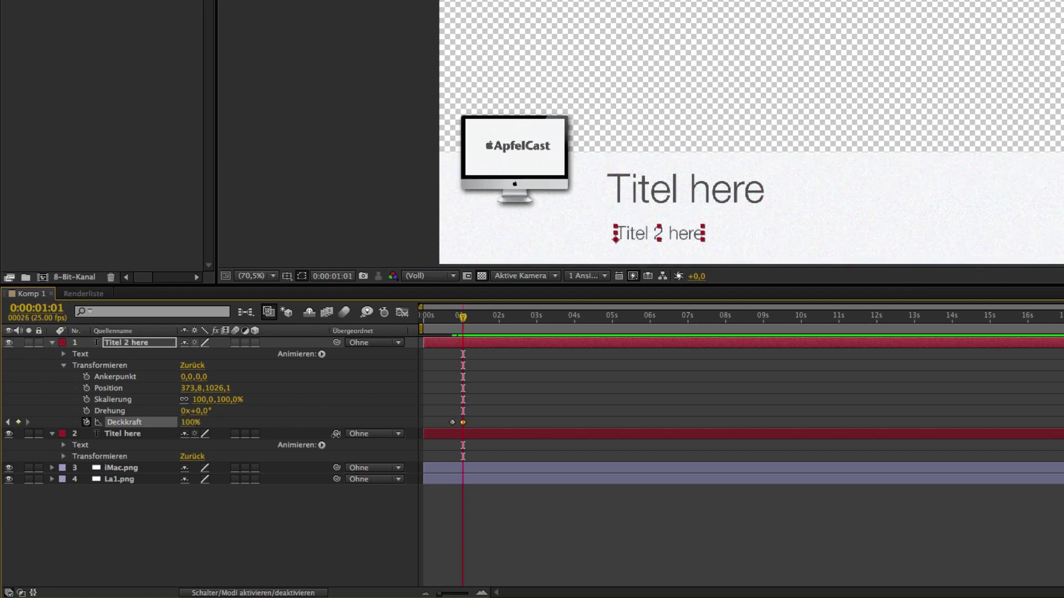
left_click(453, 320)
key("KP_0")
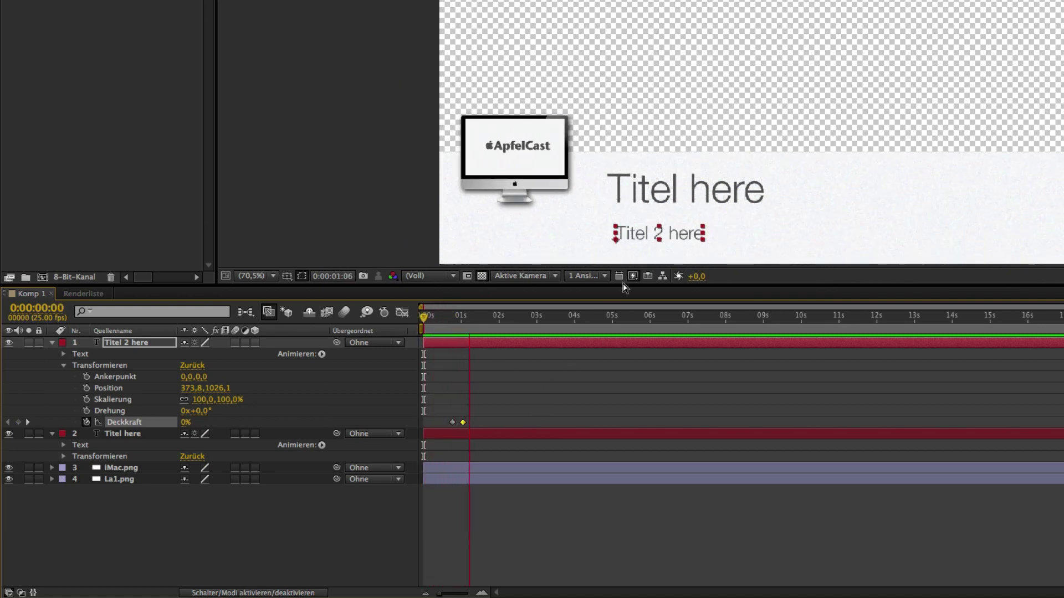
key("space")
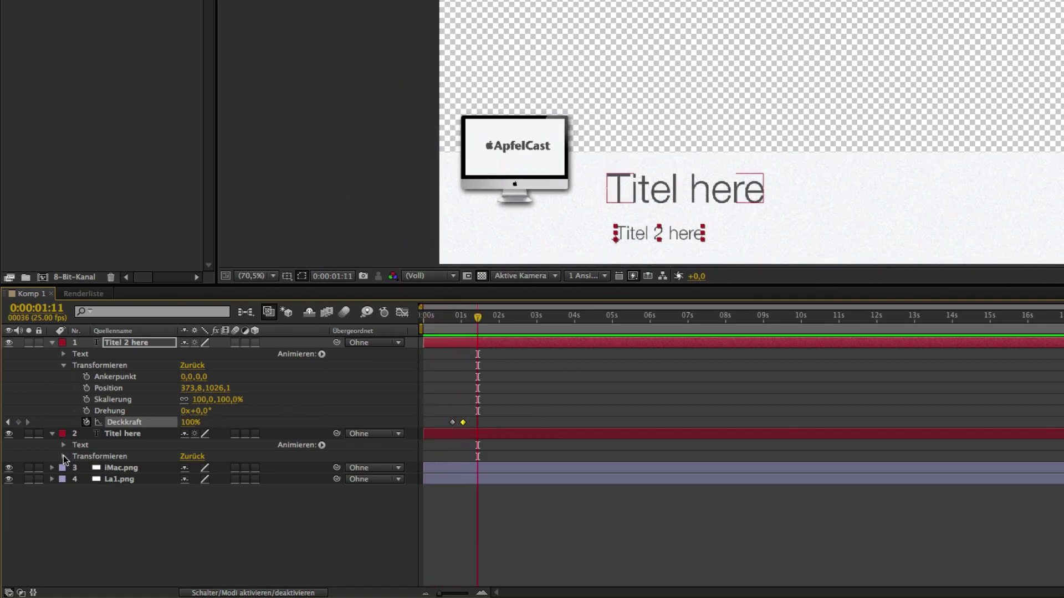
left_click(63, 456)
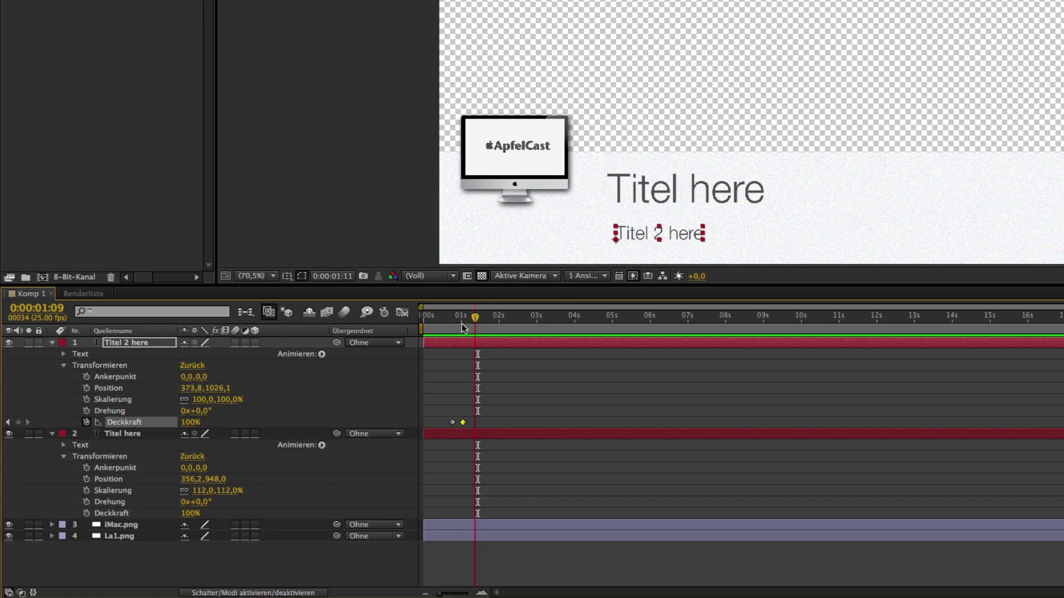
Step: Keyframe Titel here's Opacity at 0% at 0:00:00:19
left_click_drag(478, 315, 452, 315)
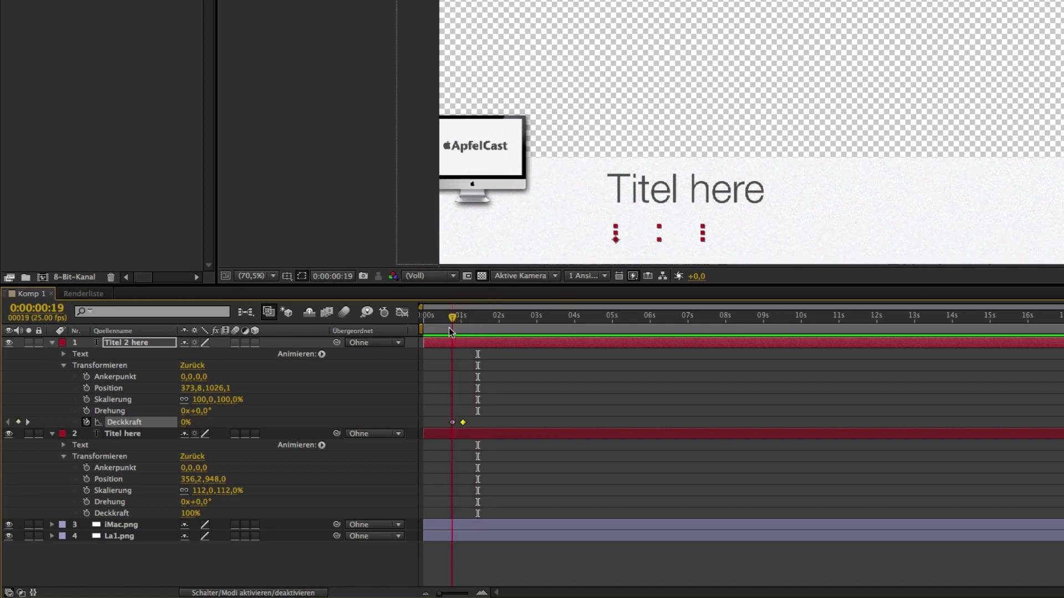
left_click(87, 513)
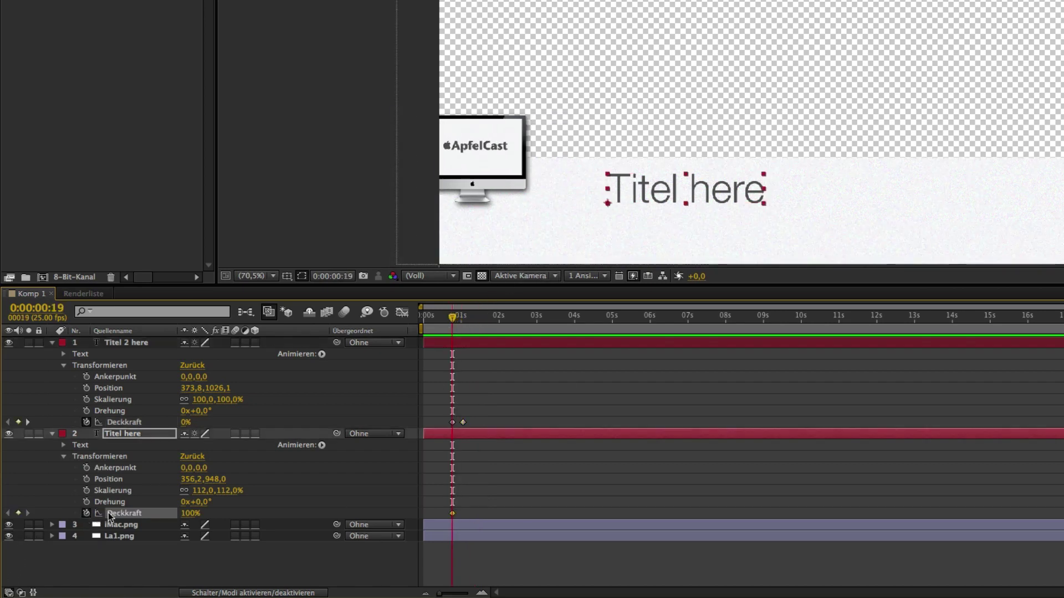
left_click(464, 317)
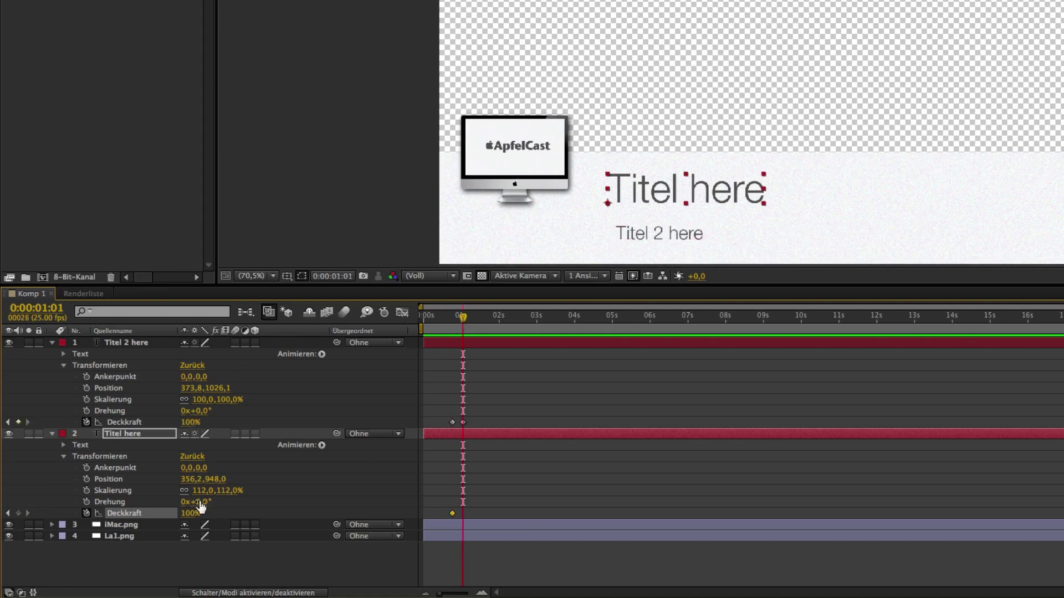
left_click(452, 317)
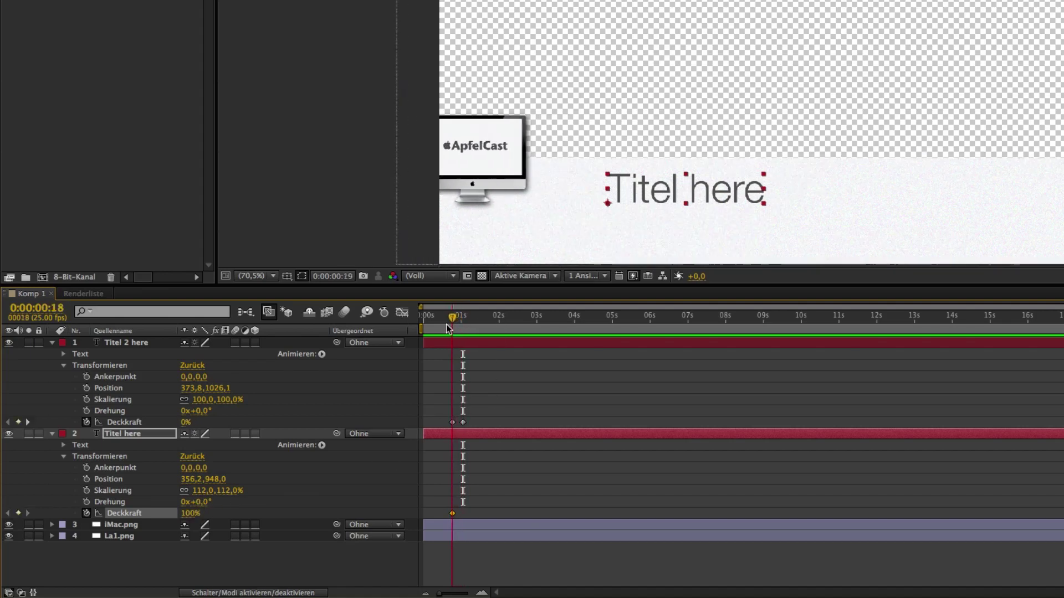
key("Page_Down")
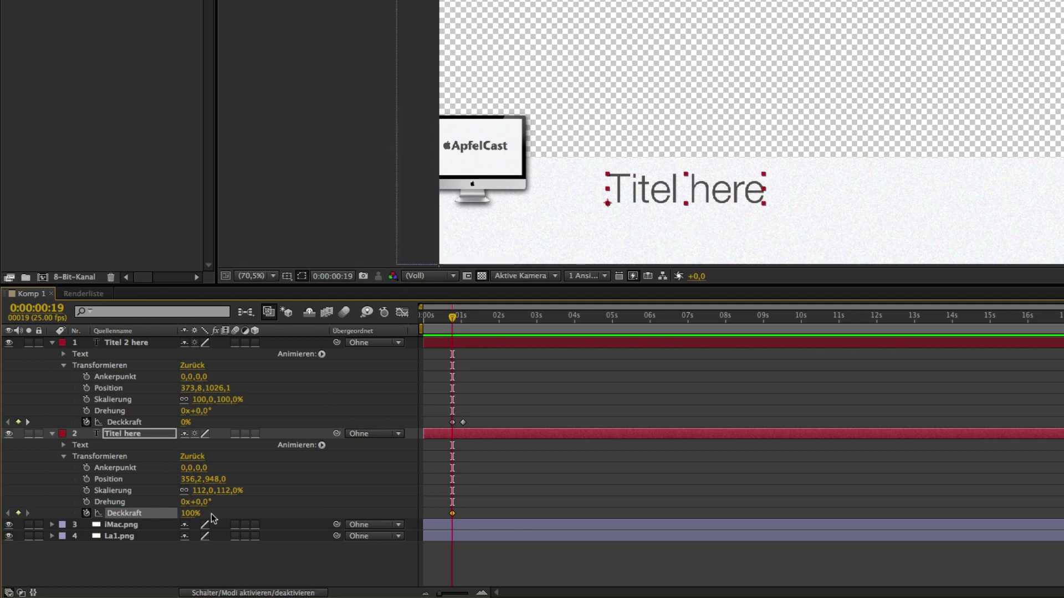
left_click_drag(194, 513, 144, 513)
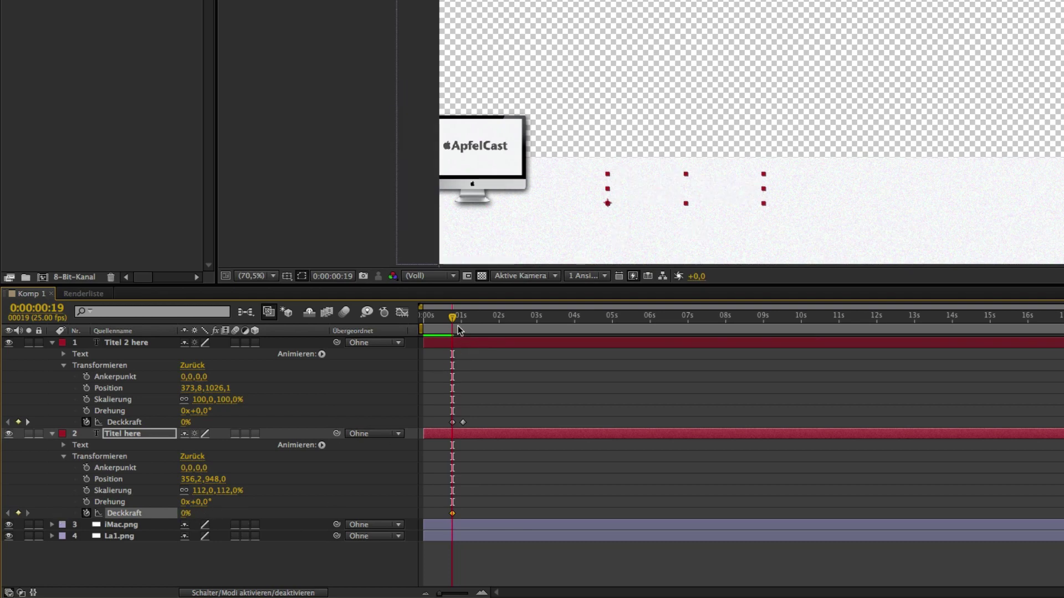
Step: Set Titel here's Opacity to 100% at 0:00:01:01 and preview both titles fading in
left_click_drag(458, 331, 464, 332)
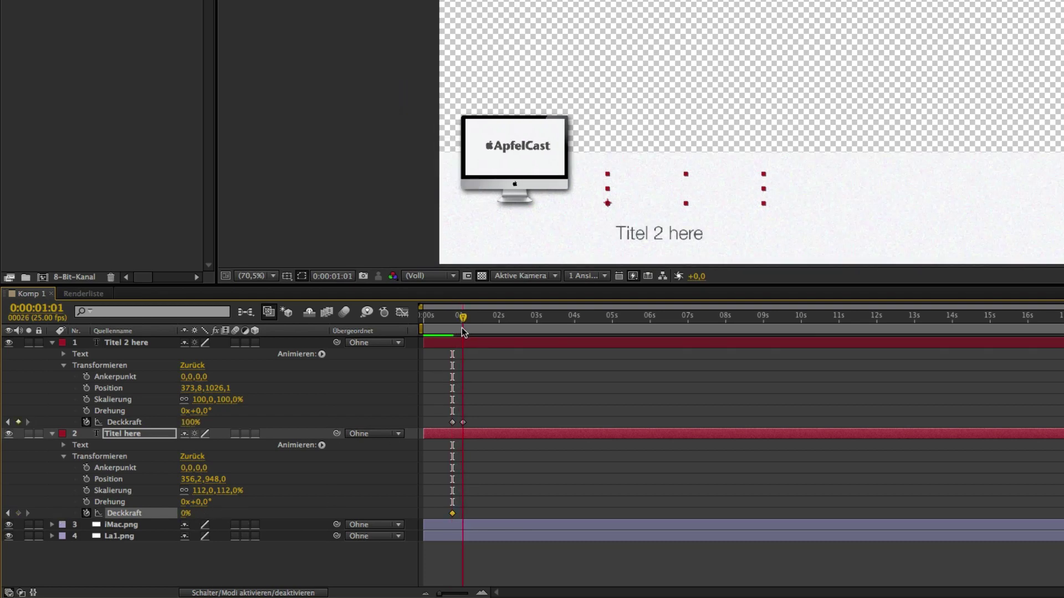
left_click(184, 518)
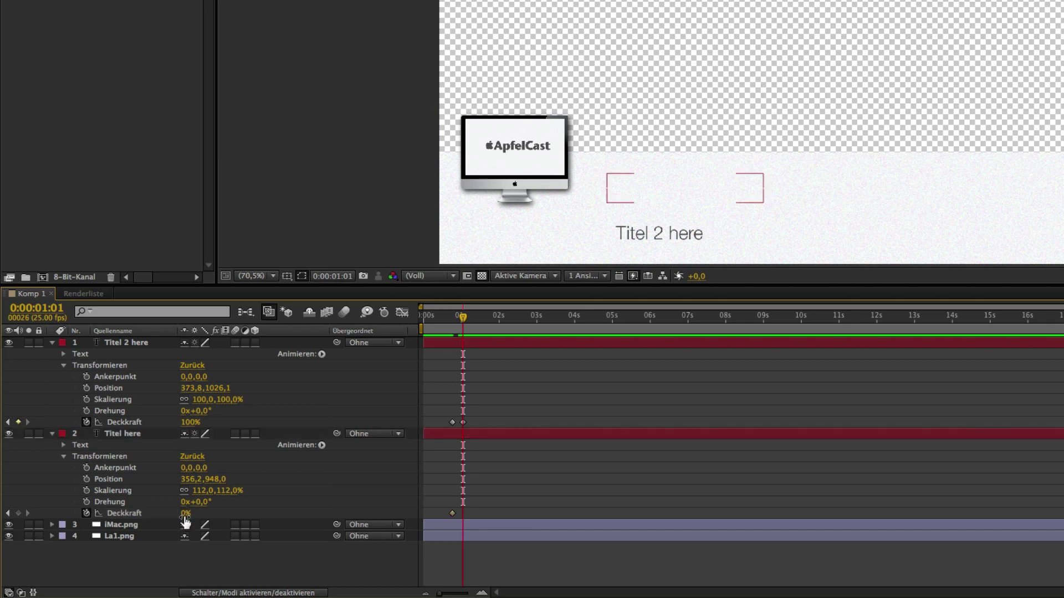
type("30")
left_click_drag(185, 518, 369, 547)
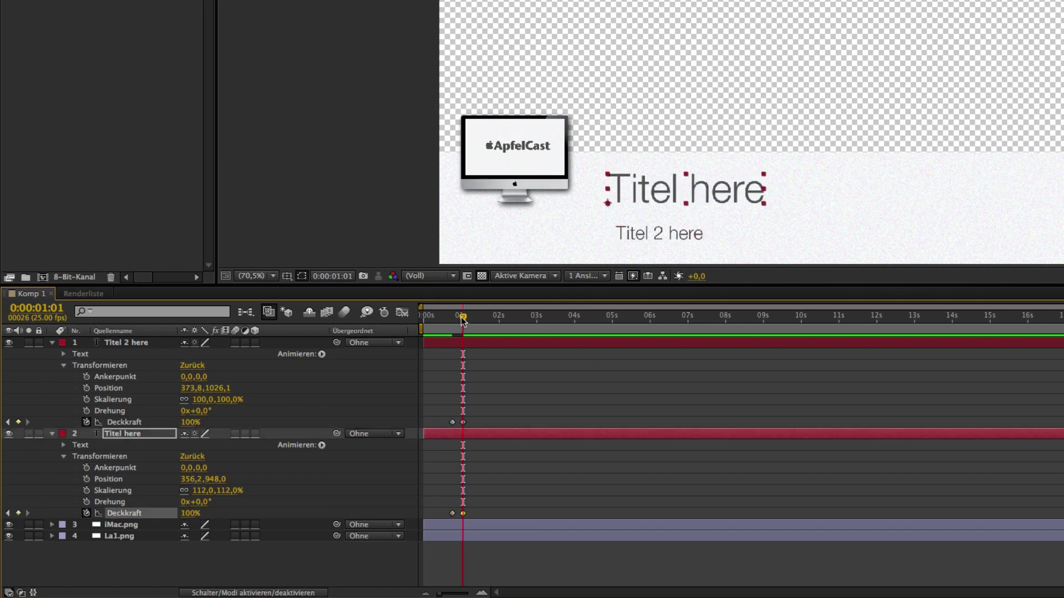
left_click_drag(463, 320, 431, 332)
key("space")
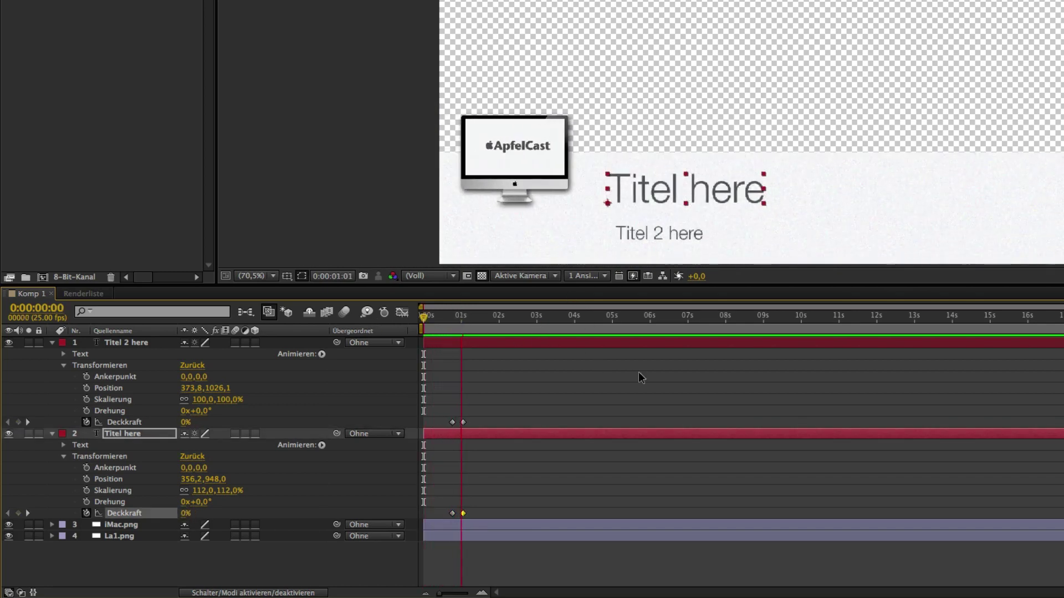
key("space")
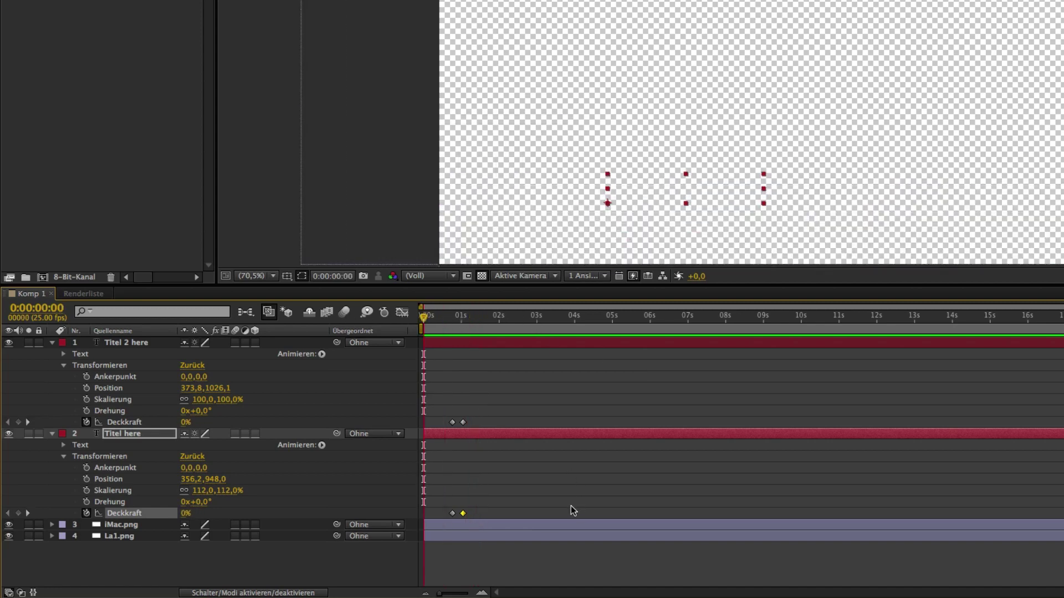
left_click(579, 554)
key("space")
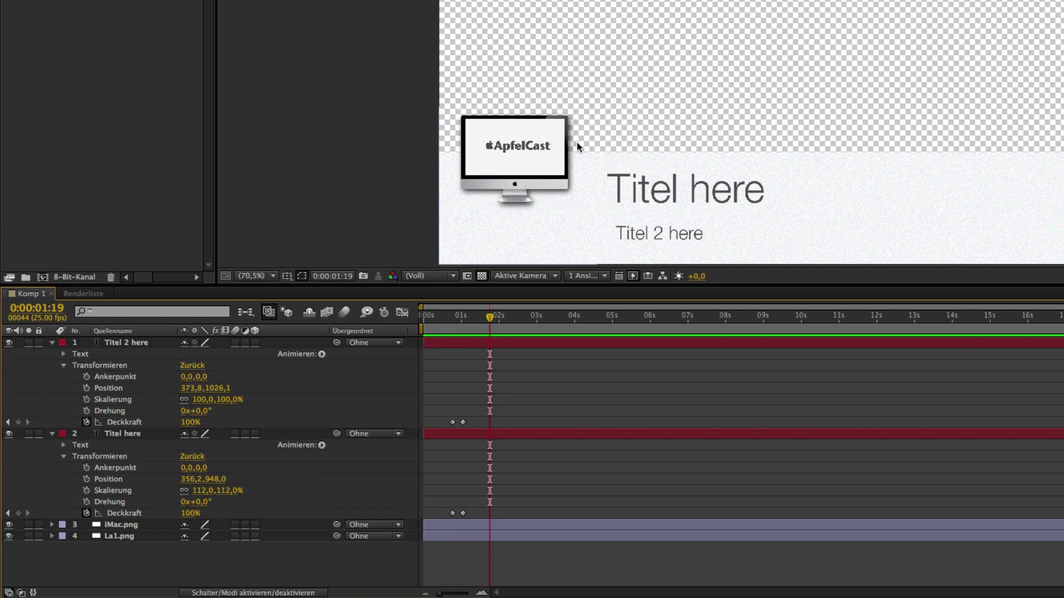
left_click(425, 385)
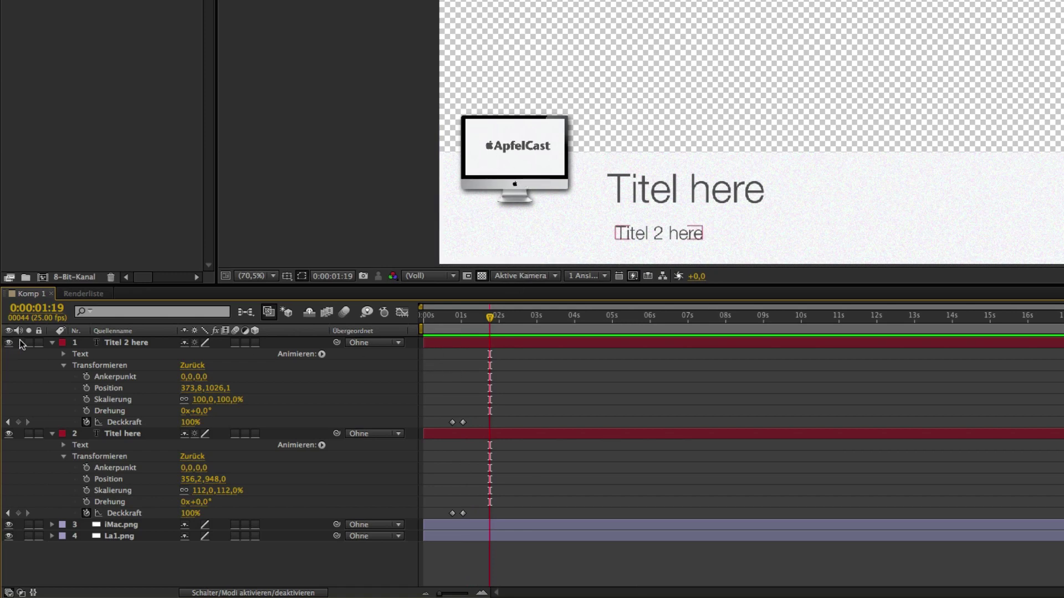
left_click(52, 343)
left_click(70, 355)
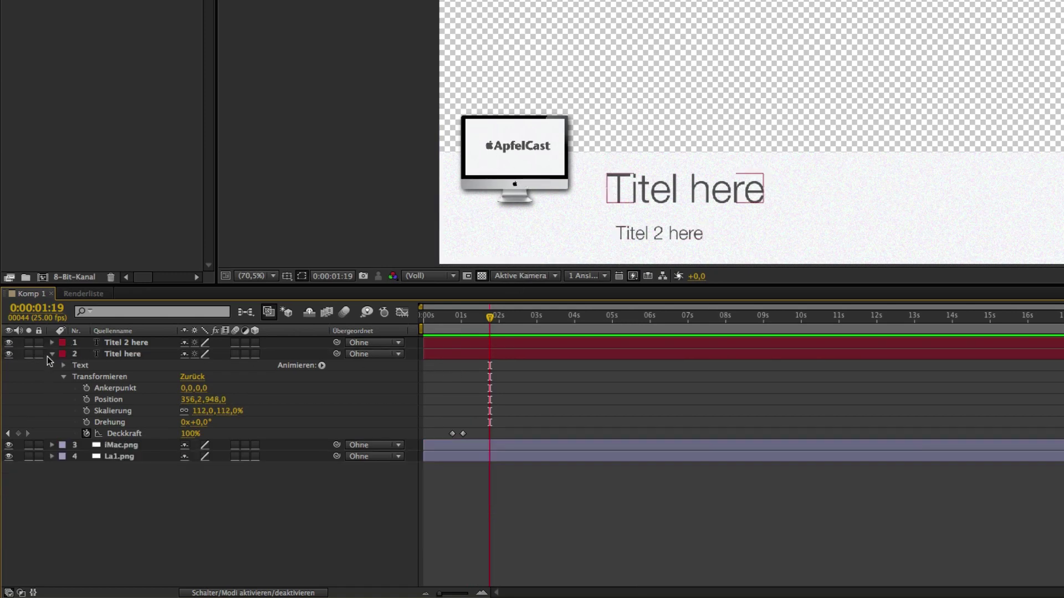
left_click(52, 354)
left_click(413, 466)
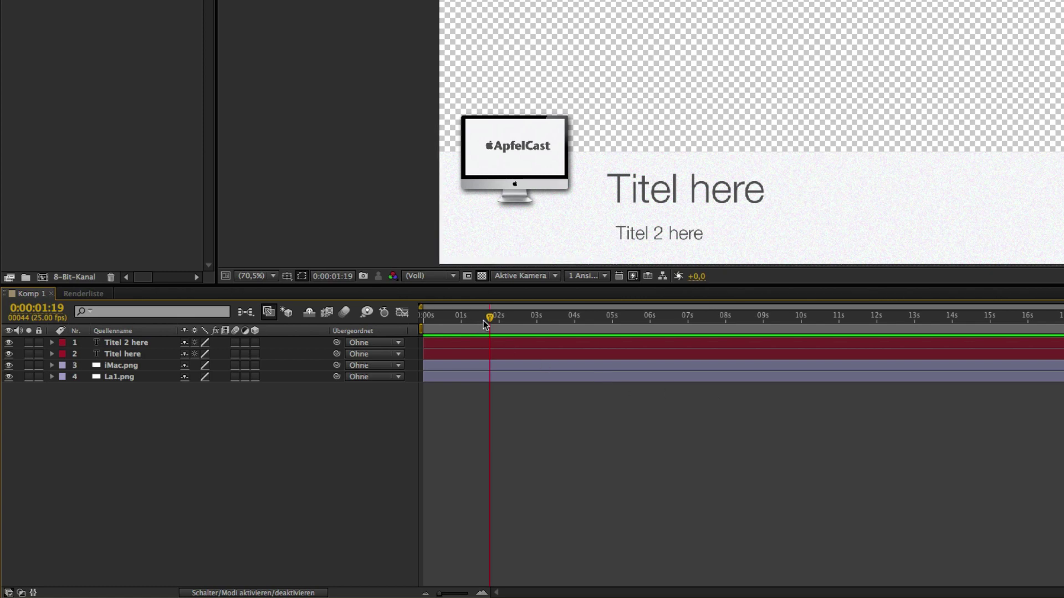
left_click_drag(487, 319, 384, 334)
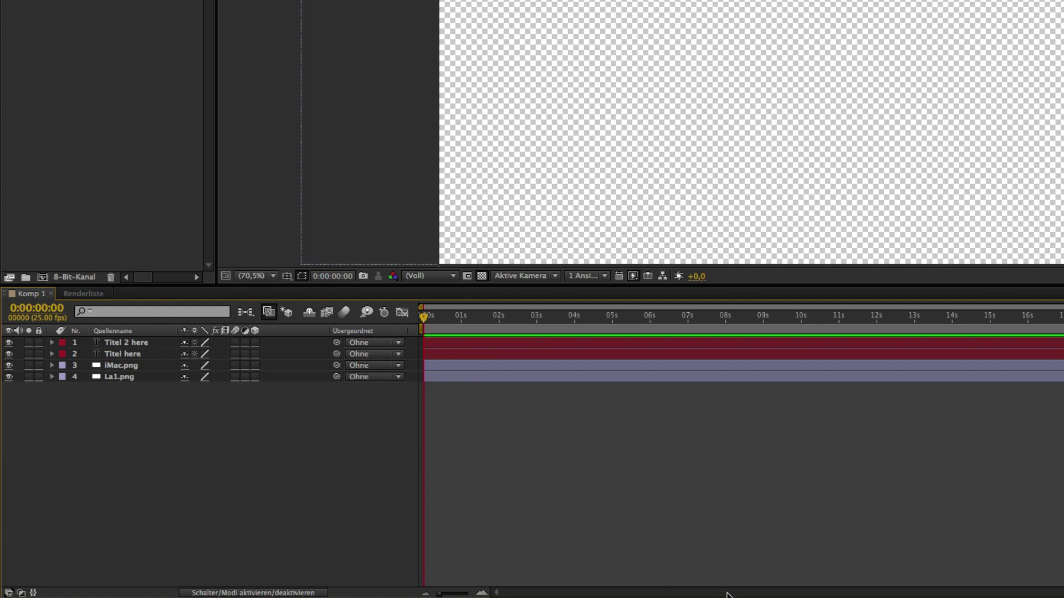
key("KP_0")
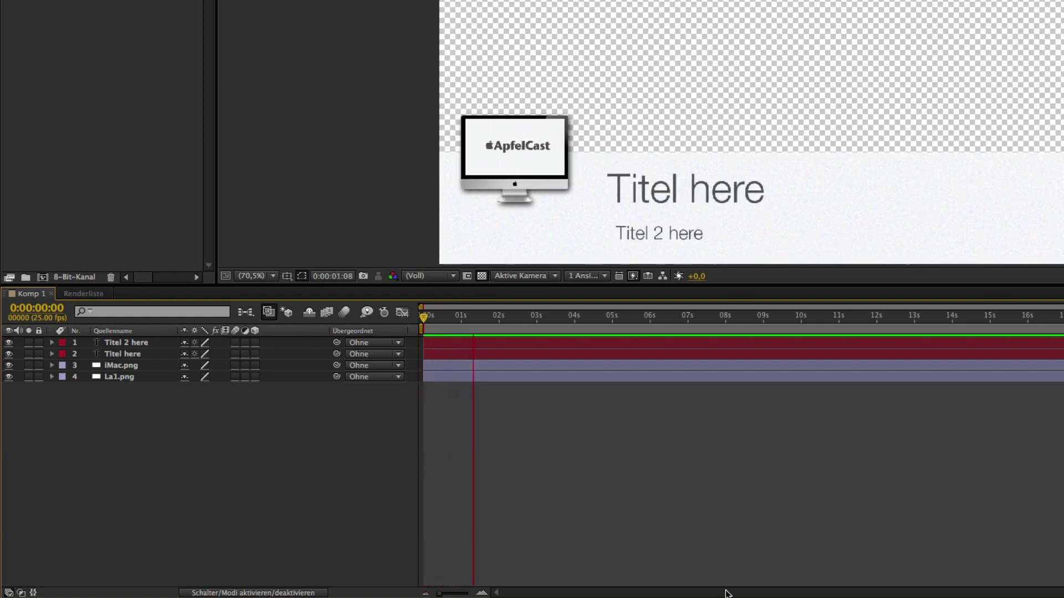
key("space")
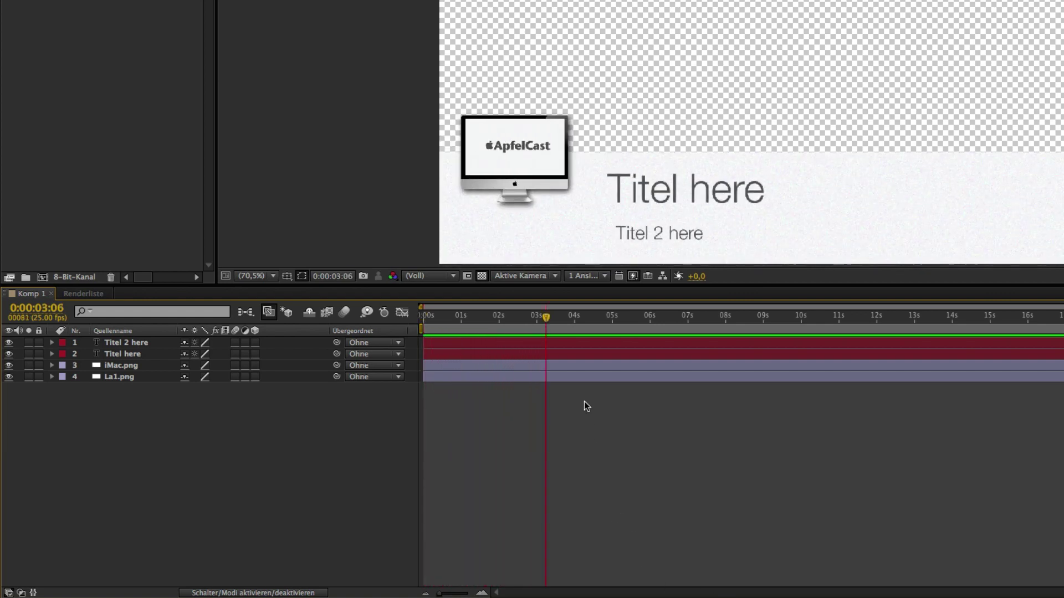
mouse_move(551, 320)
left_mouse_down()
mouse_move(468, 320)
mouse_move(459, 331)
mouse_move(466, 325)
left_mouse_up()
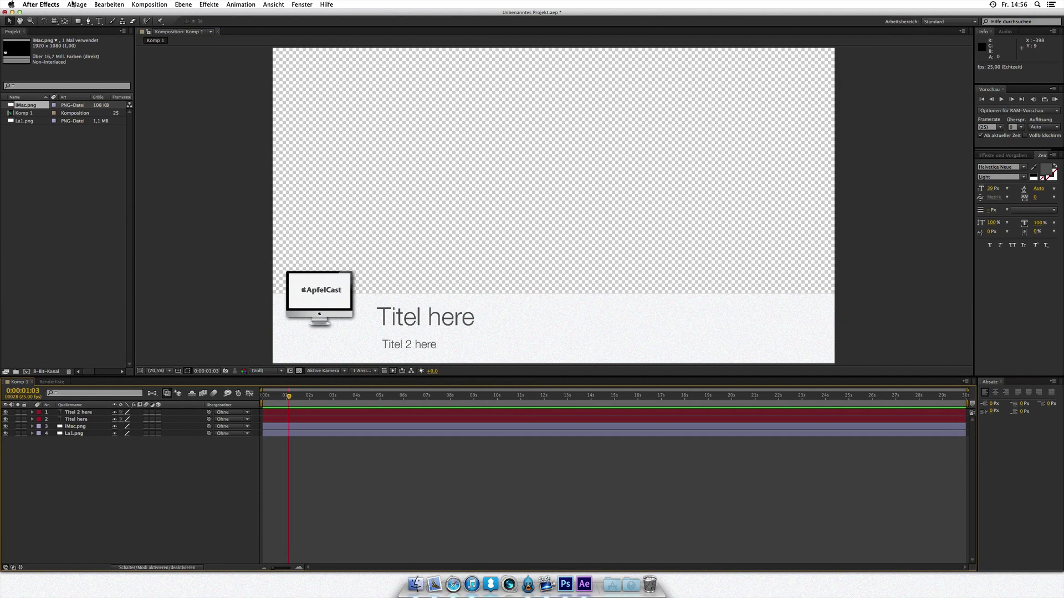
left_click(72, 4)
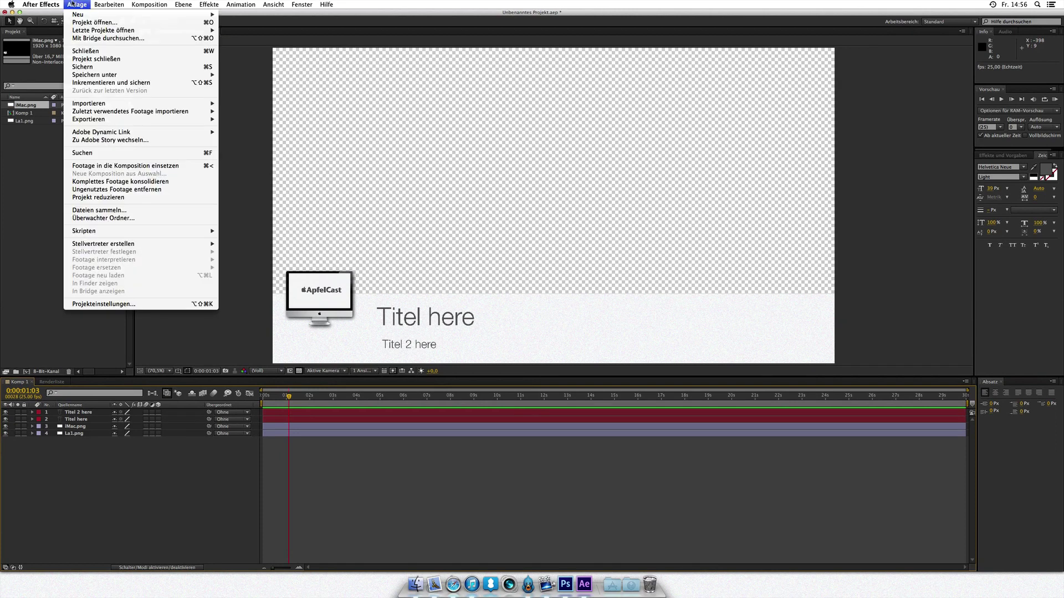
mouse_move(133, 74)
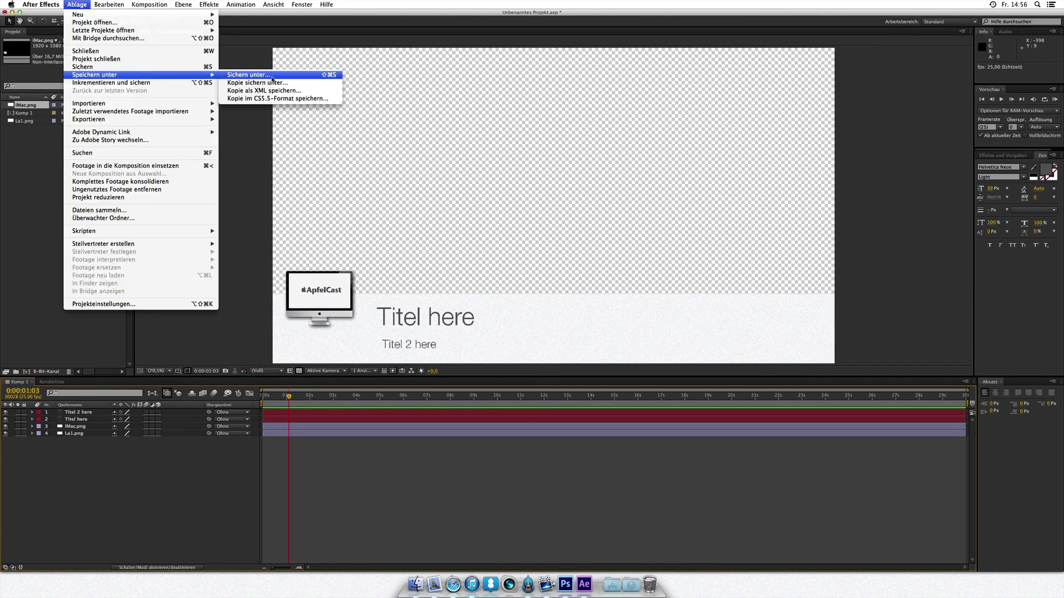
left_click(272, 76)
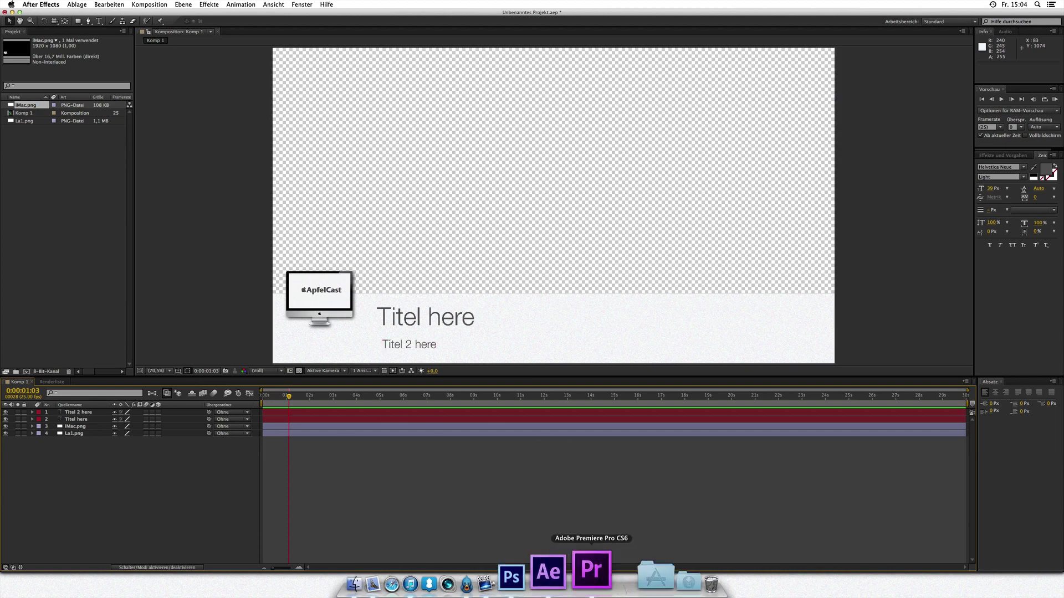
left_click(588, 583)
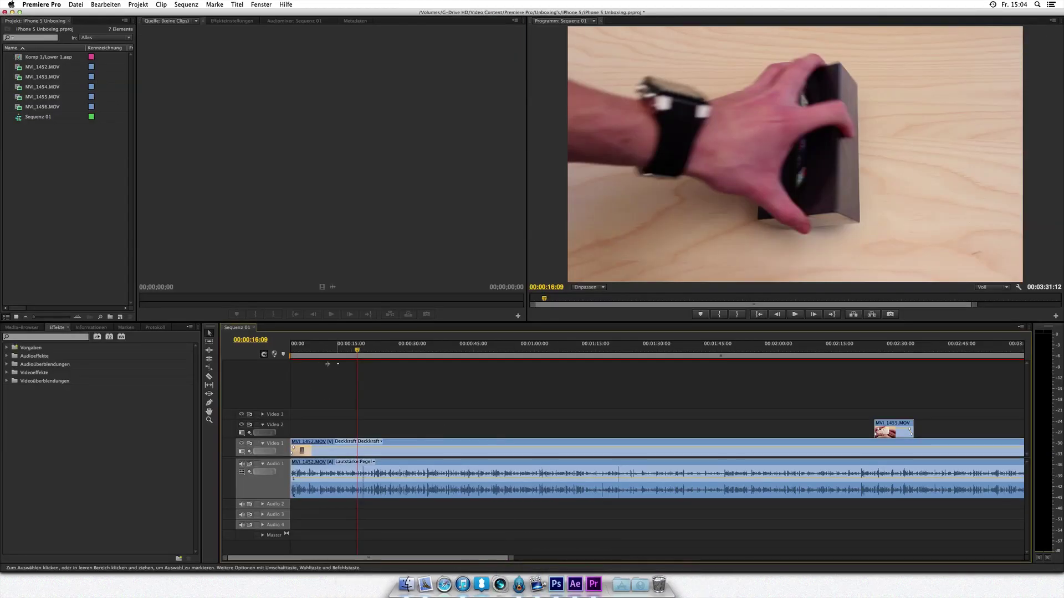
left_click(294, 360)
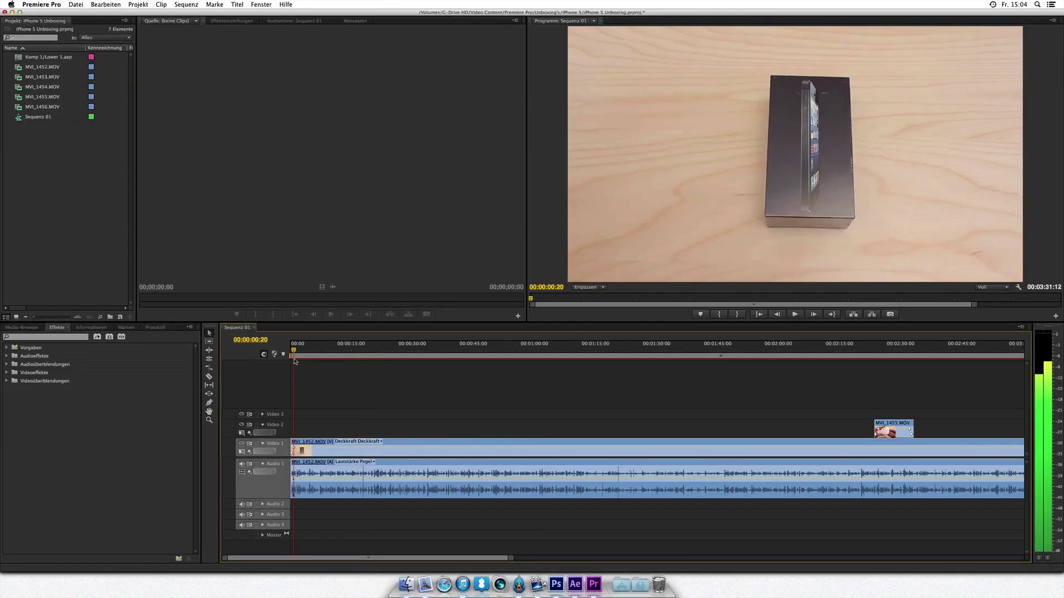
left_click_drag(294, 359, 306, 360)
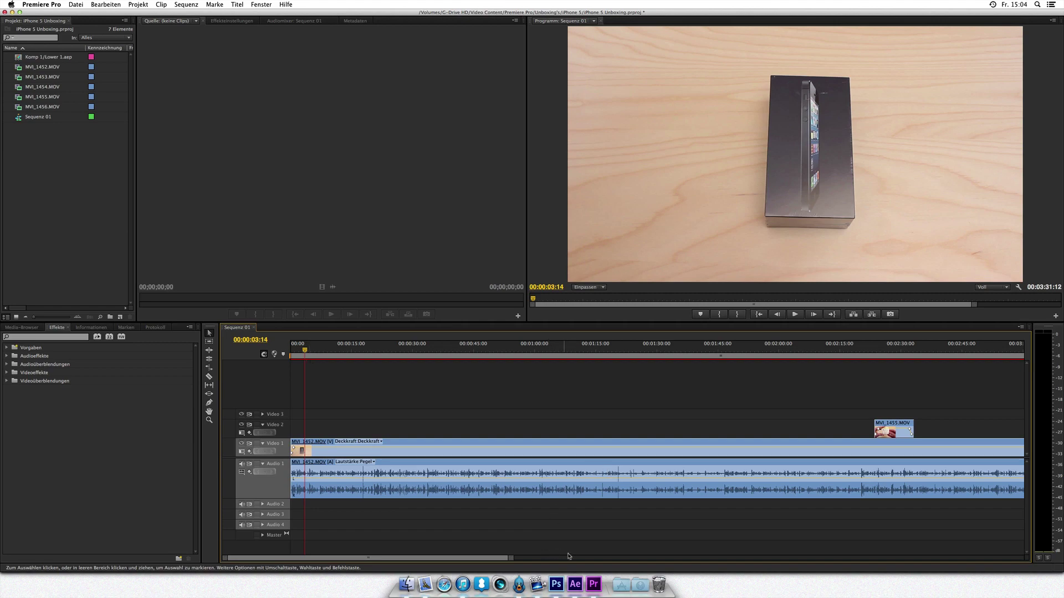
left_click(573, 580)
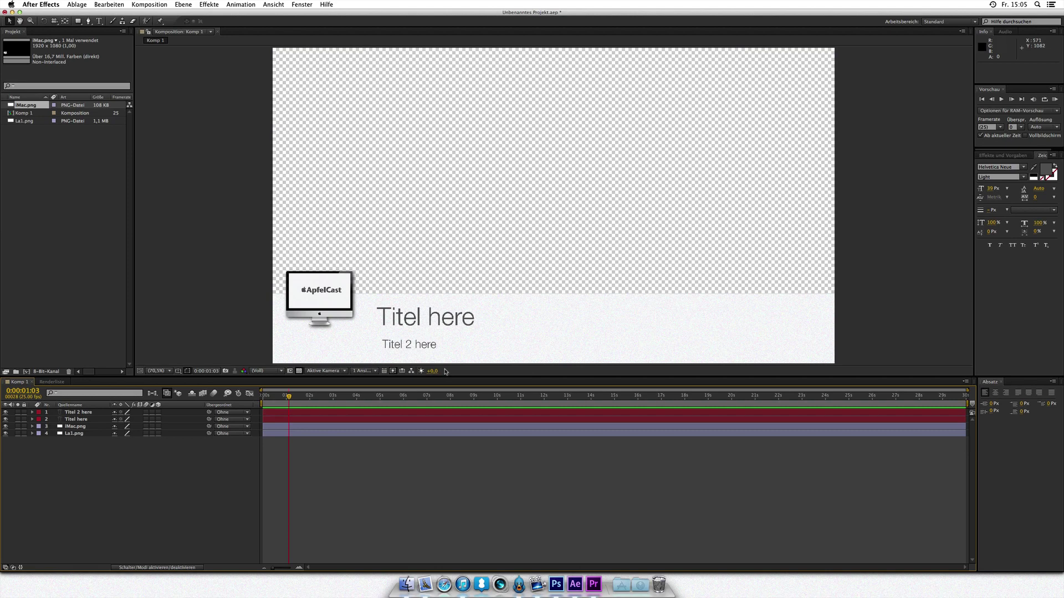
Step: Replace the 'Titel here' headline text with 'iPhone 5'
left_click(407, 420)
left_click(407, 420)
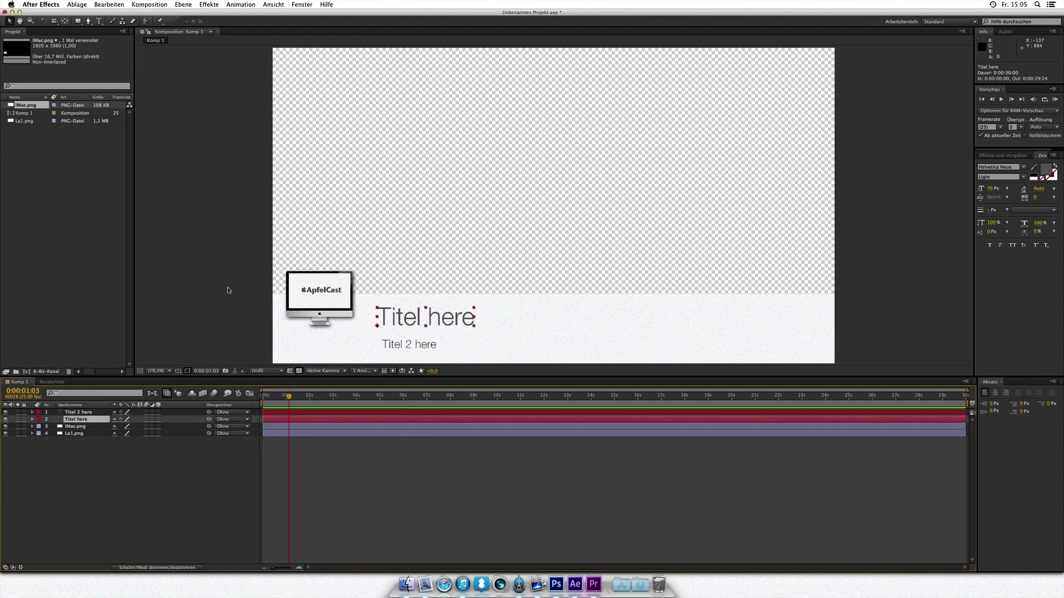
left_click(96, 22)
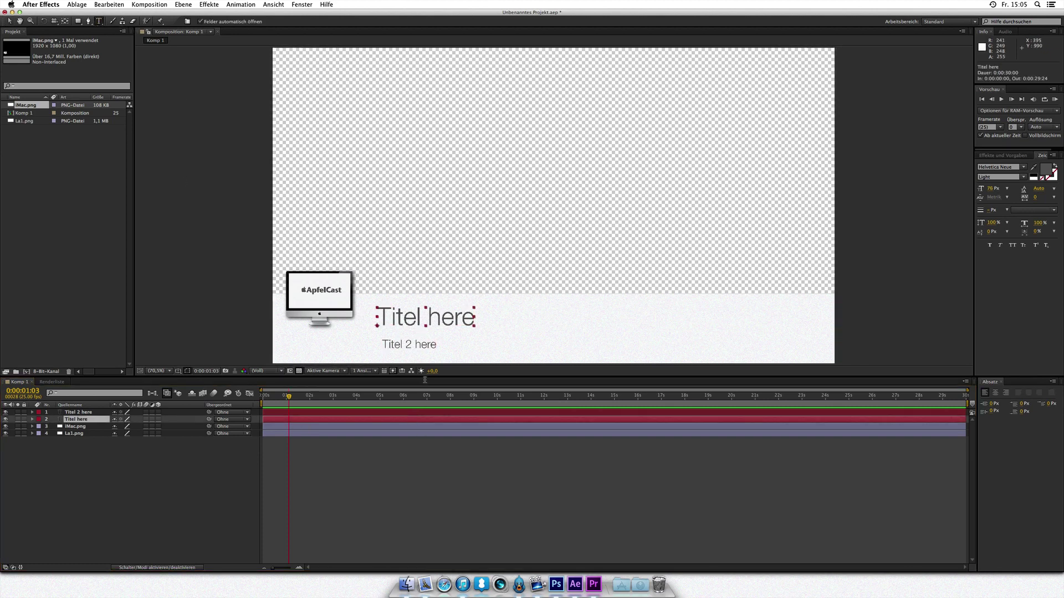
left_click(462, 318)
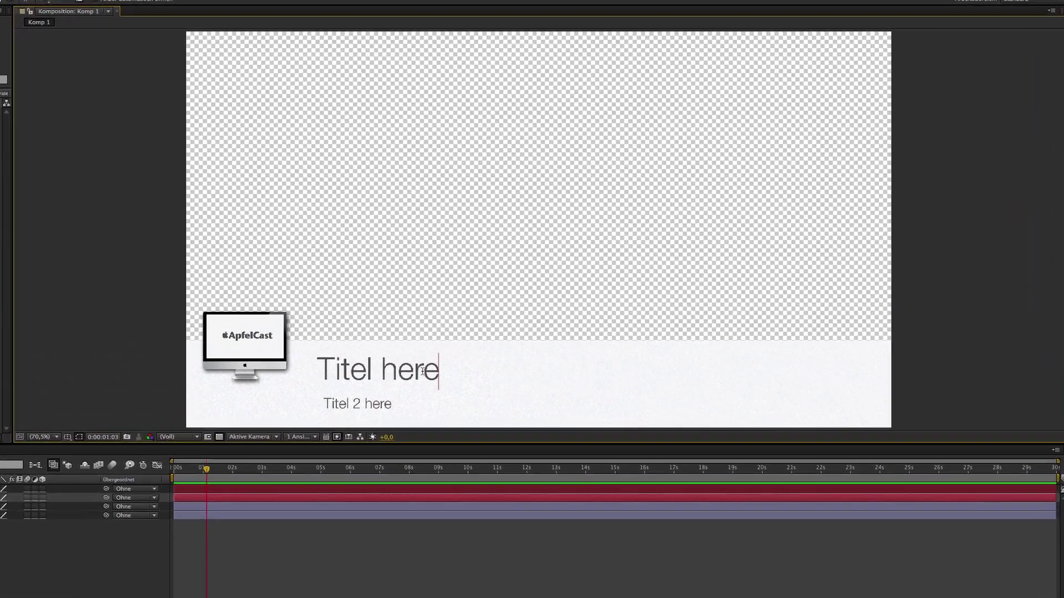
key("BackSpace")
key("BackSpace")
key("BackSpace")
key("BackSpace")
key("BackSpace")
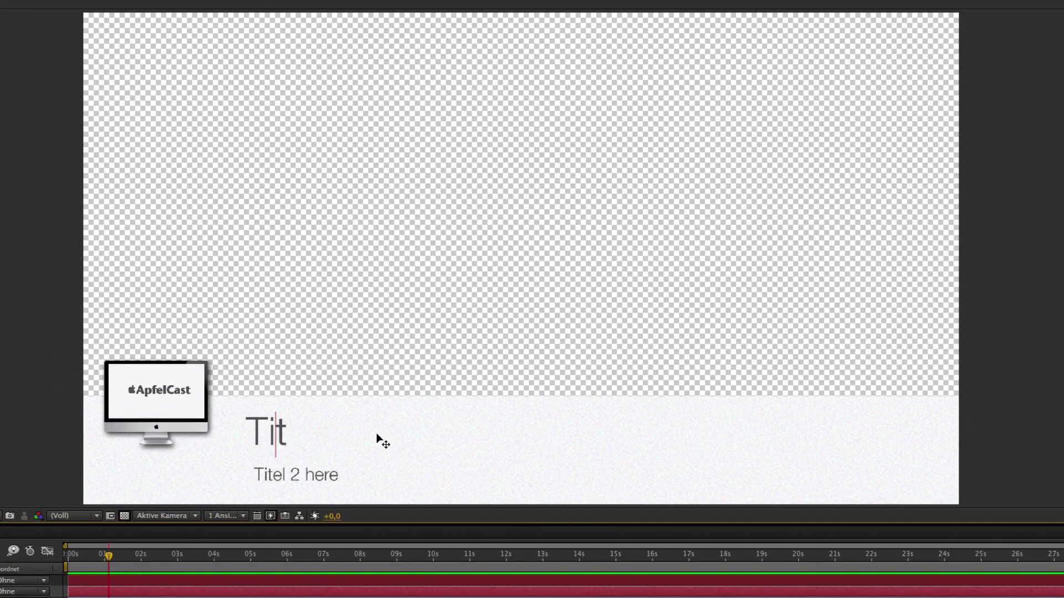
key("BackSpace")
key("BackSpace")
key("BackSpace")
type("i")
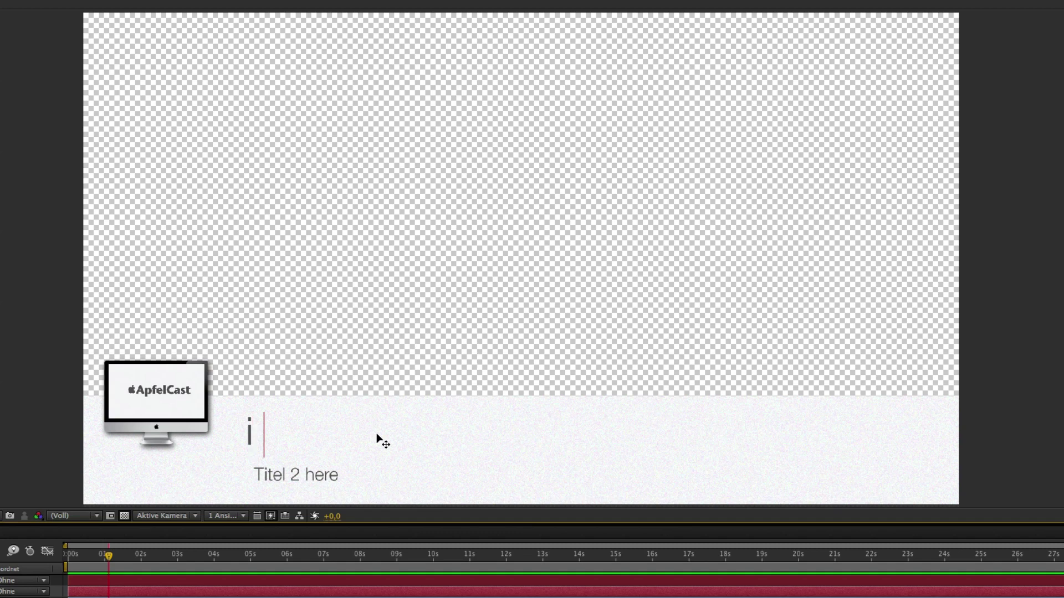
type(" ho")
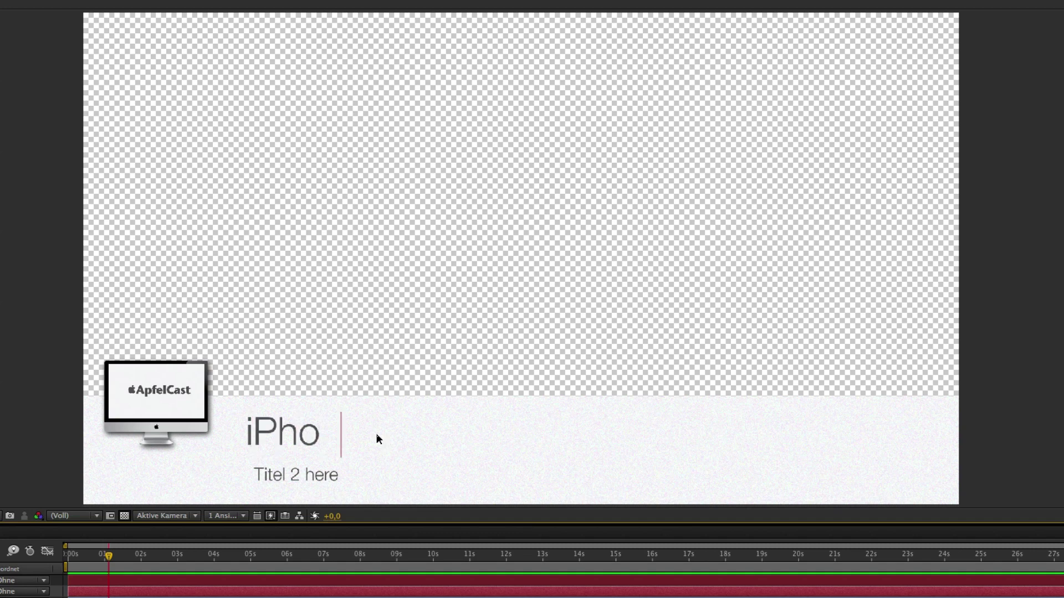
type("ne 5")
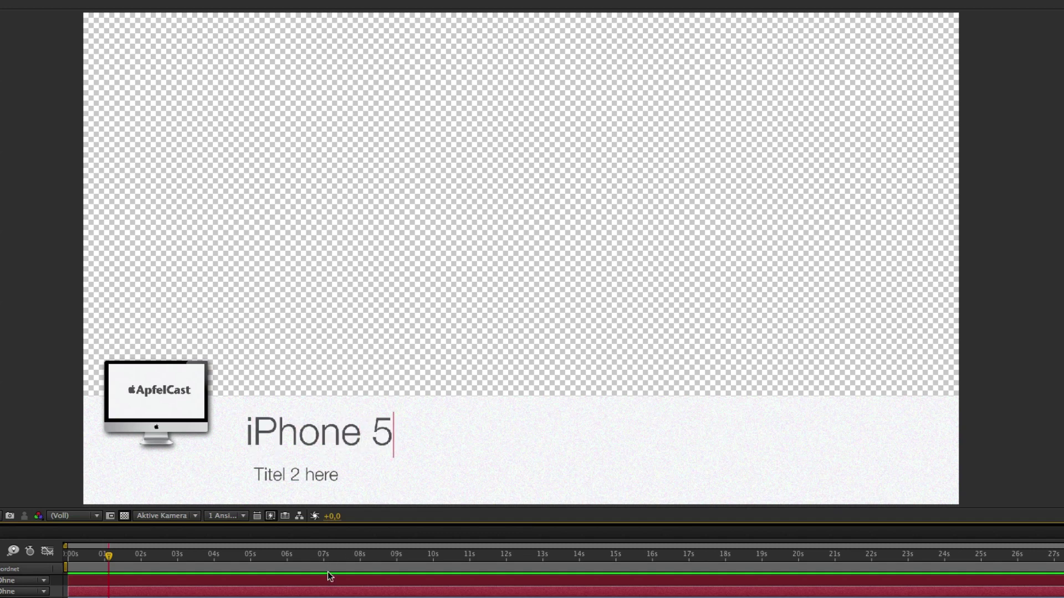
Step: Replace 'Titel 2 here' with 'Unboxing', then rewind and play the intro
left_click(316, 478)
left_click_drag(337, 476, 254, 478)
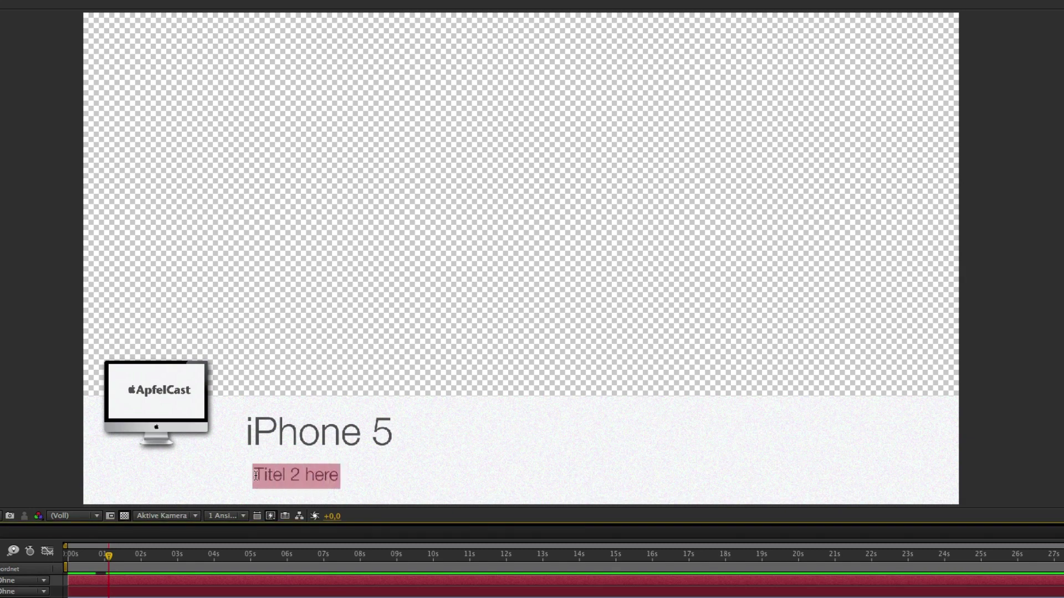
key("BackSpace")
type("Unbo")
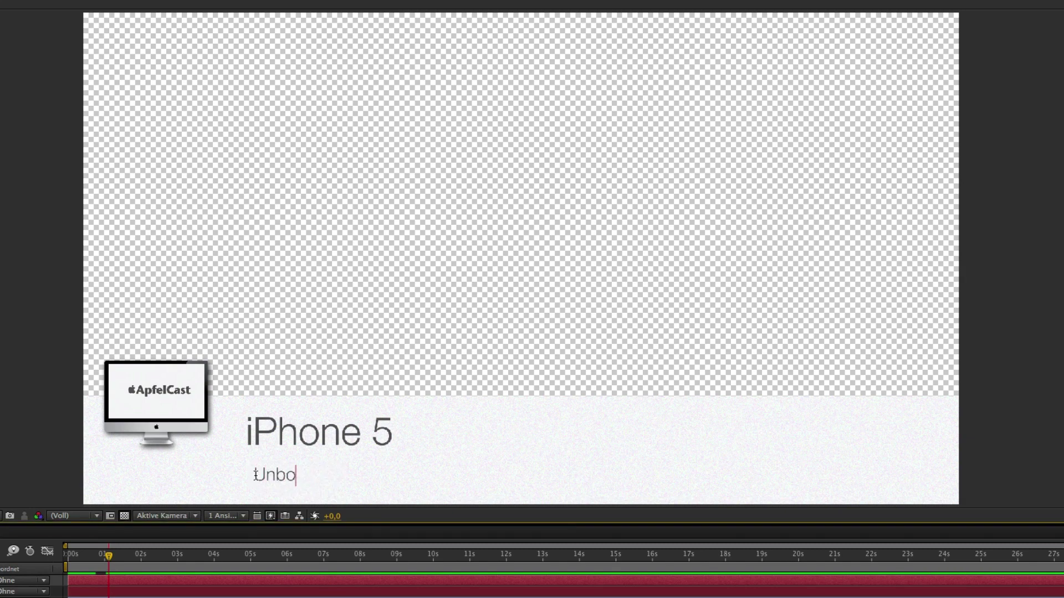
type("xing")
key("Escape")
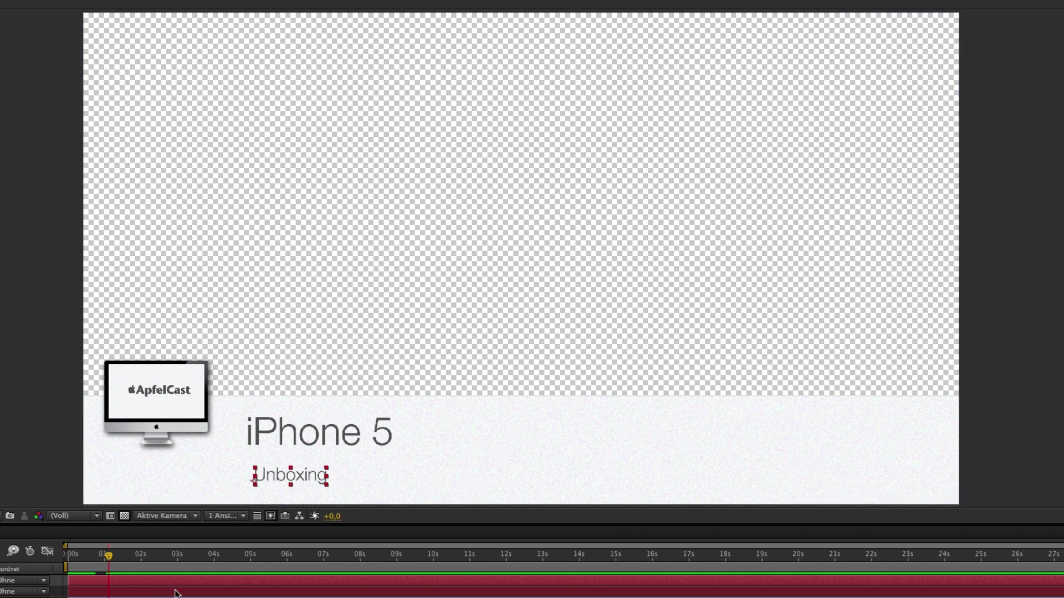
left_click_drag(110, 556, 66, 557)
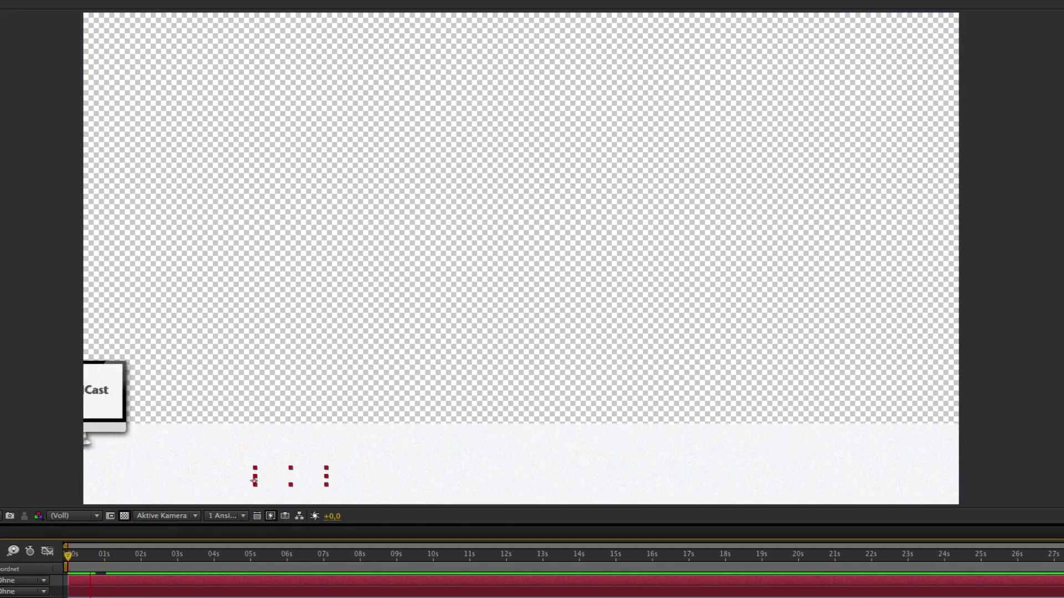
key("space")
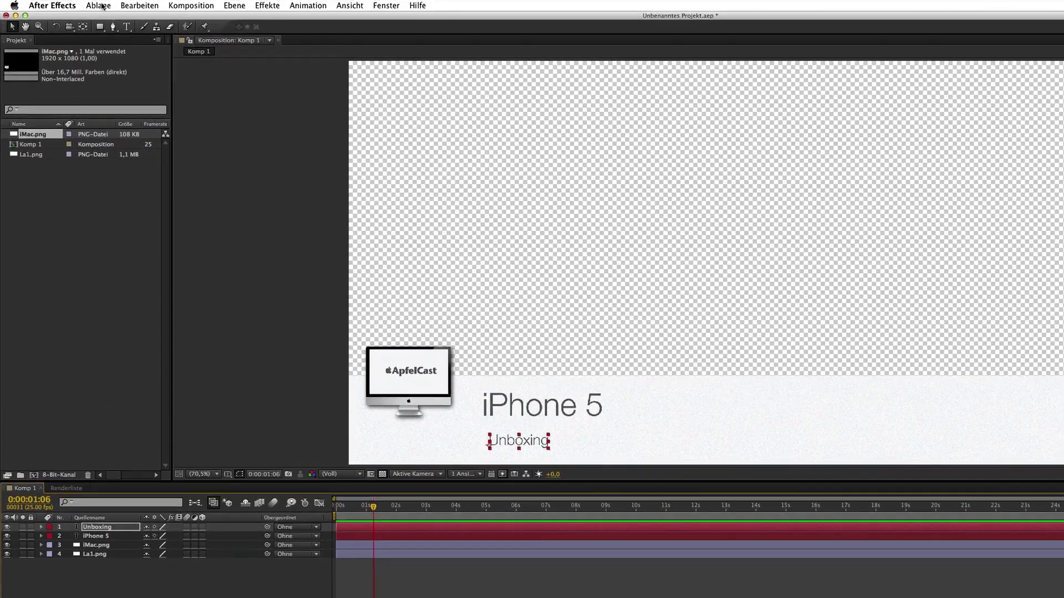
Step: Save the project to the desktop (Schreibtisch) as Lower2.aep
left_click(78, 4)
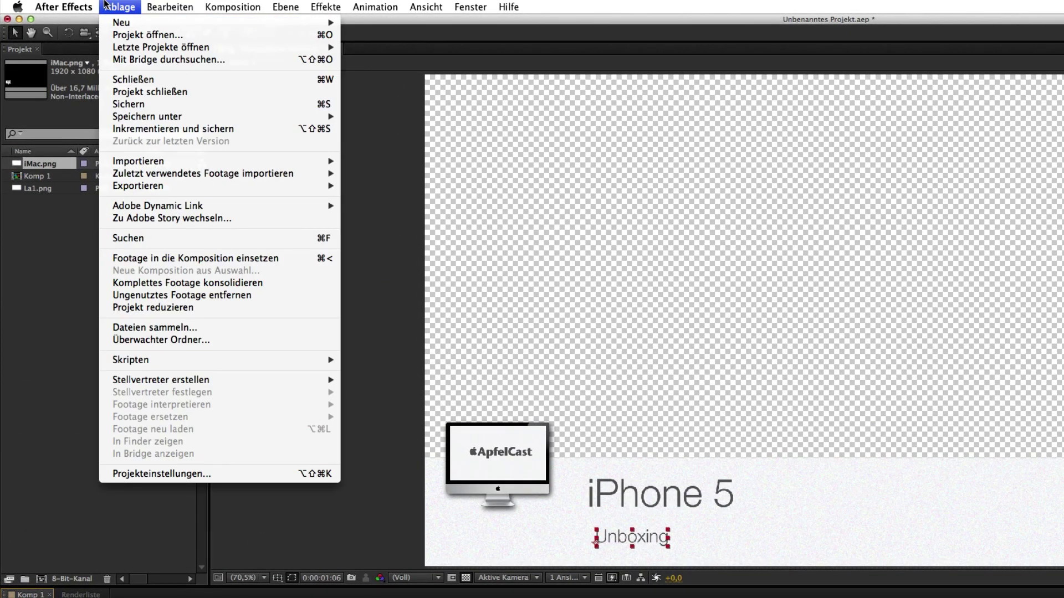
mouse_move(188, 116)
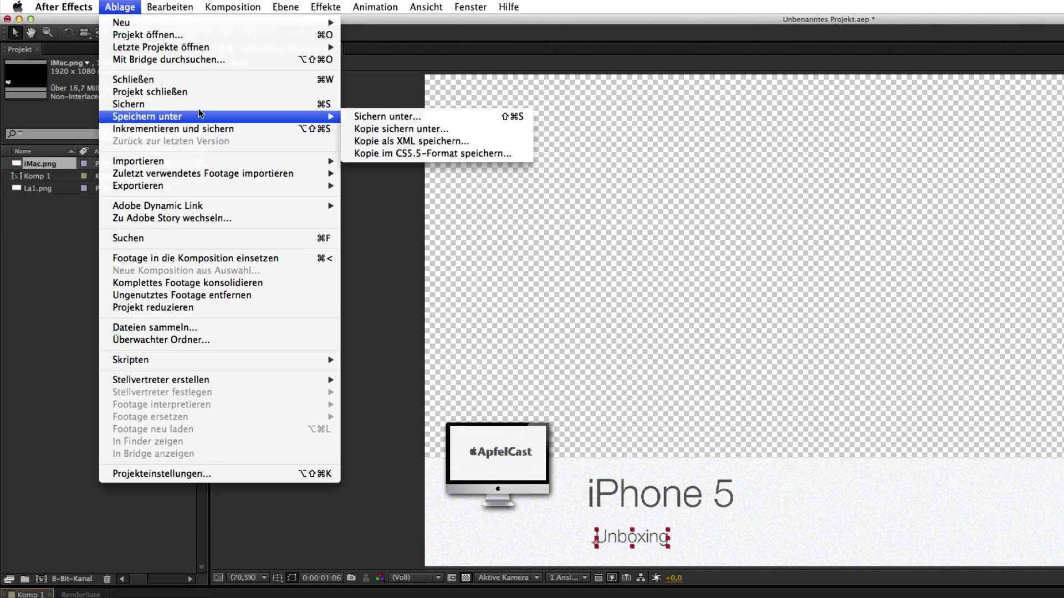
left_click(418, 120)
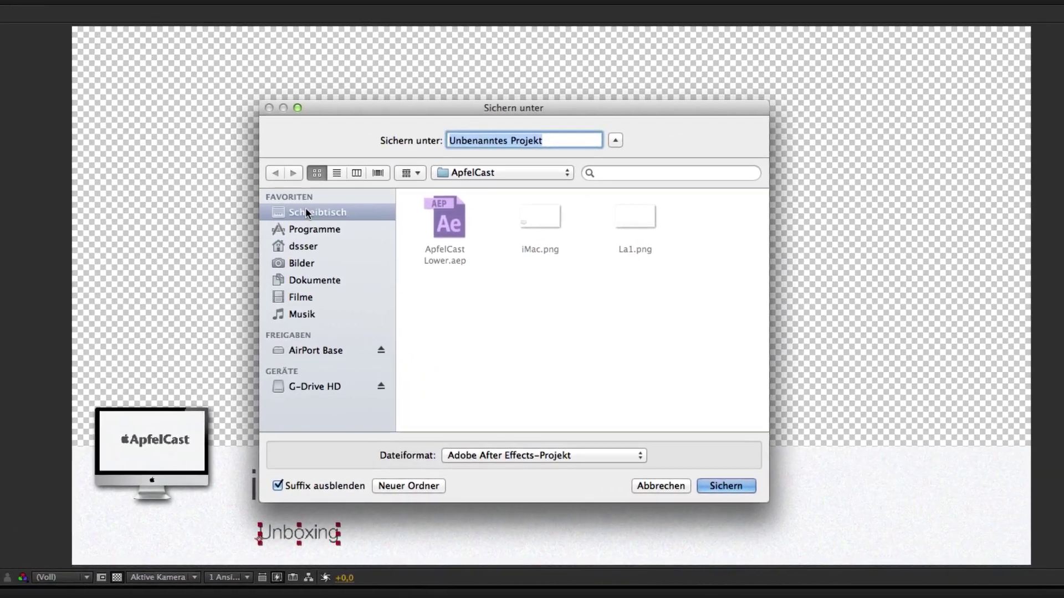
left_click(306, 212)
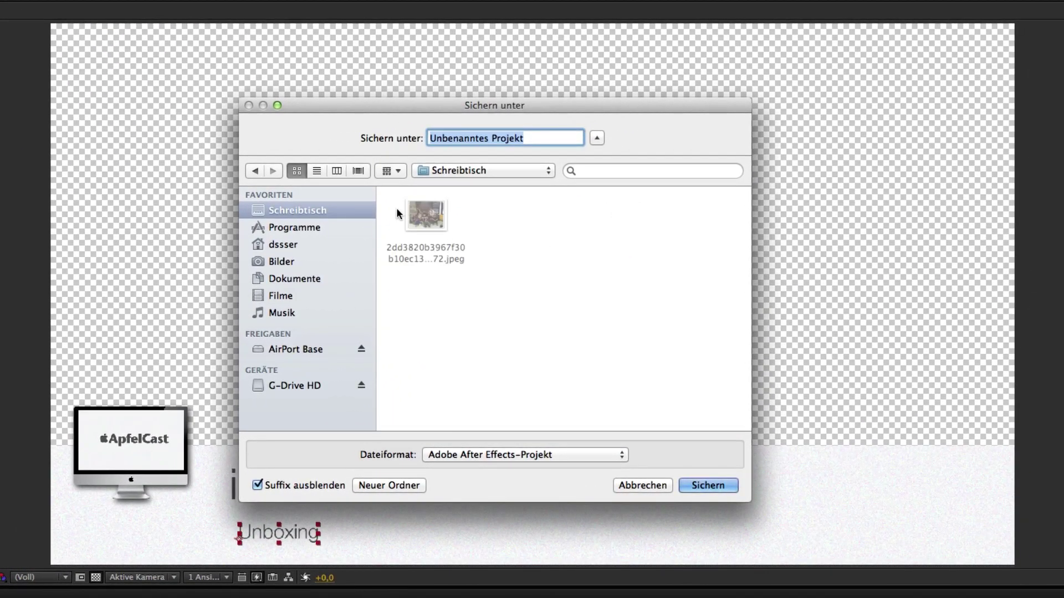
key("BackSpace")
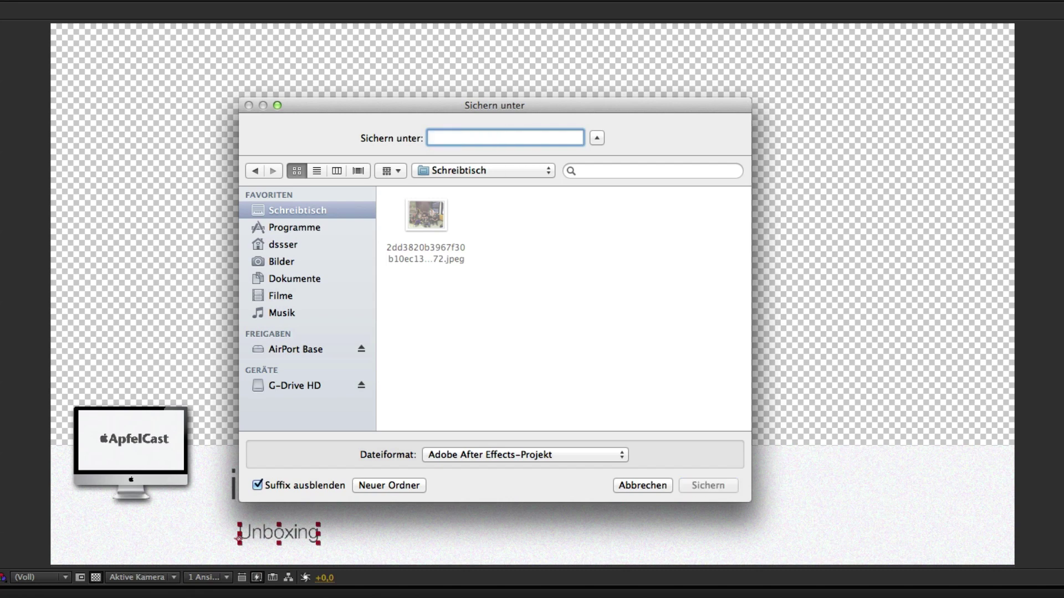
type("Lower")
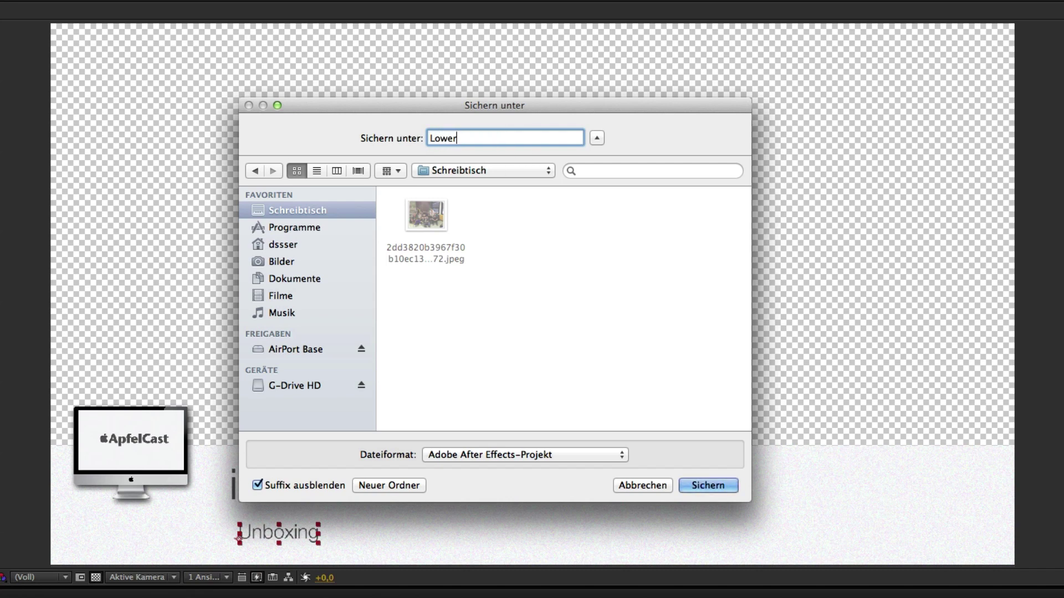
type("2")
left_click(709, 487)
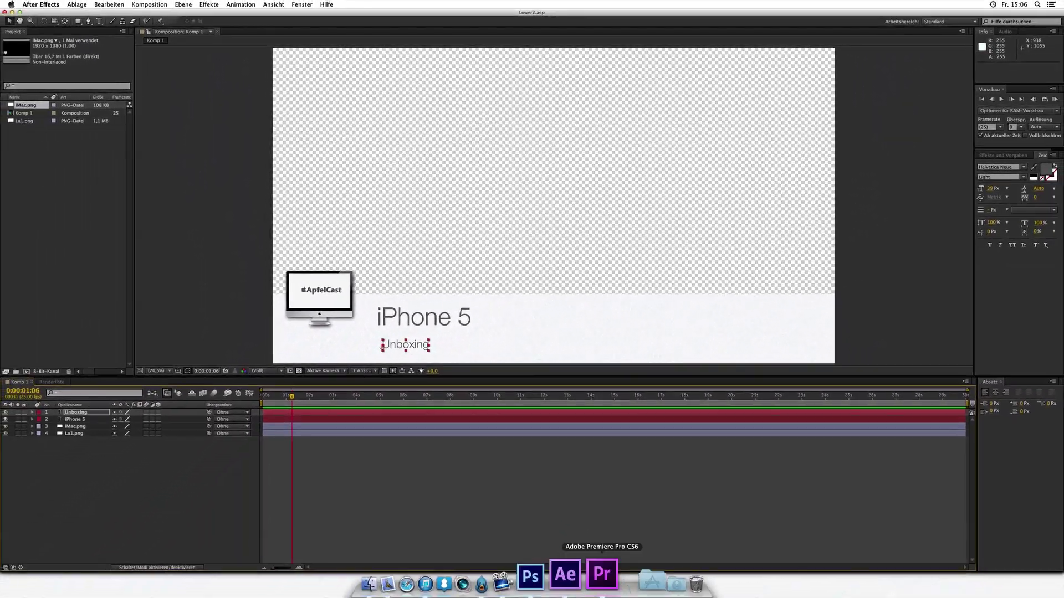
Step: Switch to Premiere Pro and drag Lower2.aep from the desktop into the Project panel
left_click(604, 579)
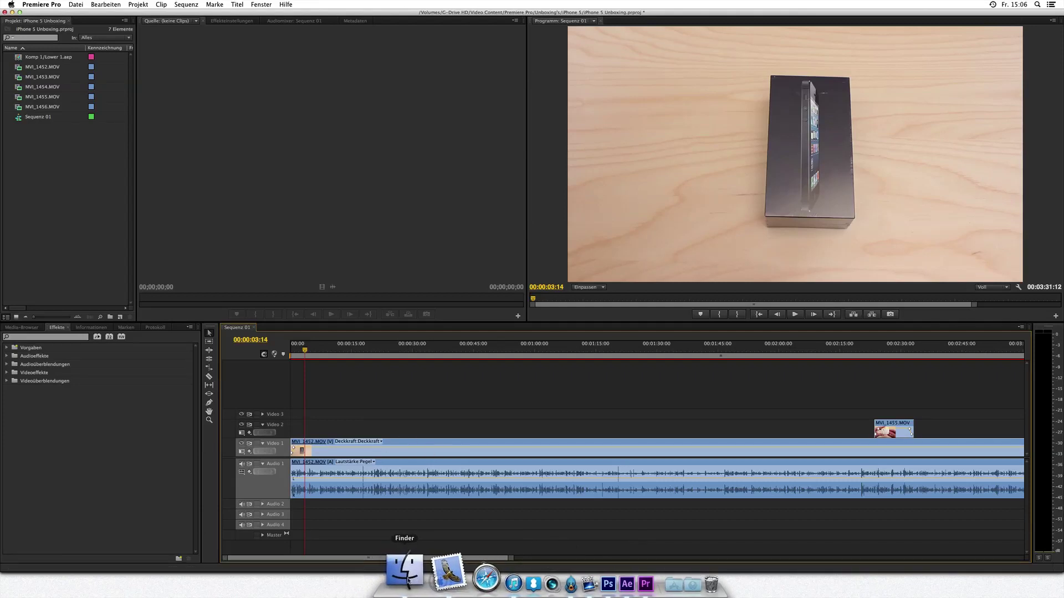
left_click(408, 579)
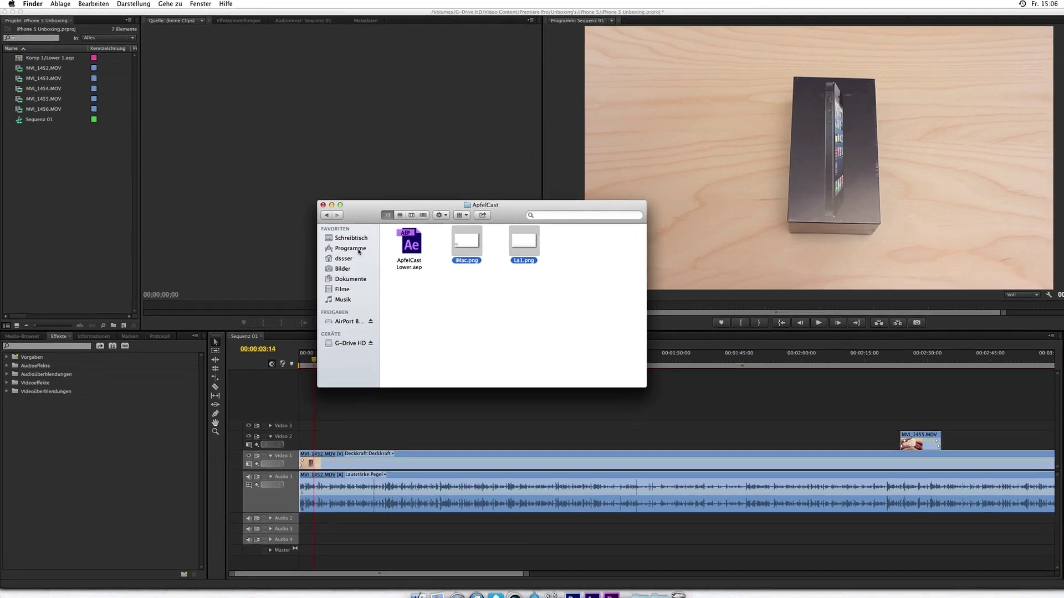
left_click(351, 238)
left_click_drag(466, 240, 84, 205)
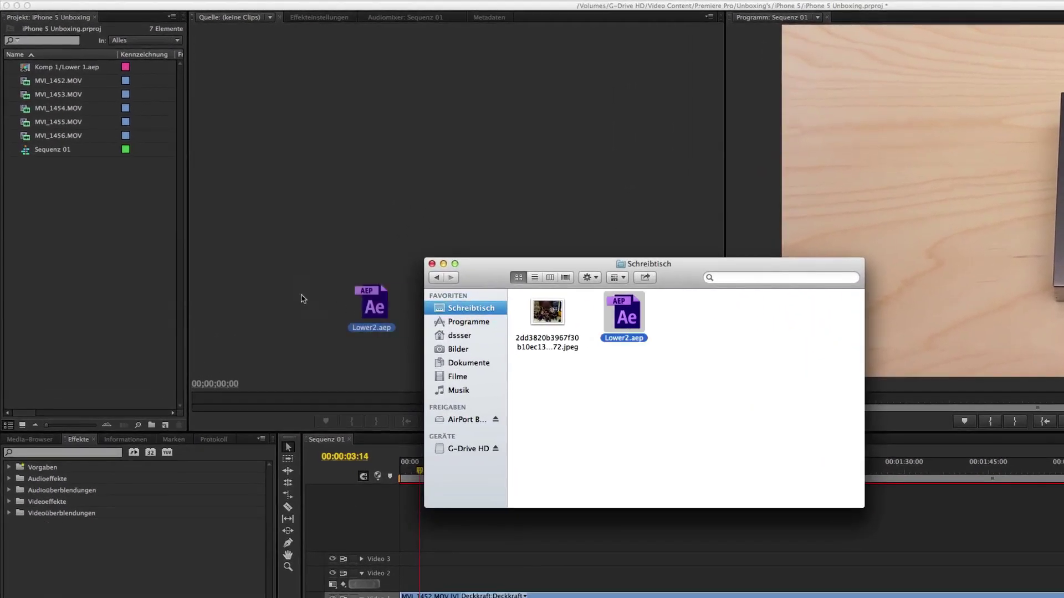
left_click_drag(112, 266, 96, 257)
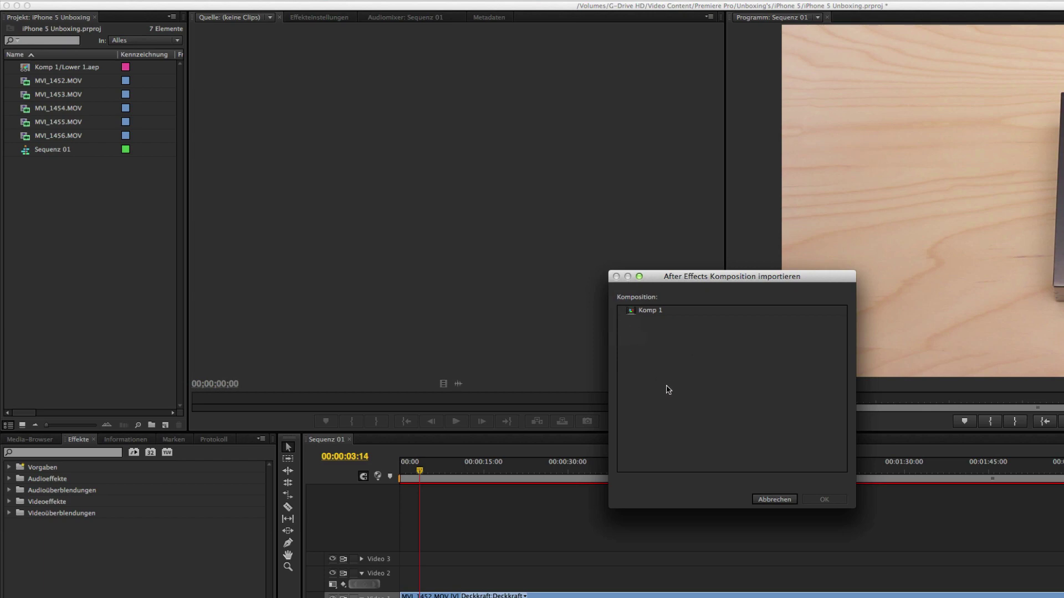
Step: Select Komp 1 in the composition import dialog and confirm with OK
left_click(650, 312)
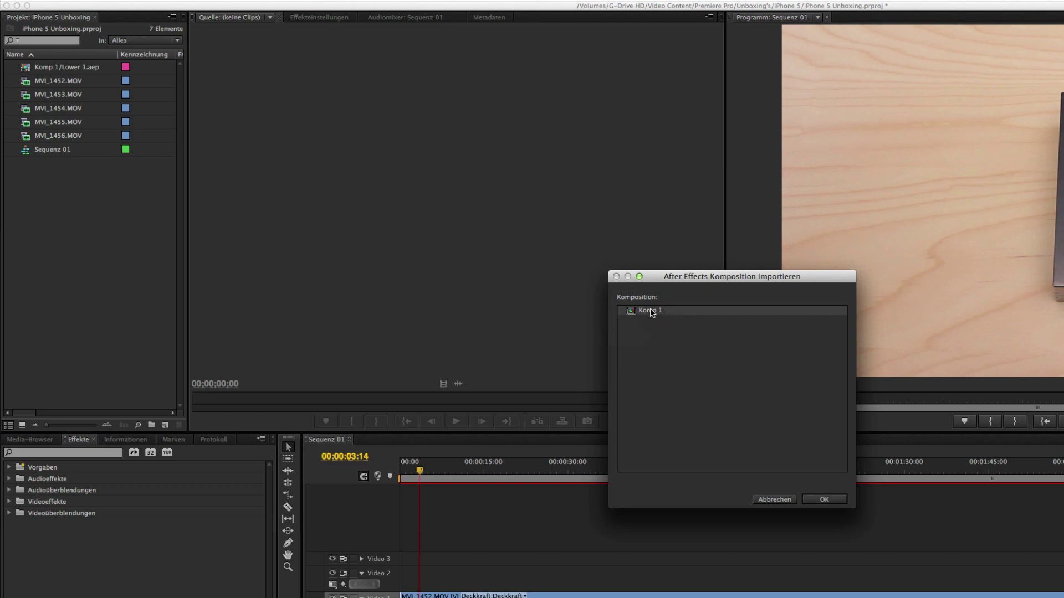
left_click(820, 500)
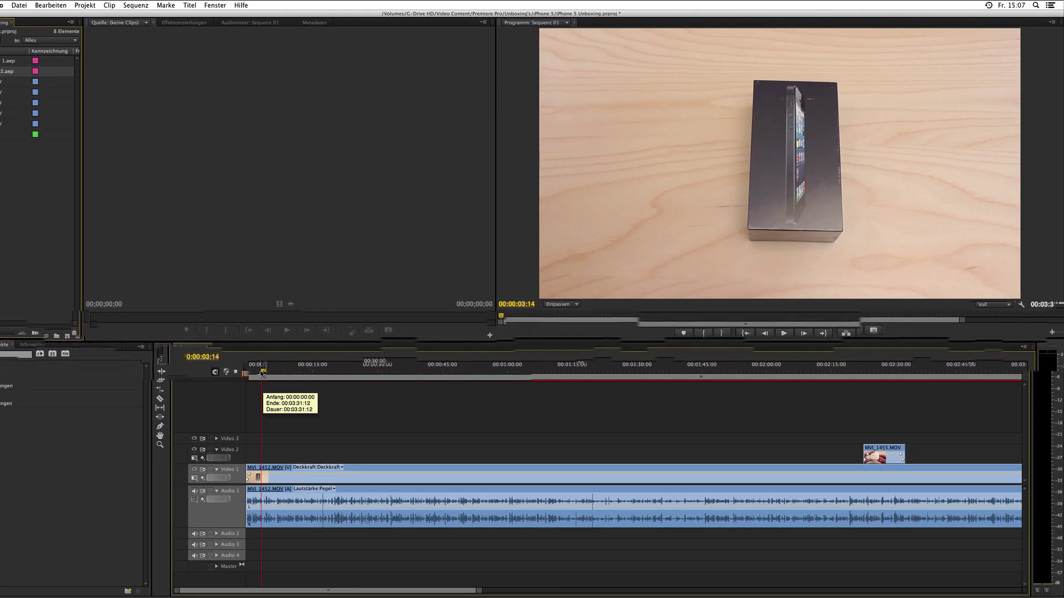
Step: Place Komp 1/Lower2.aep on Video 2 at the sequence start and play it back
left_click_drag(275, 382, 270, 383)
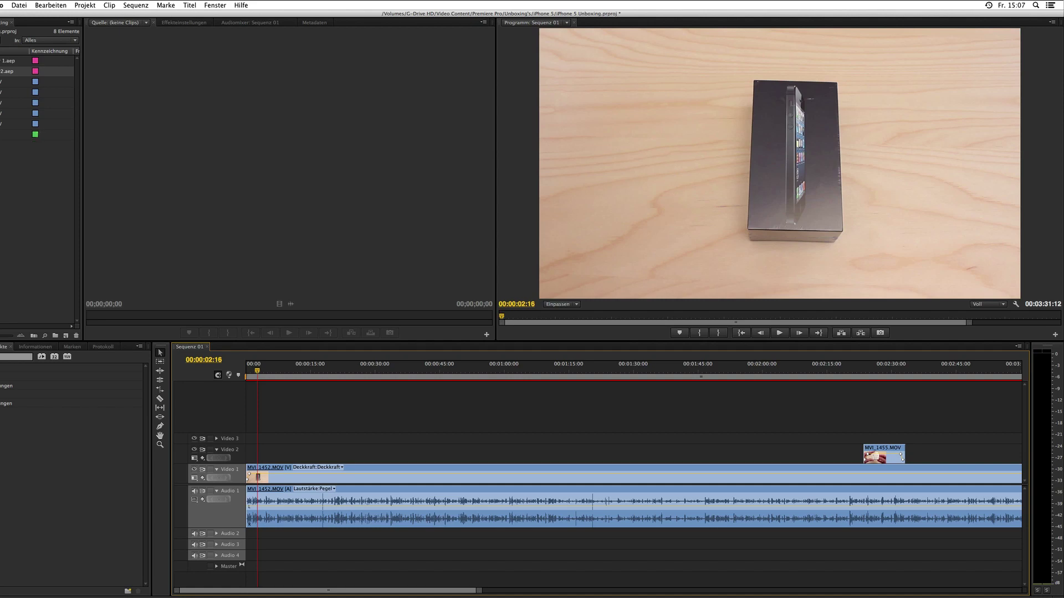
mouse_move(11, 72)
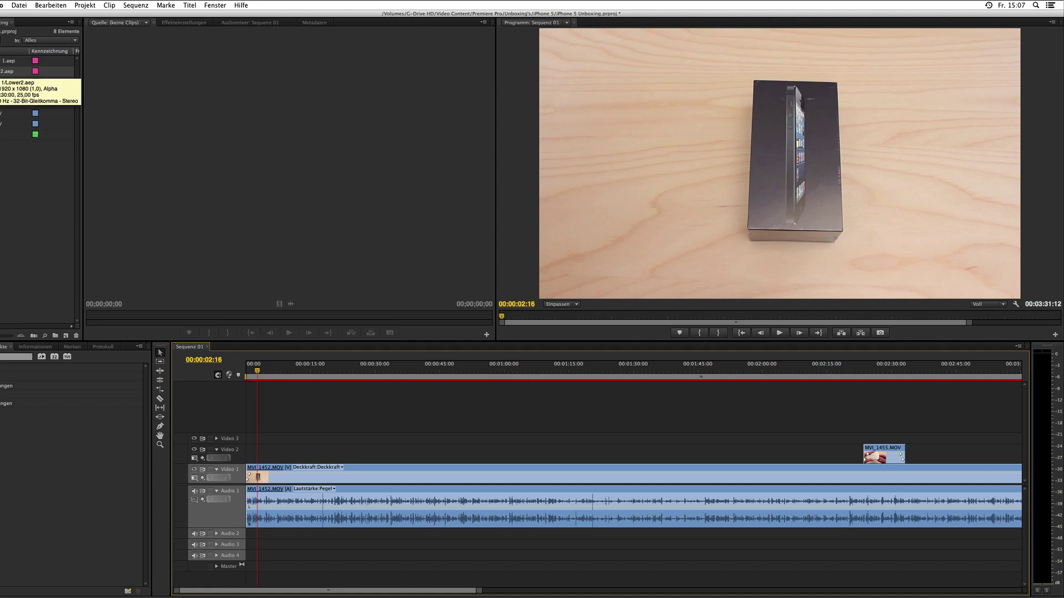
left_click_drag(11, 71, 272, 455)
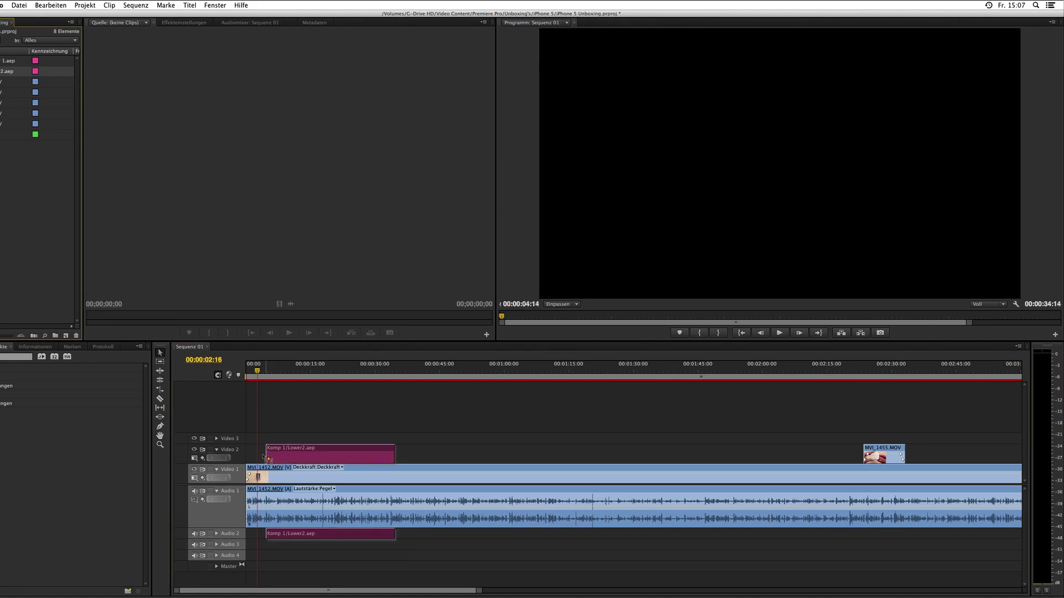
left_click_drag(271, 456, 258, 455)
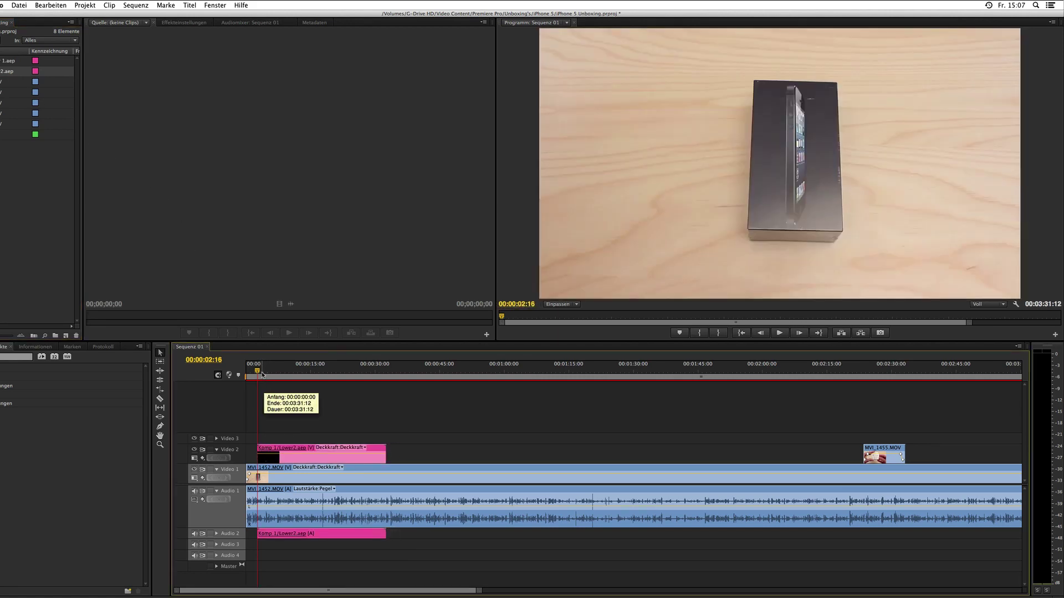
key("space")
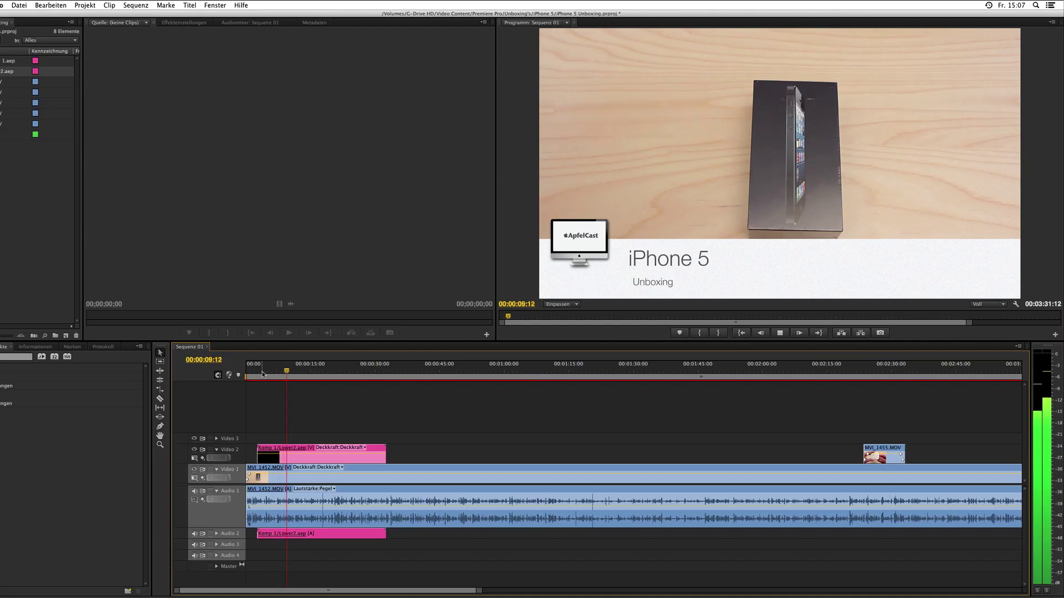
Step: Add an opacity keyframe on the lower-third clip and pull it to zero to fade out
key("space")
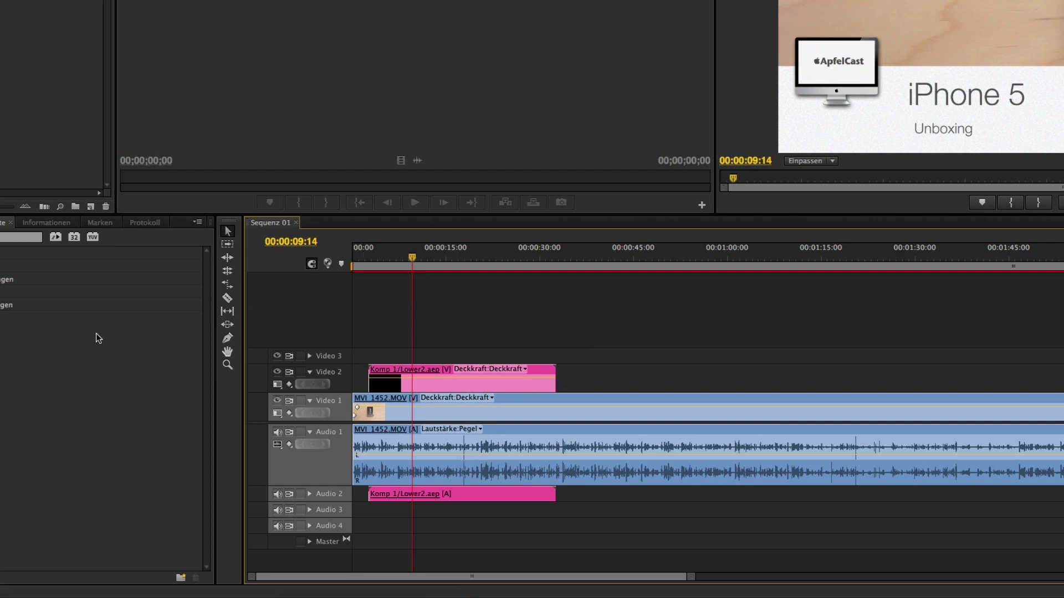
left_click(227, 338)
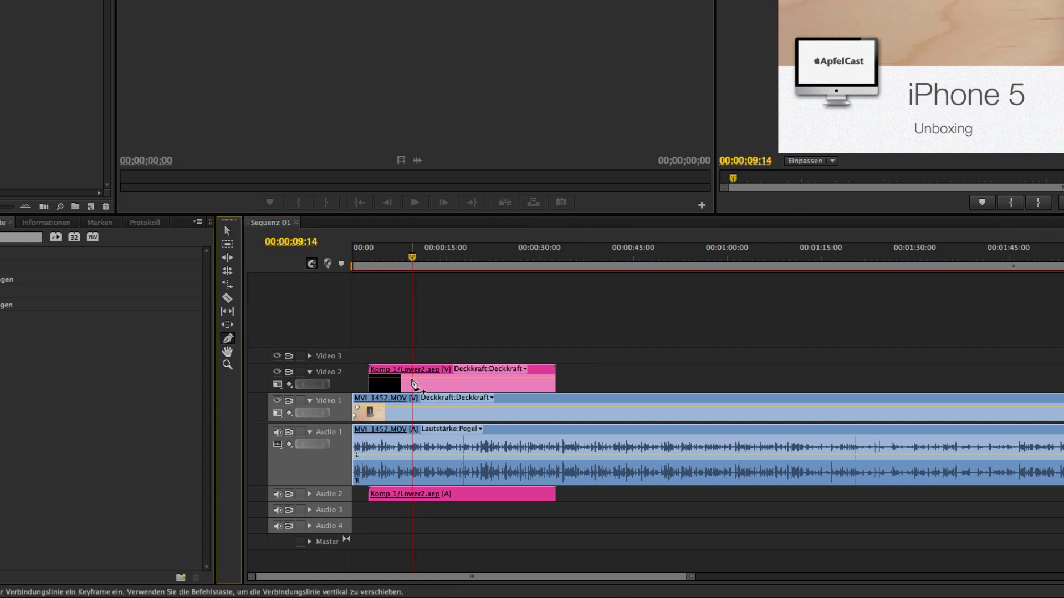
left_click(411, 379)
left_click_drag(417, 382, 420, 396)
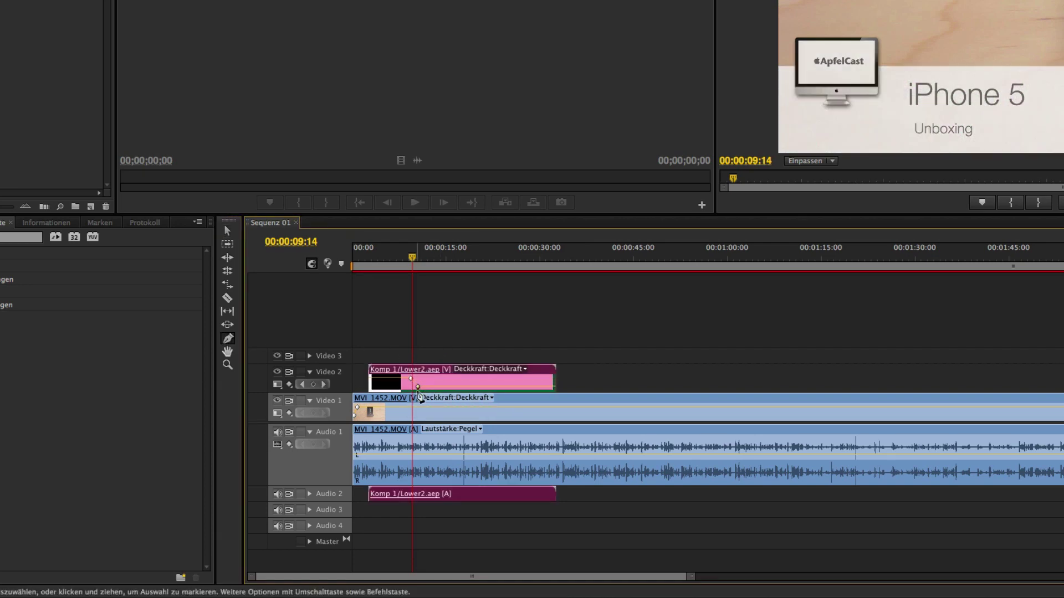
left_click(228, 232)
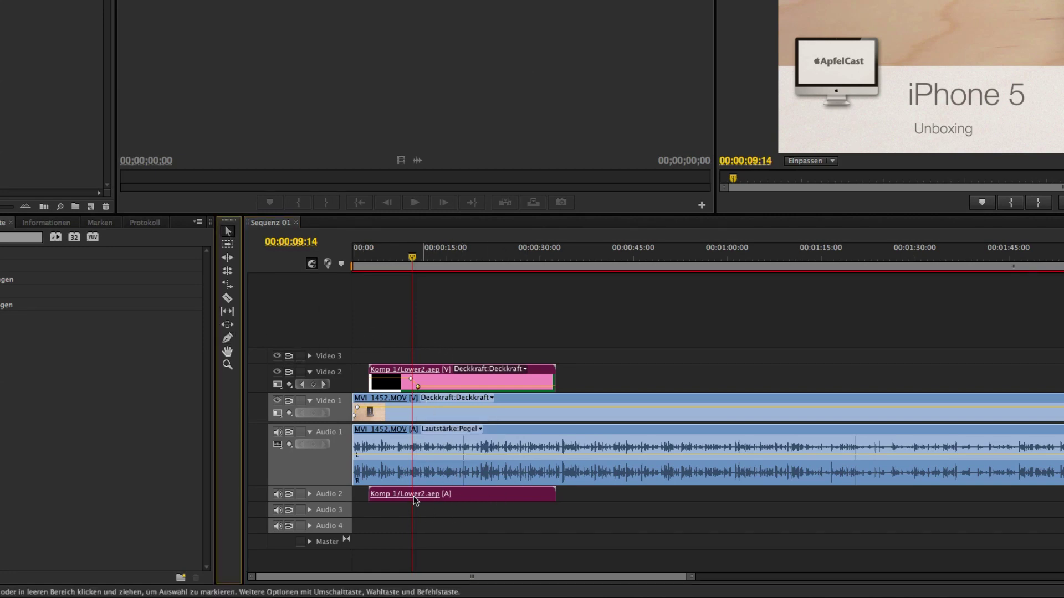
Step: Delete the lower-third's Audio 2 clip and trim the Video 2 clip's end shorter
left_click_drag(544, 504, 595, 494)
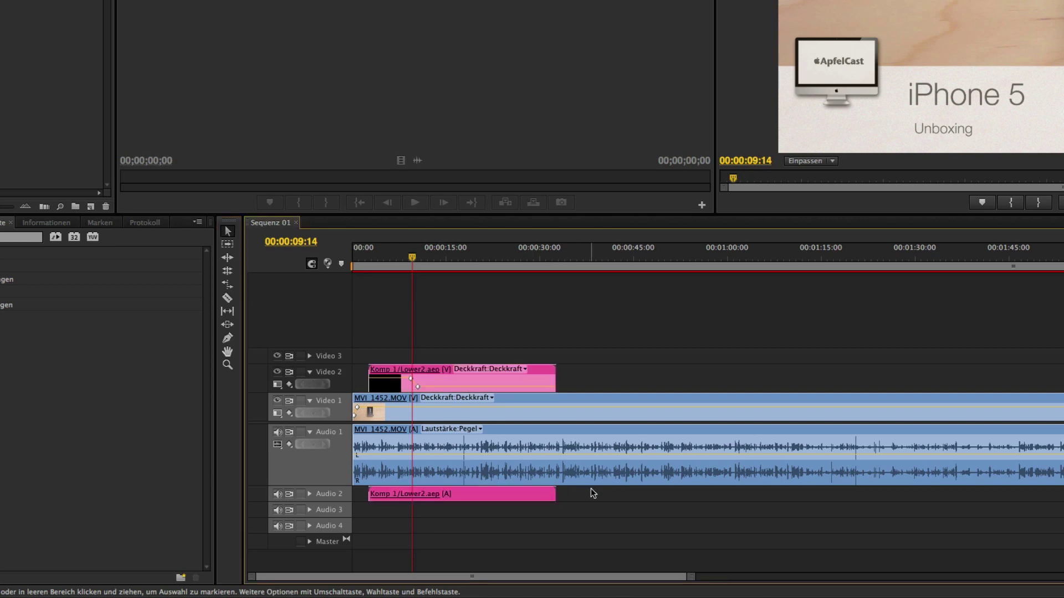
left_click(540, 494)
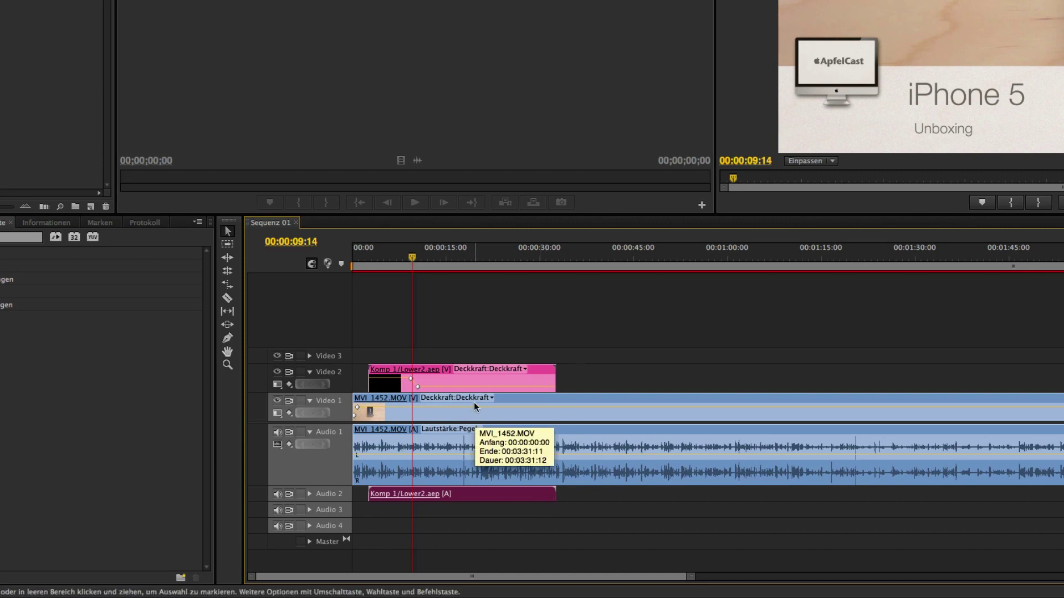
key("Delete")
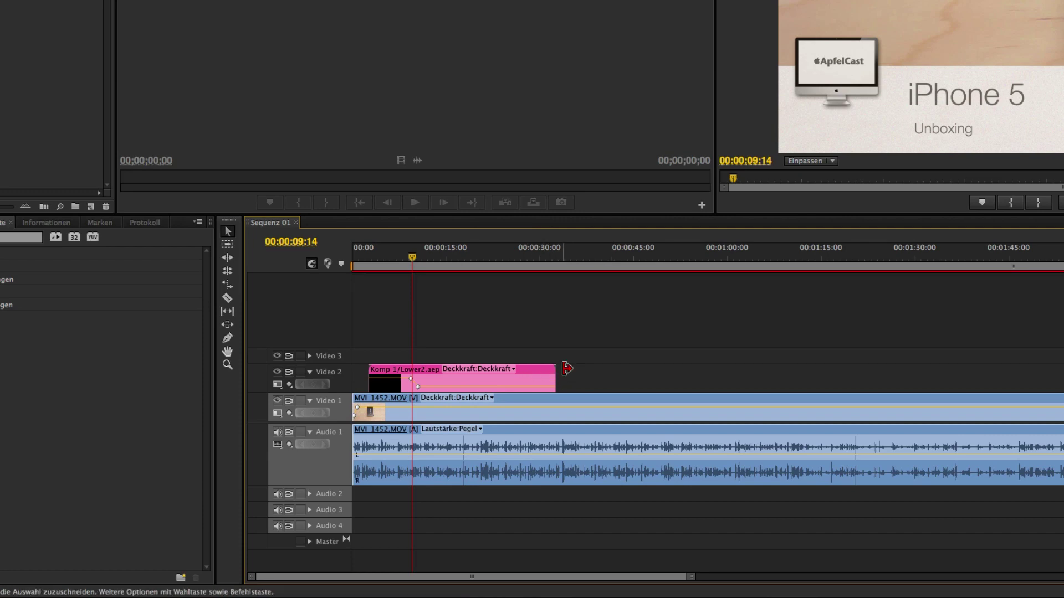
left_click_drag(567, 368, 424, 373)
left_click(550, 367)
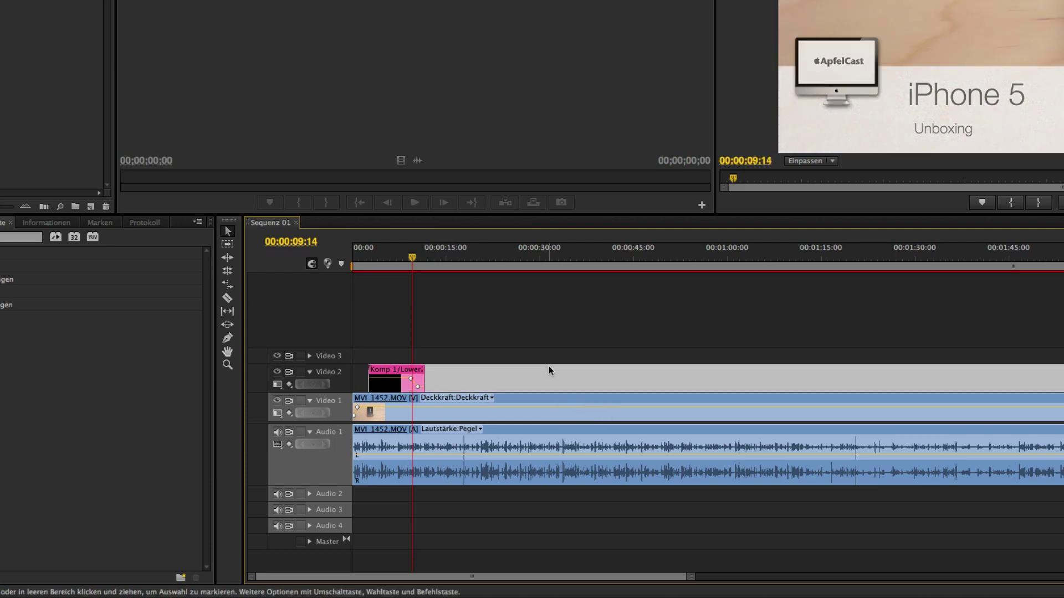
left_click(396, 258)
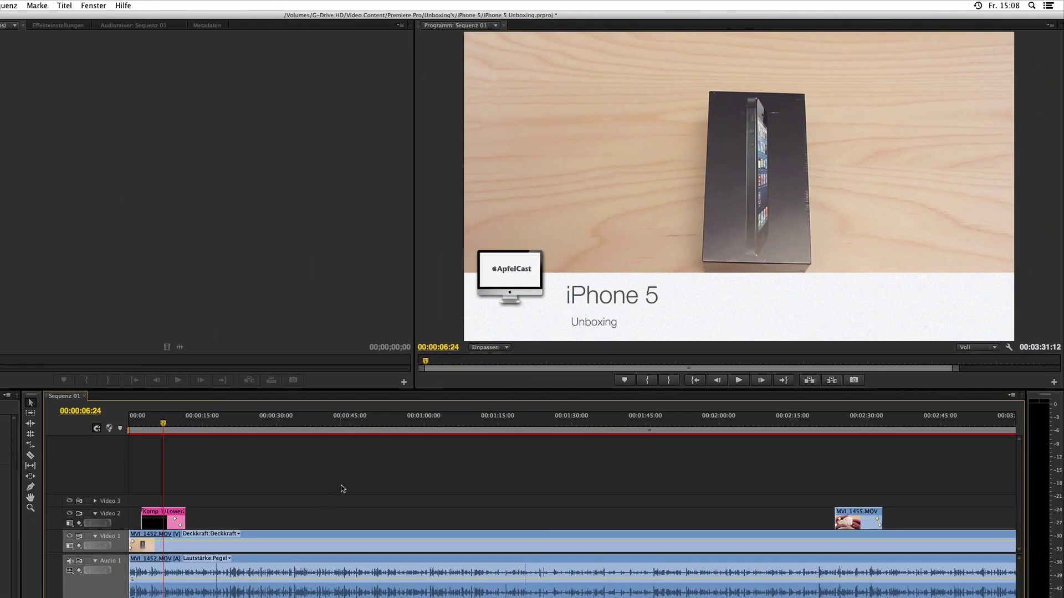
key("space")
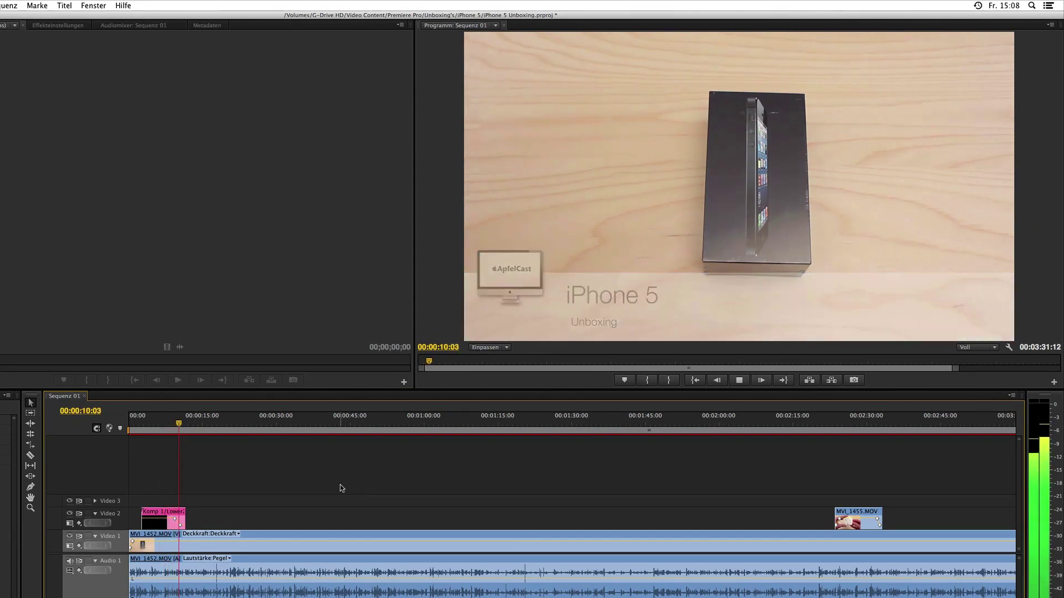
key("space")
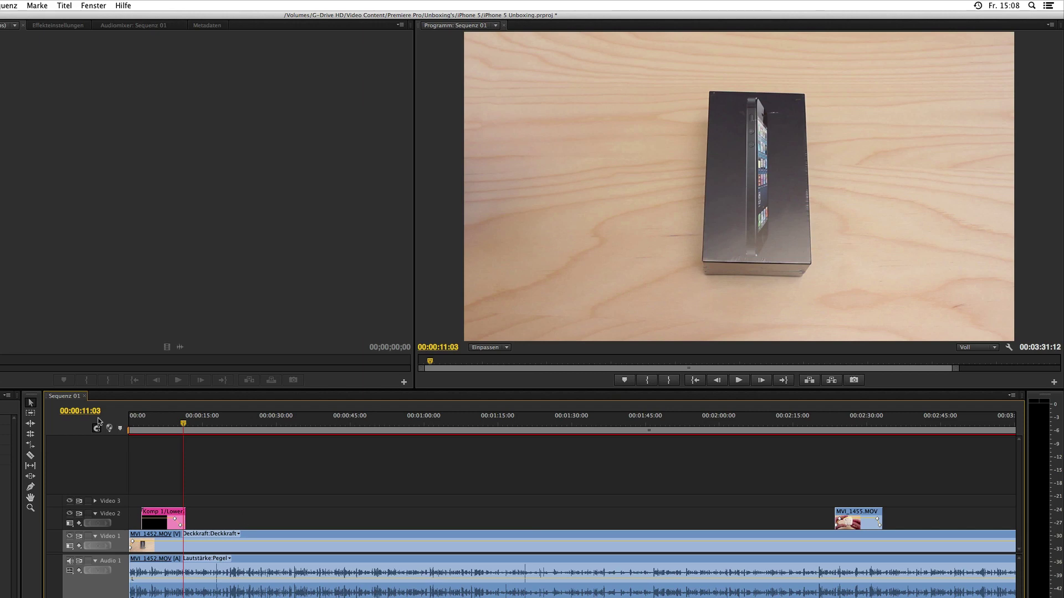
left_click_drag(183, 428, 165, 430)
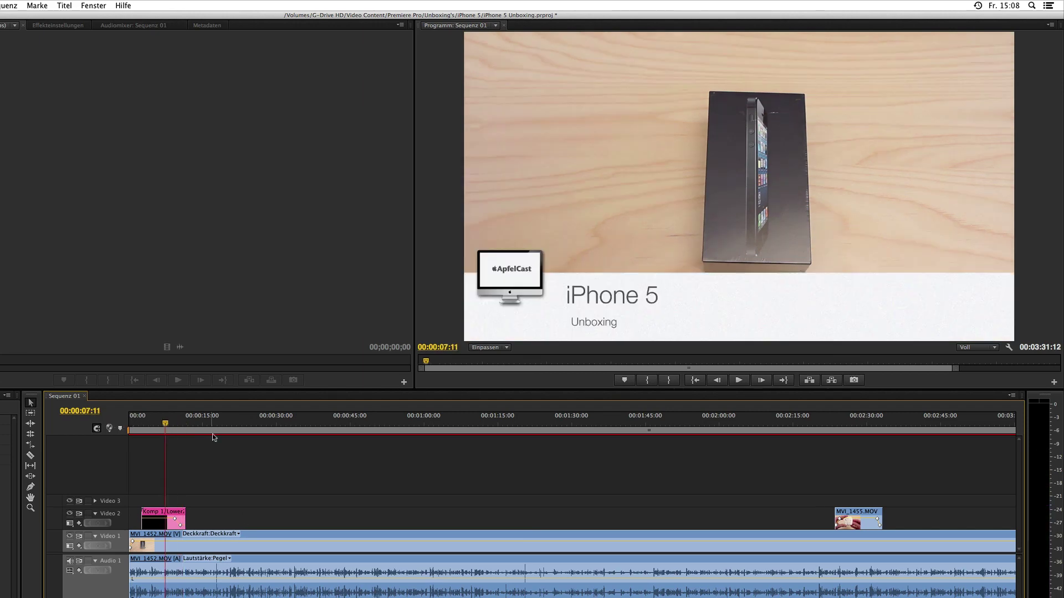